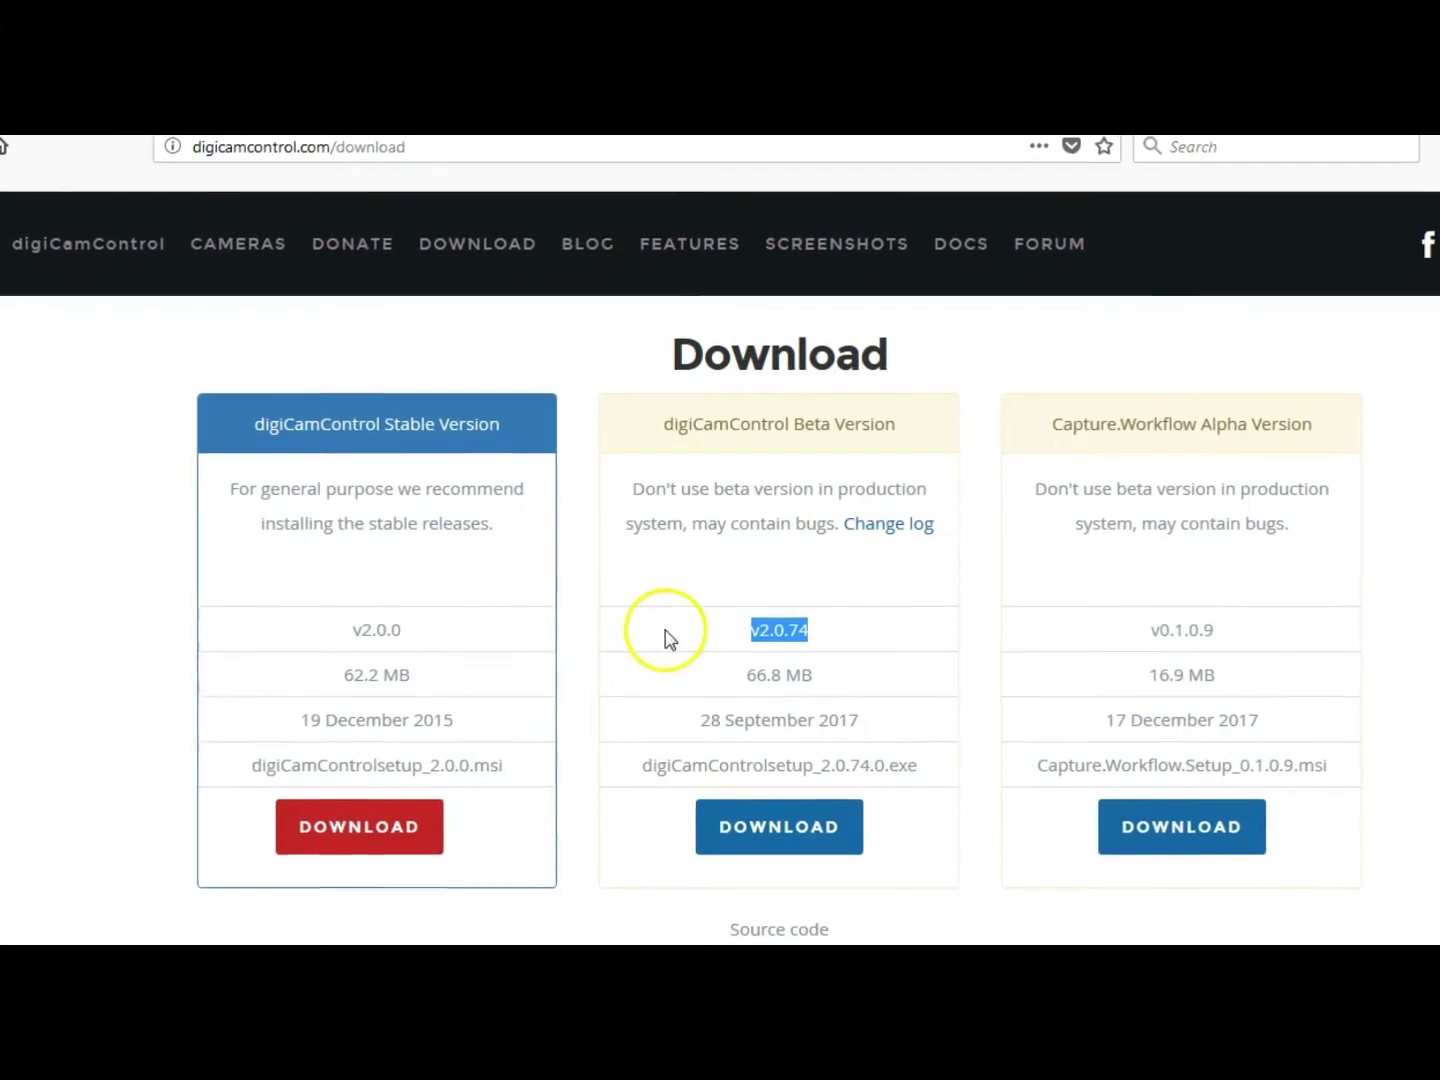
Download the digiCamControl beta version 2.0.74 installer.
{"action": "left_click", "coordinate": [685, 635]}
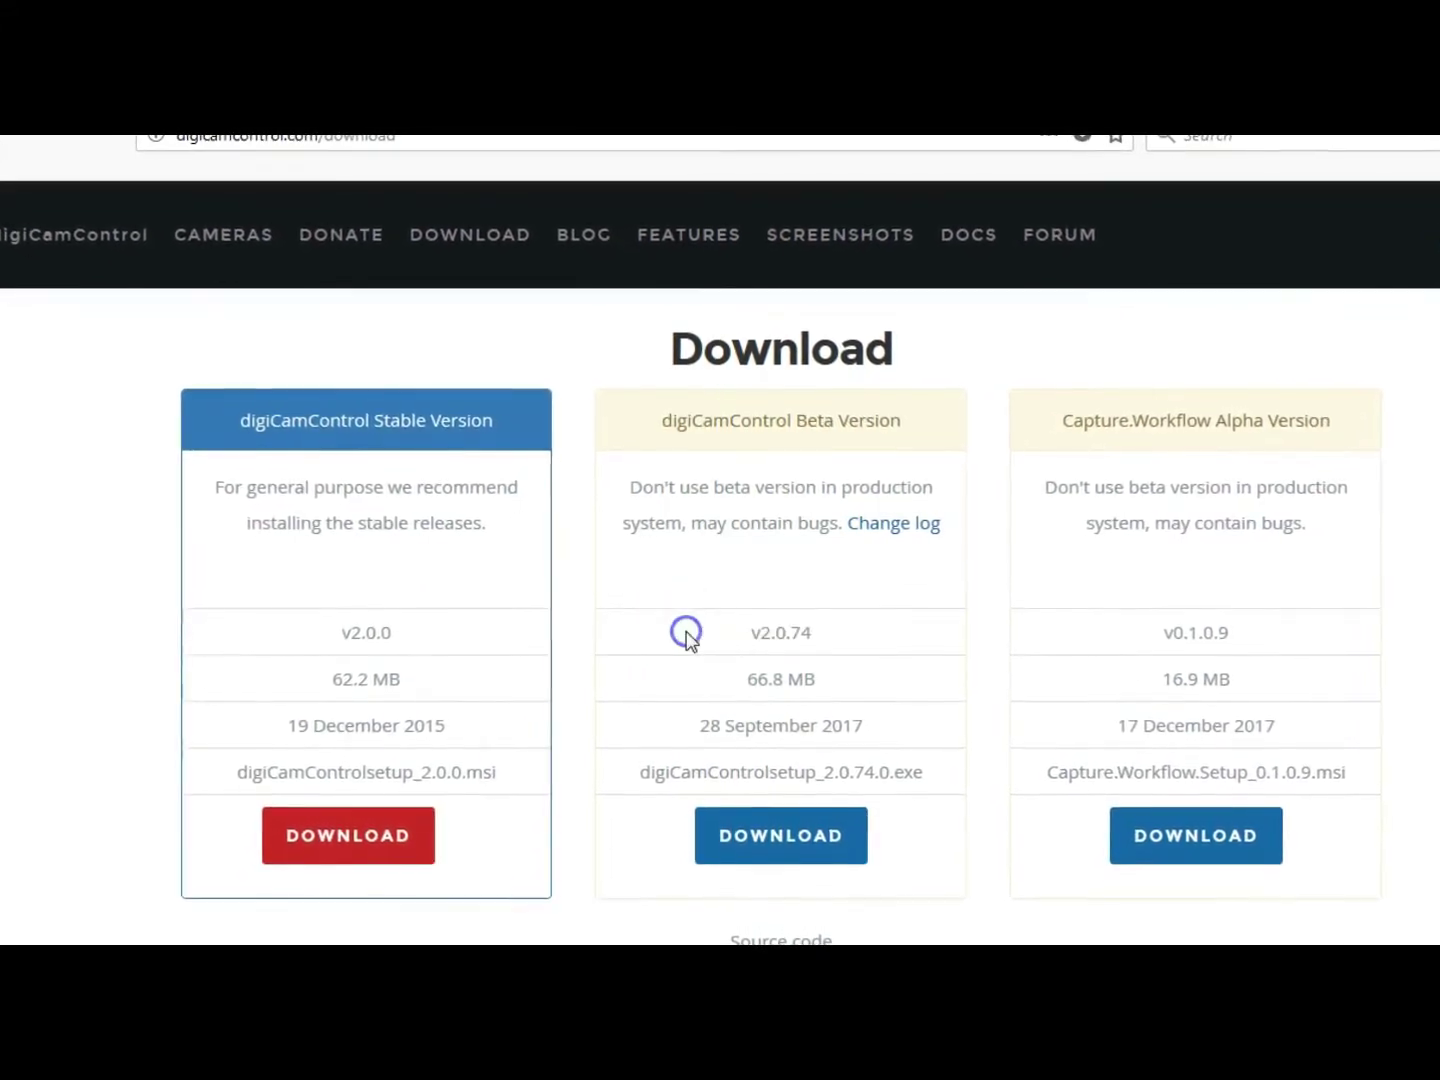
{"action": "left_click", "coordinate": [786, 858]}
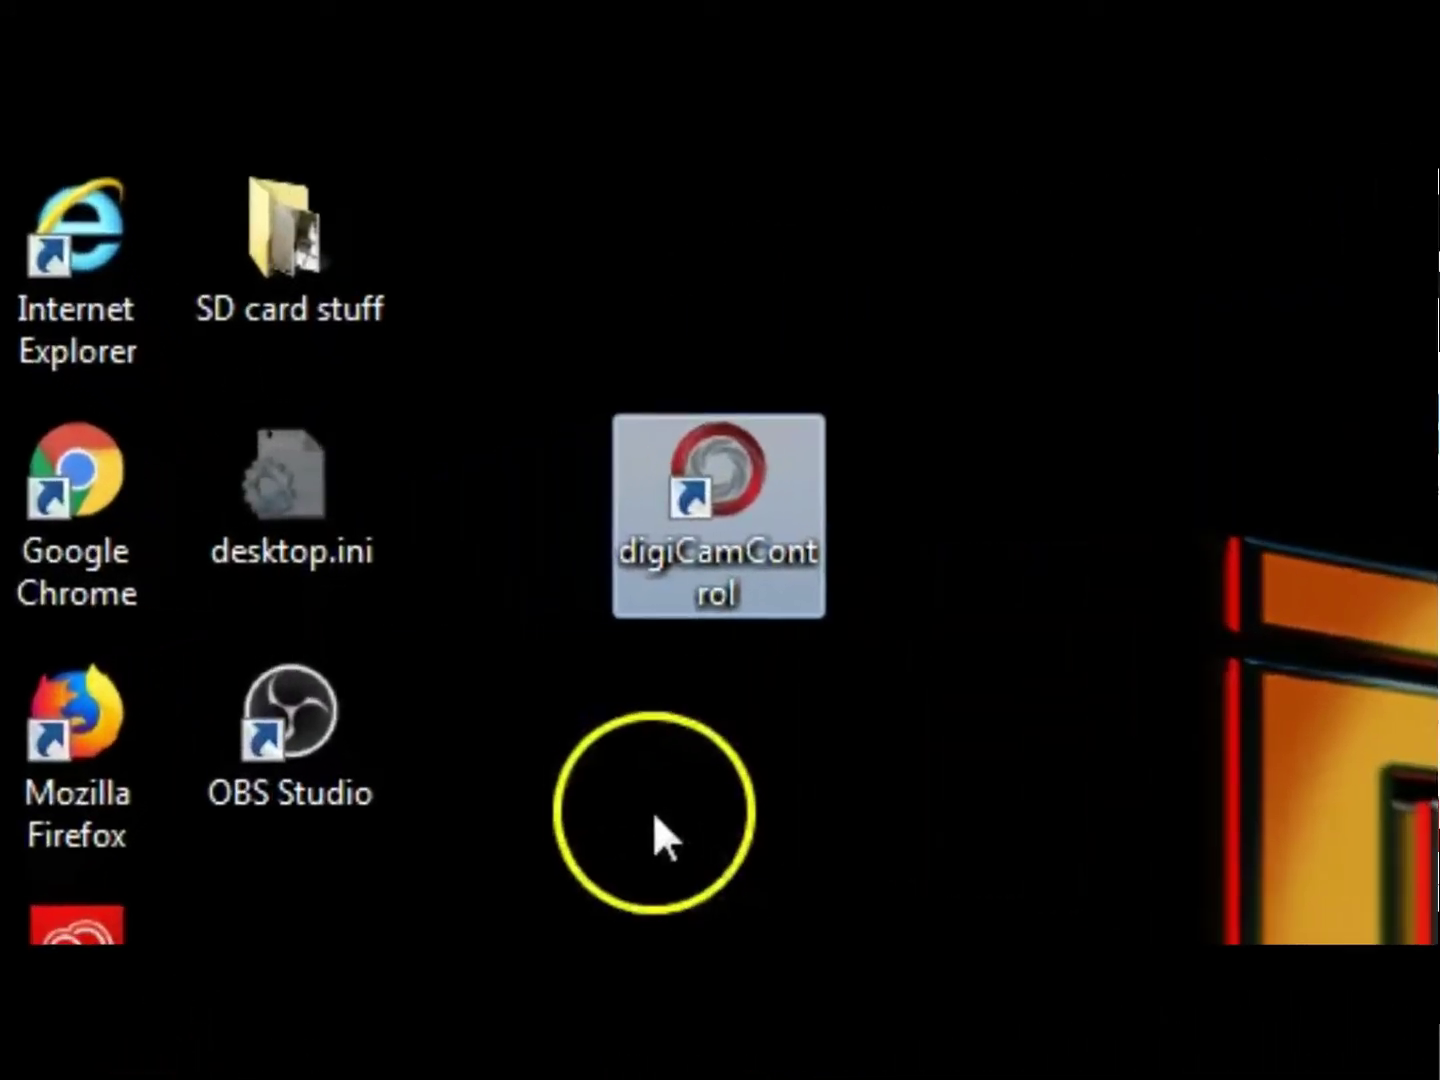
Launch digiCamControl from the desktop and open the connected camera's Live view.
{"action": "double_click", "coordinate": [330, 748]}
{"action": "left_click", "coordinate": [337, 697]}
{"action": "double_click", "coordinate": [688, 430]}
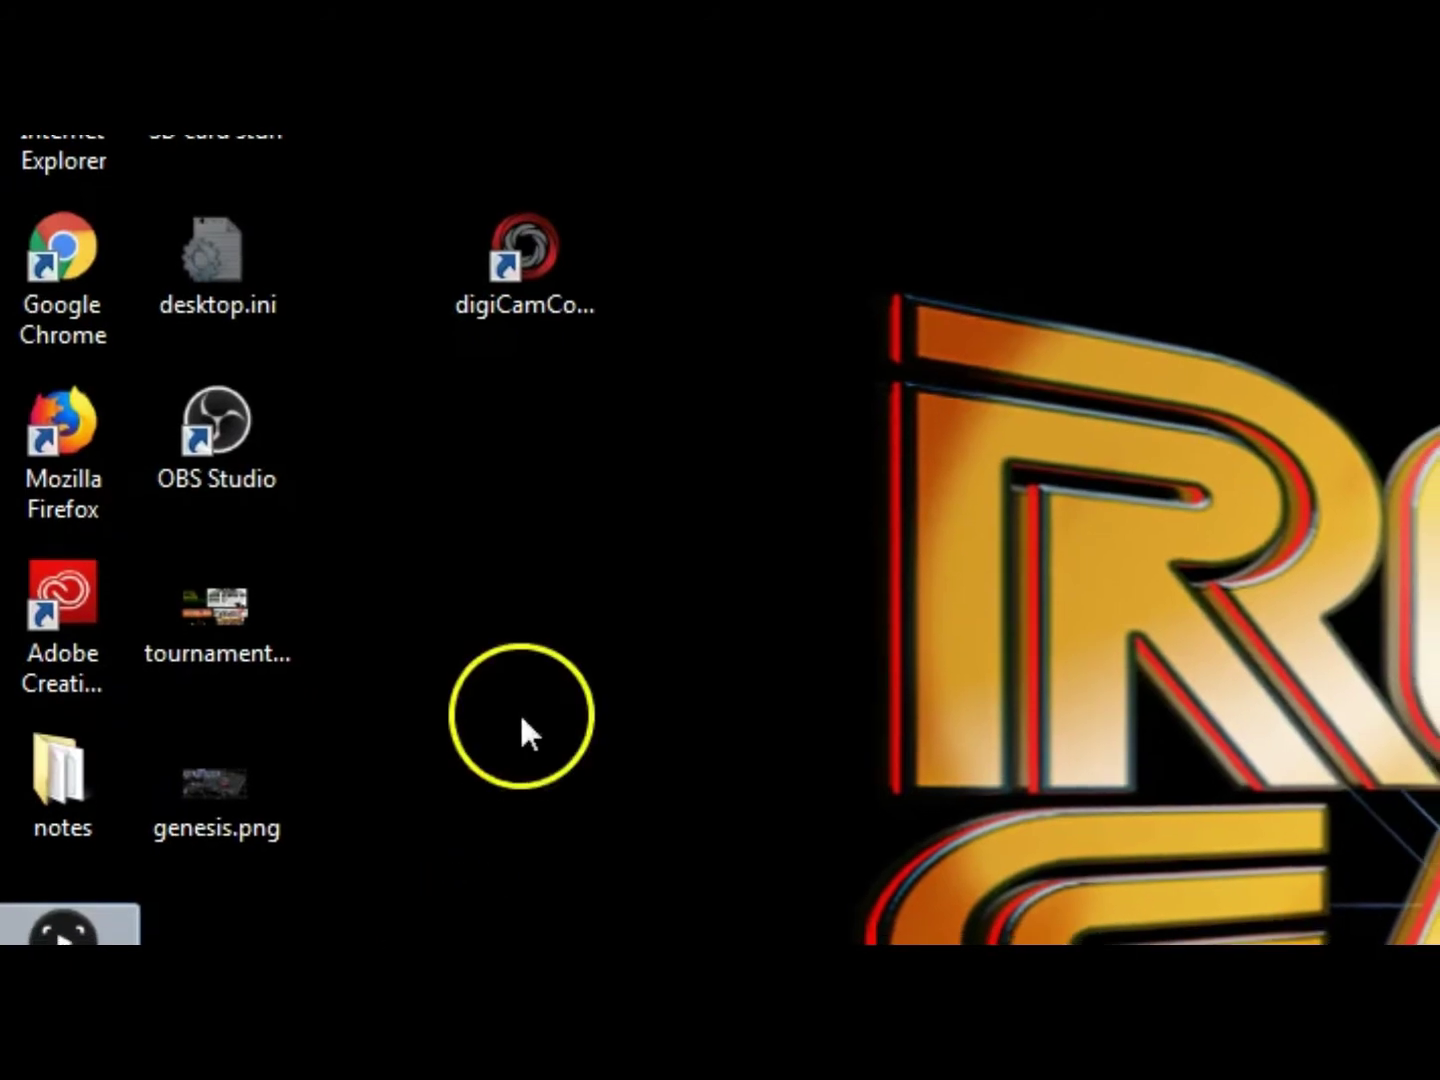
{"action": "double_click", "coordinate": [526, 240]}
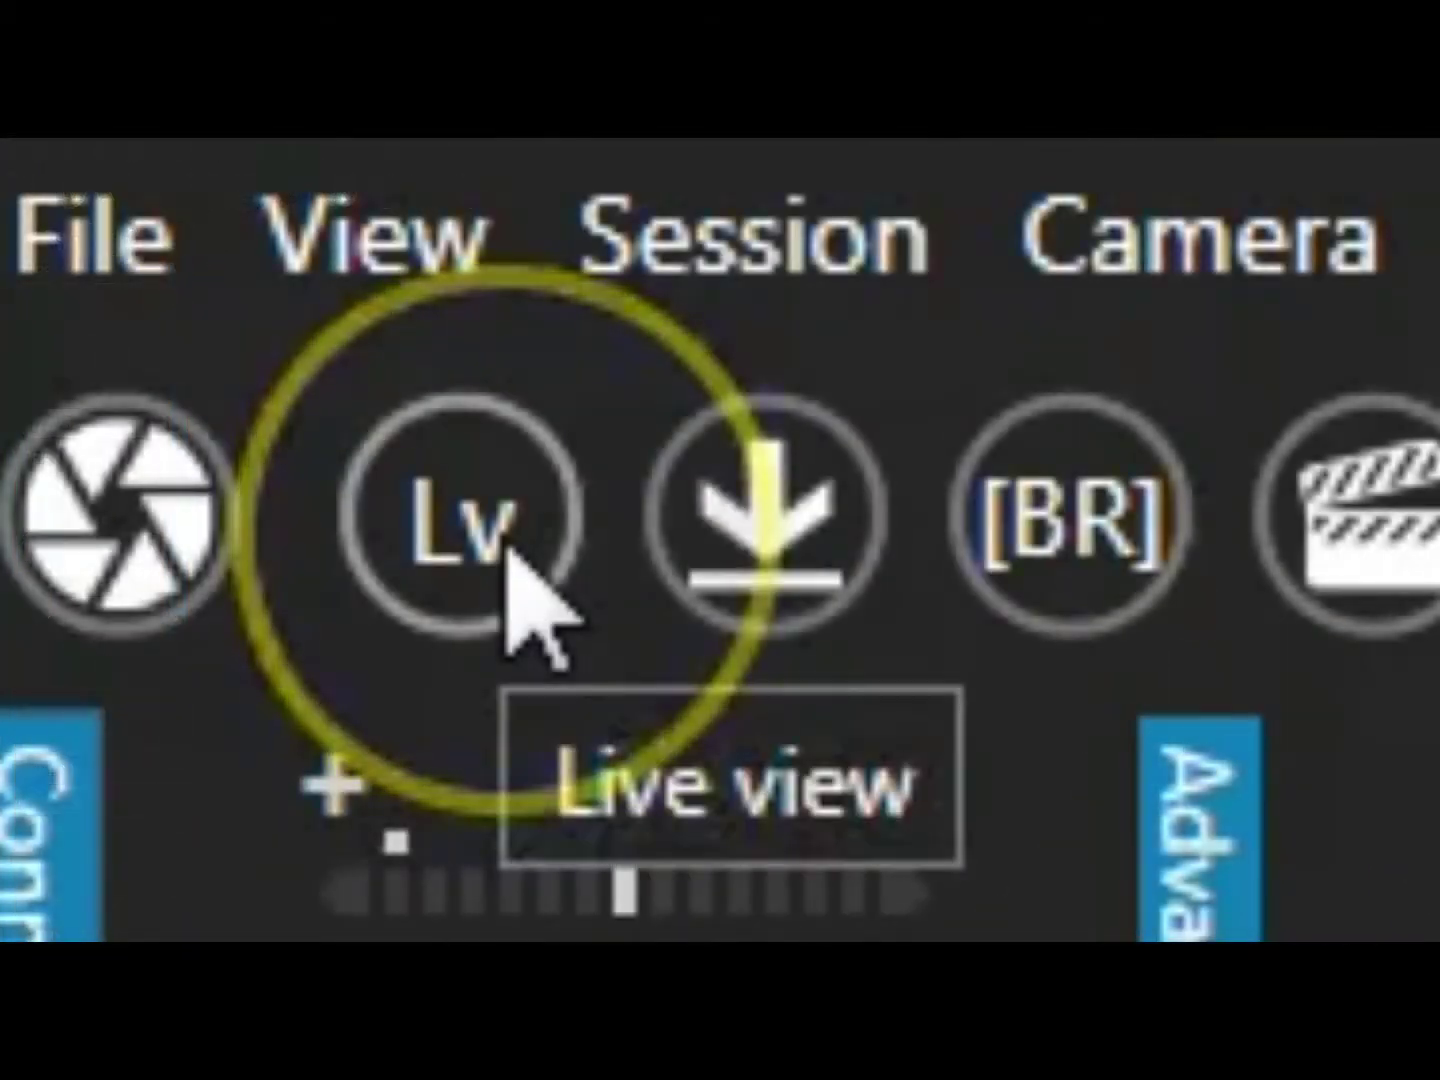
{"action": "left_click", "coordinate": [505, 552]}
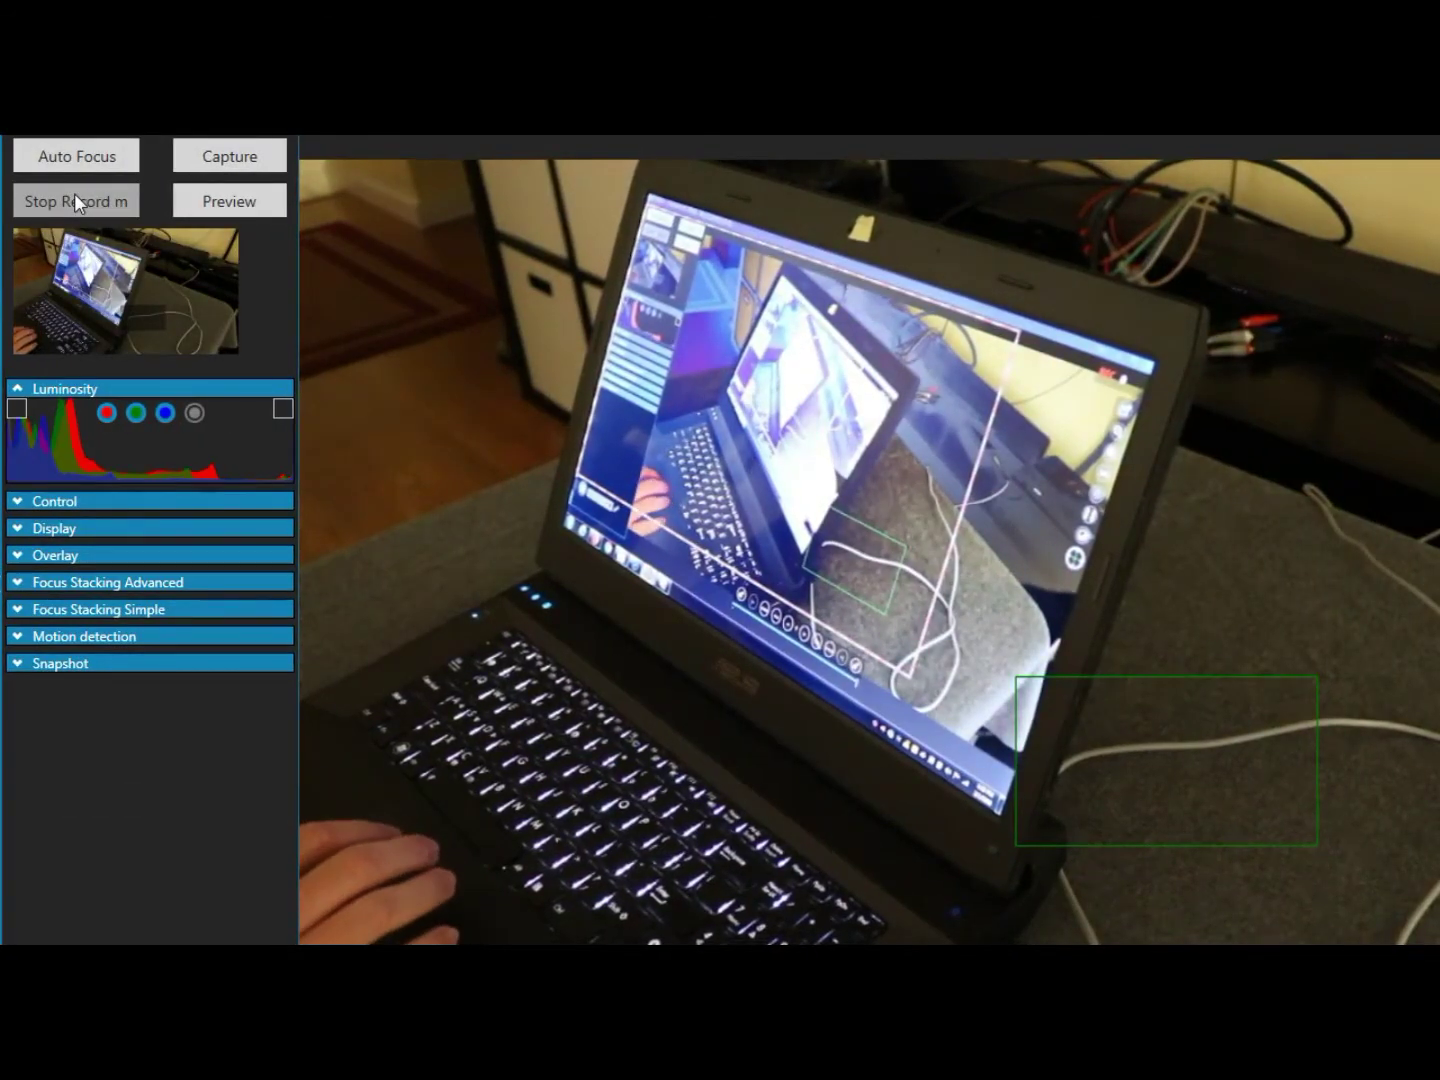
Start movie recording for the camera in the Live View window.
{"action": "left_click", "coordinate": [171, 249]}
{"action": "left_click", "coordinate": [105, 211]}
{"action": "left_click", "coordinate": [687, 406]}
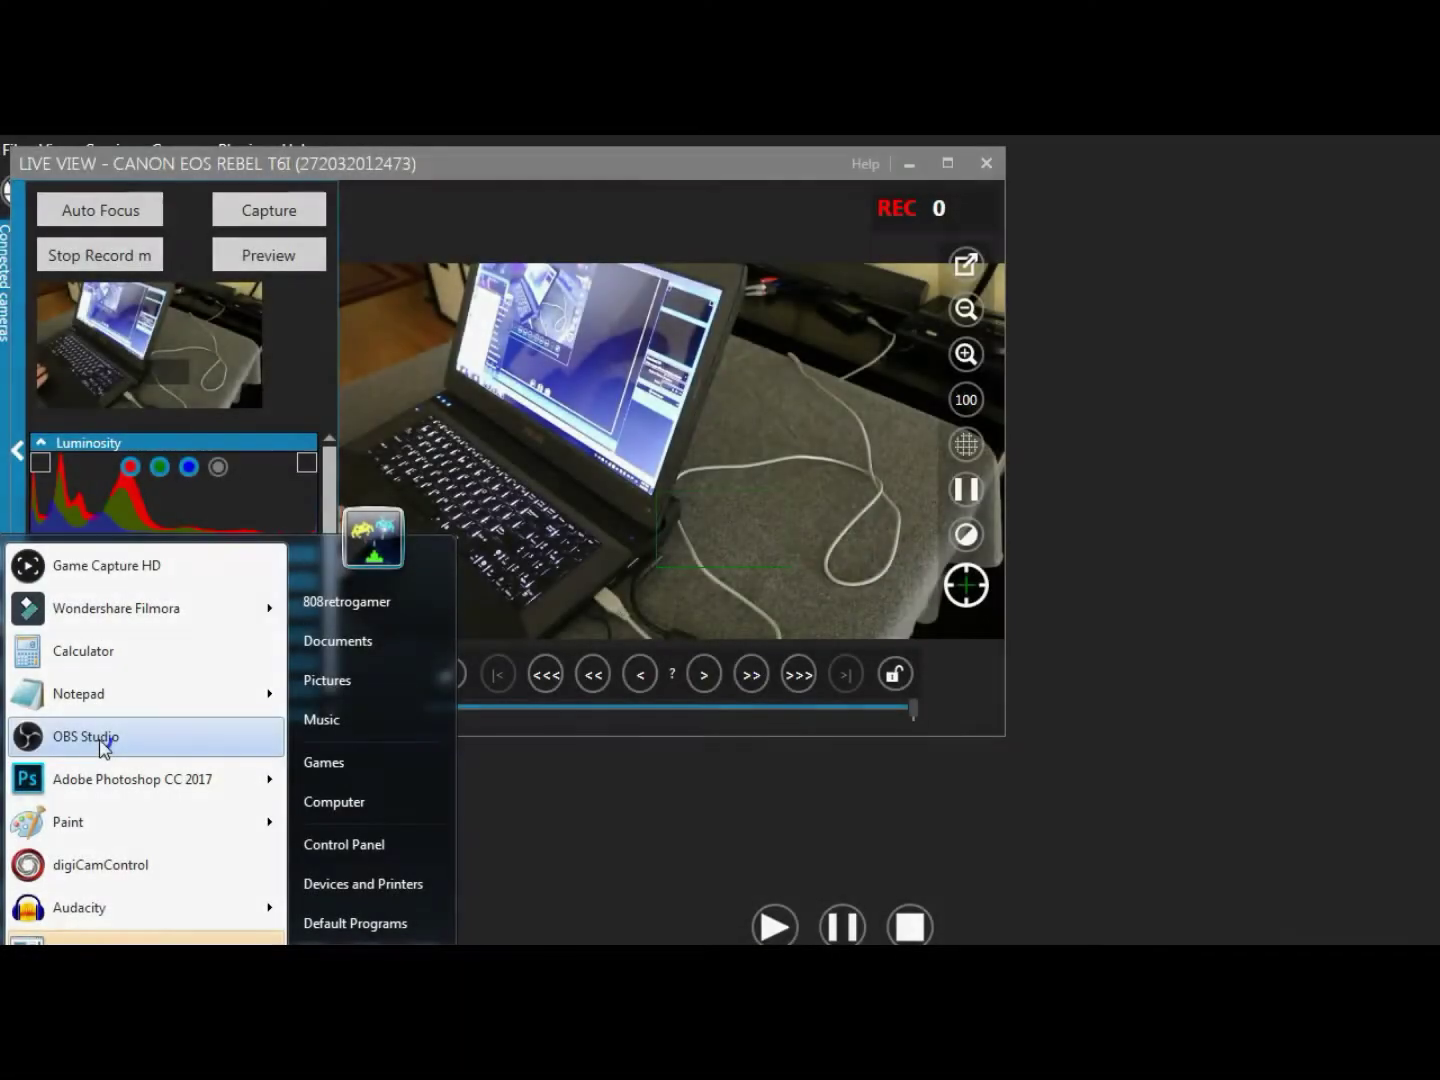
Launch OBS Studio and add a new Window Capture source named "camera" to the scene.
{"action": "left_click", "coordinate": [100, 738]}
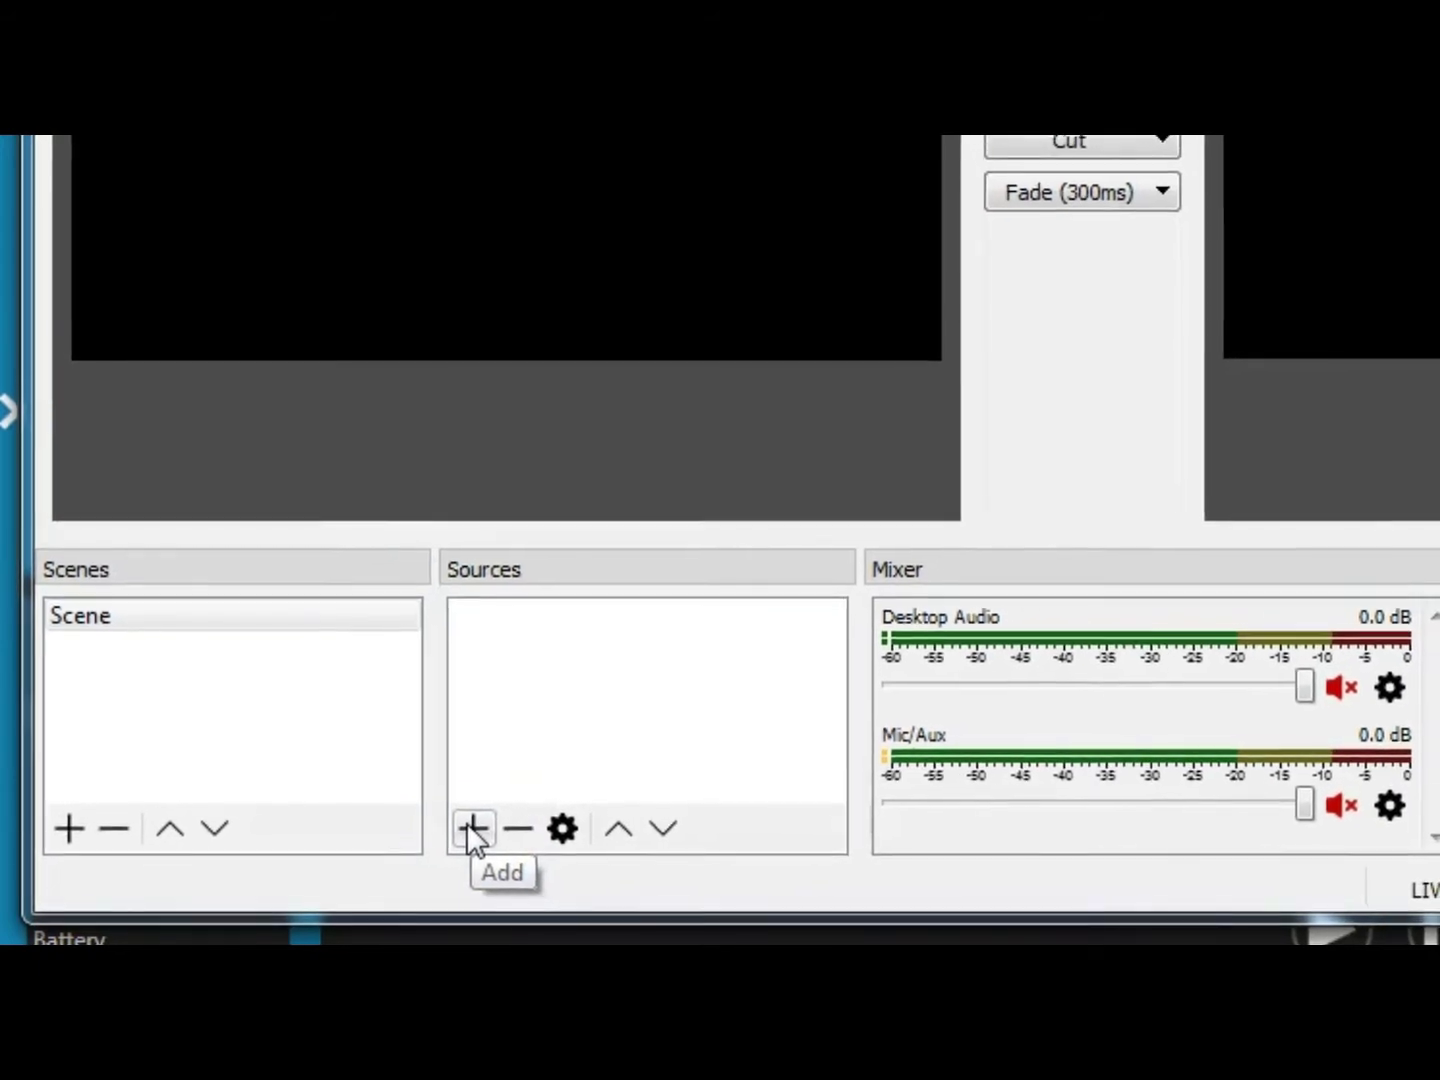
{"action": "left_click", "coordinate": [479, 826]}
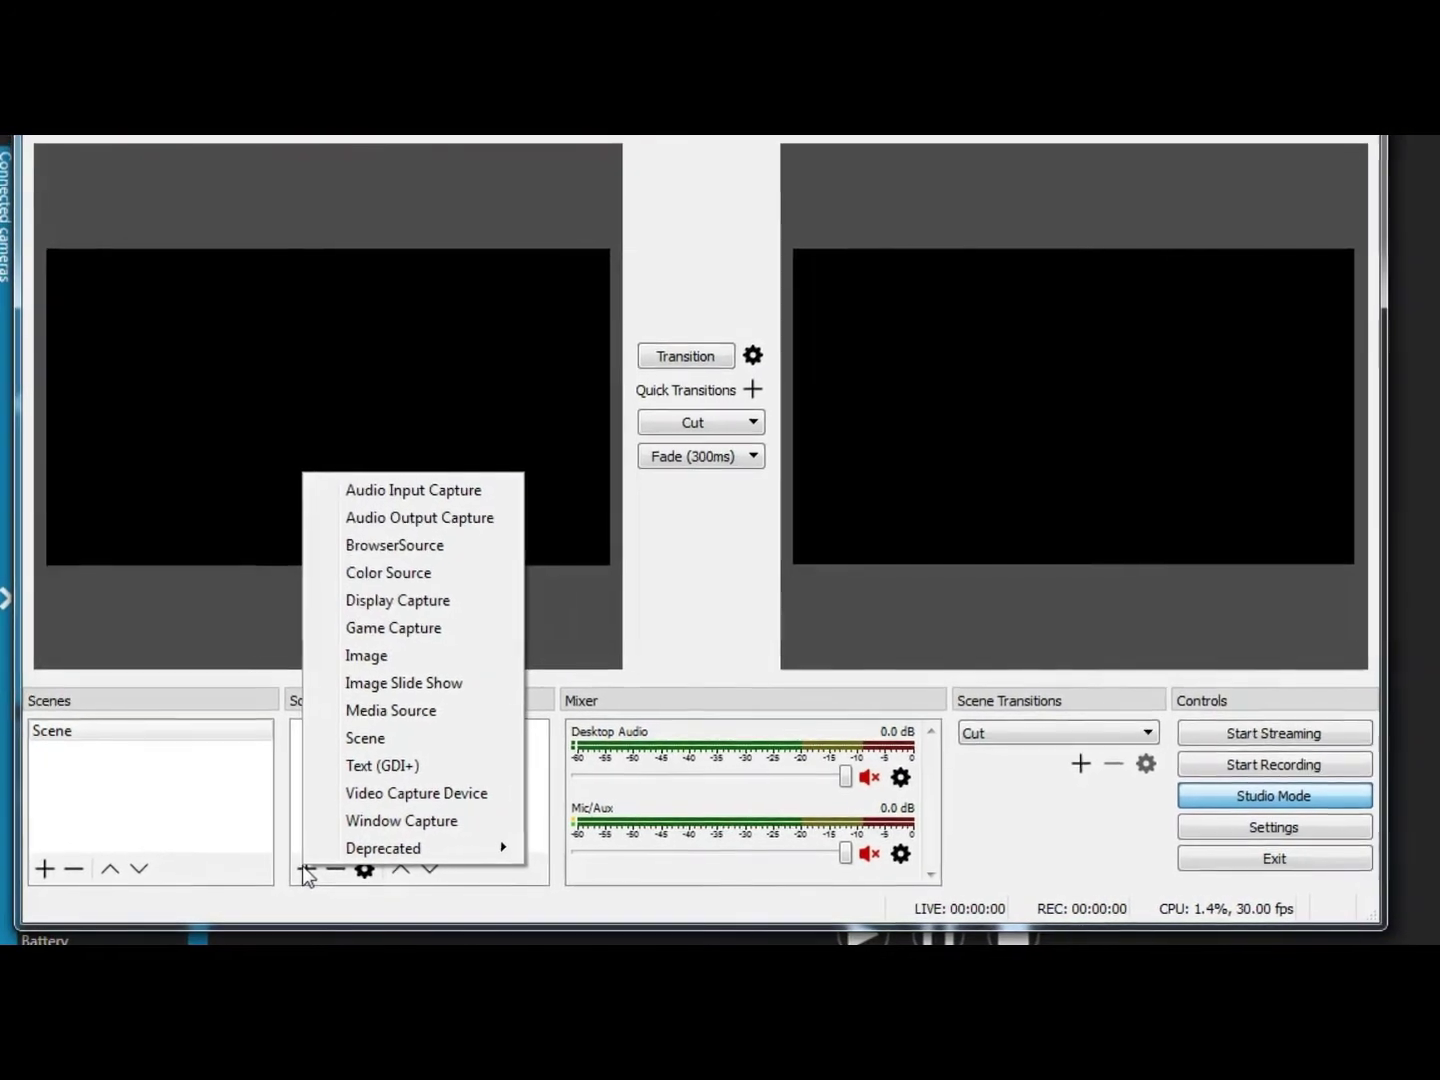
{"action": "left_click", "coordinate": [370, 826]}
{"action": "type", "text": "camera"}
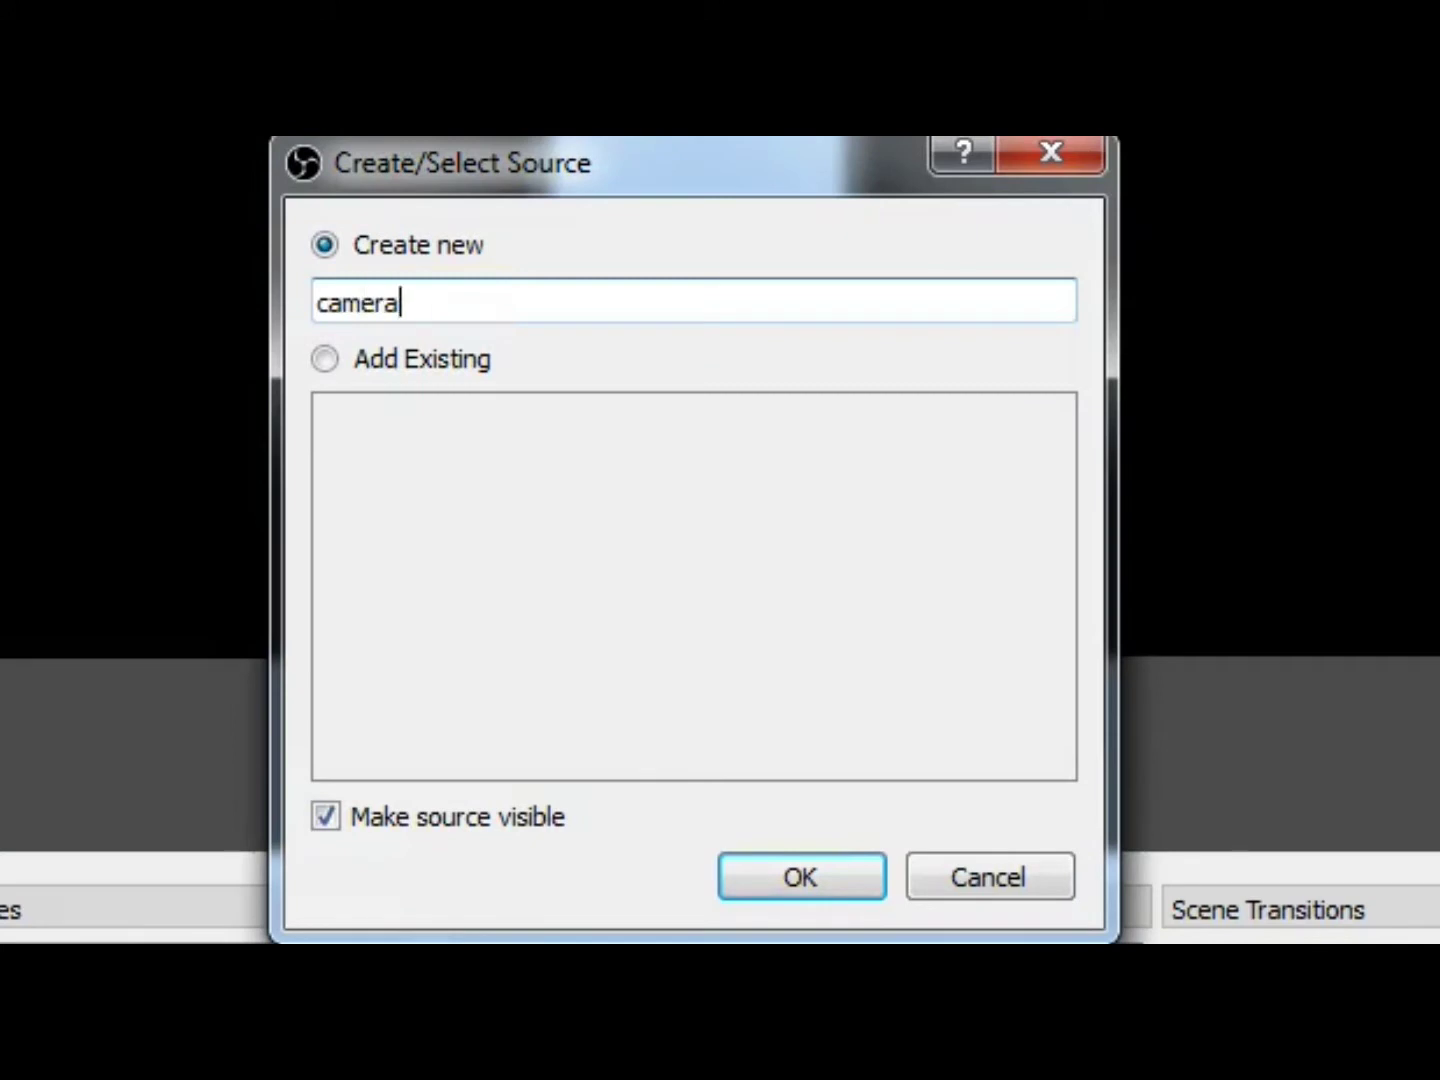
{"action": "left_click", "coordinate": [814, 875]}
Set the camera source to capture CameraControl.exe's Live view - Canon EOS Rebel T6i window and accept its properties.
{"action": "left_click", "coordinate": [896, 553]}
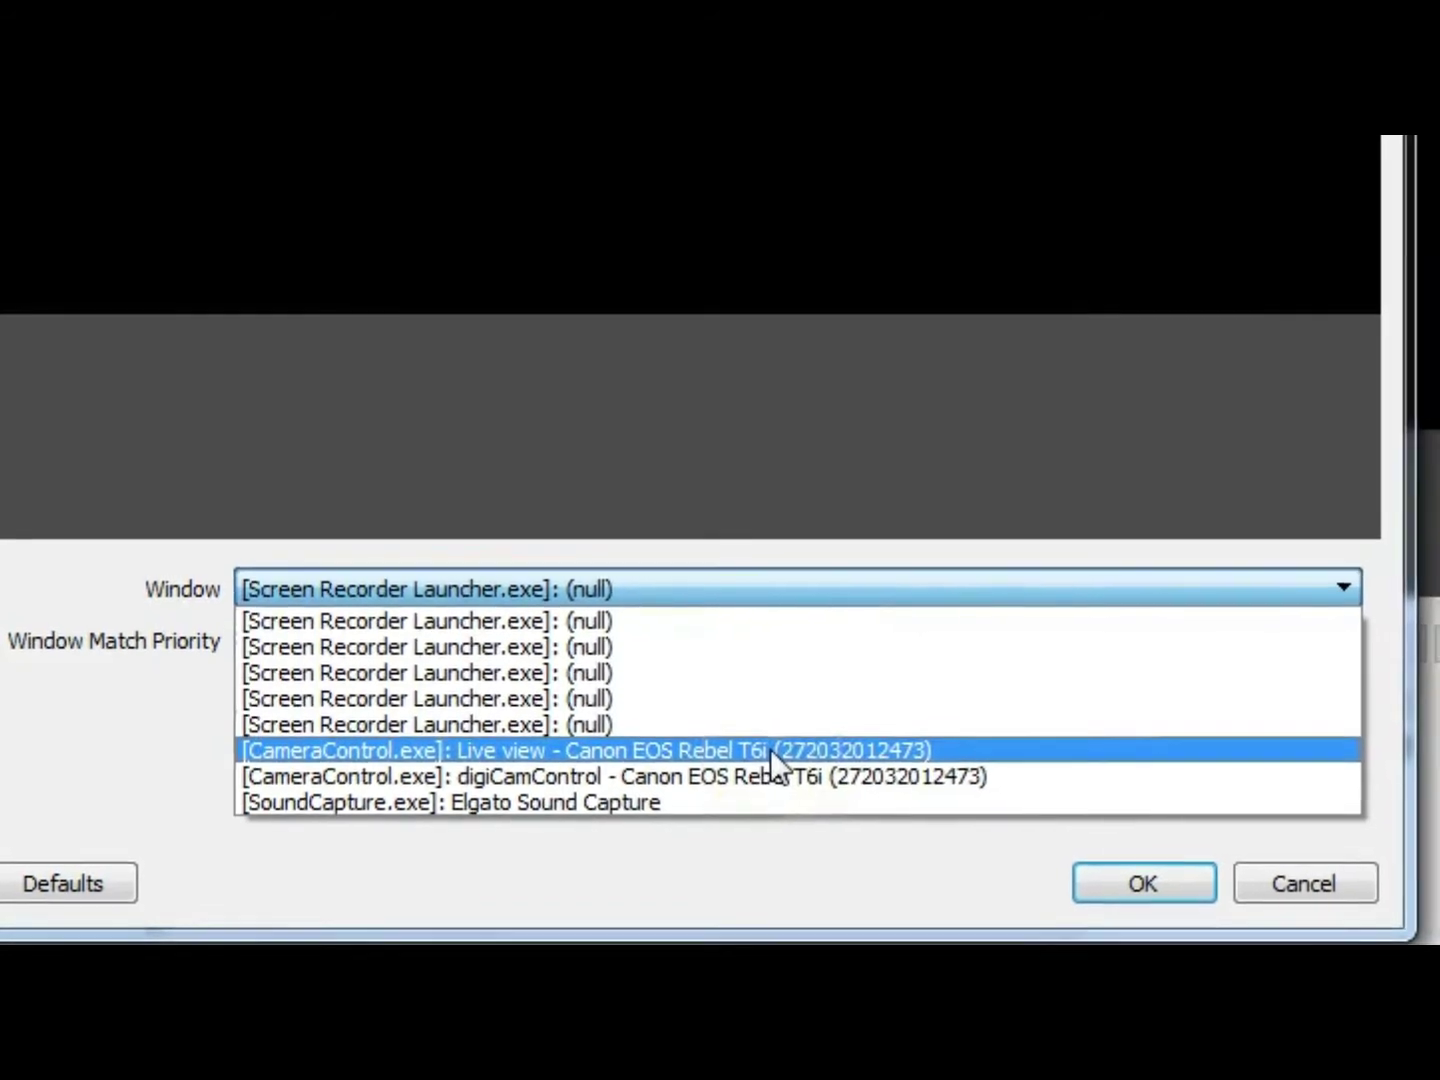
{"action": "left_click", "coordinate": [765, 752]}
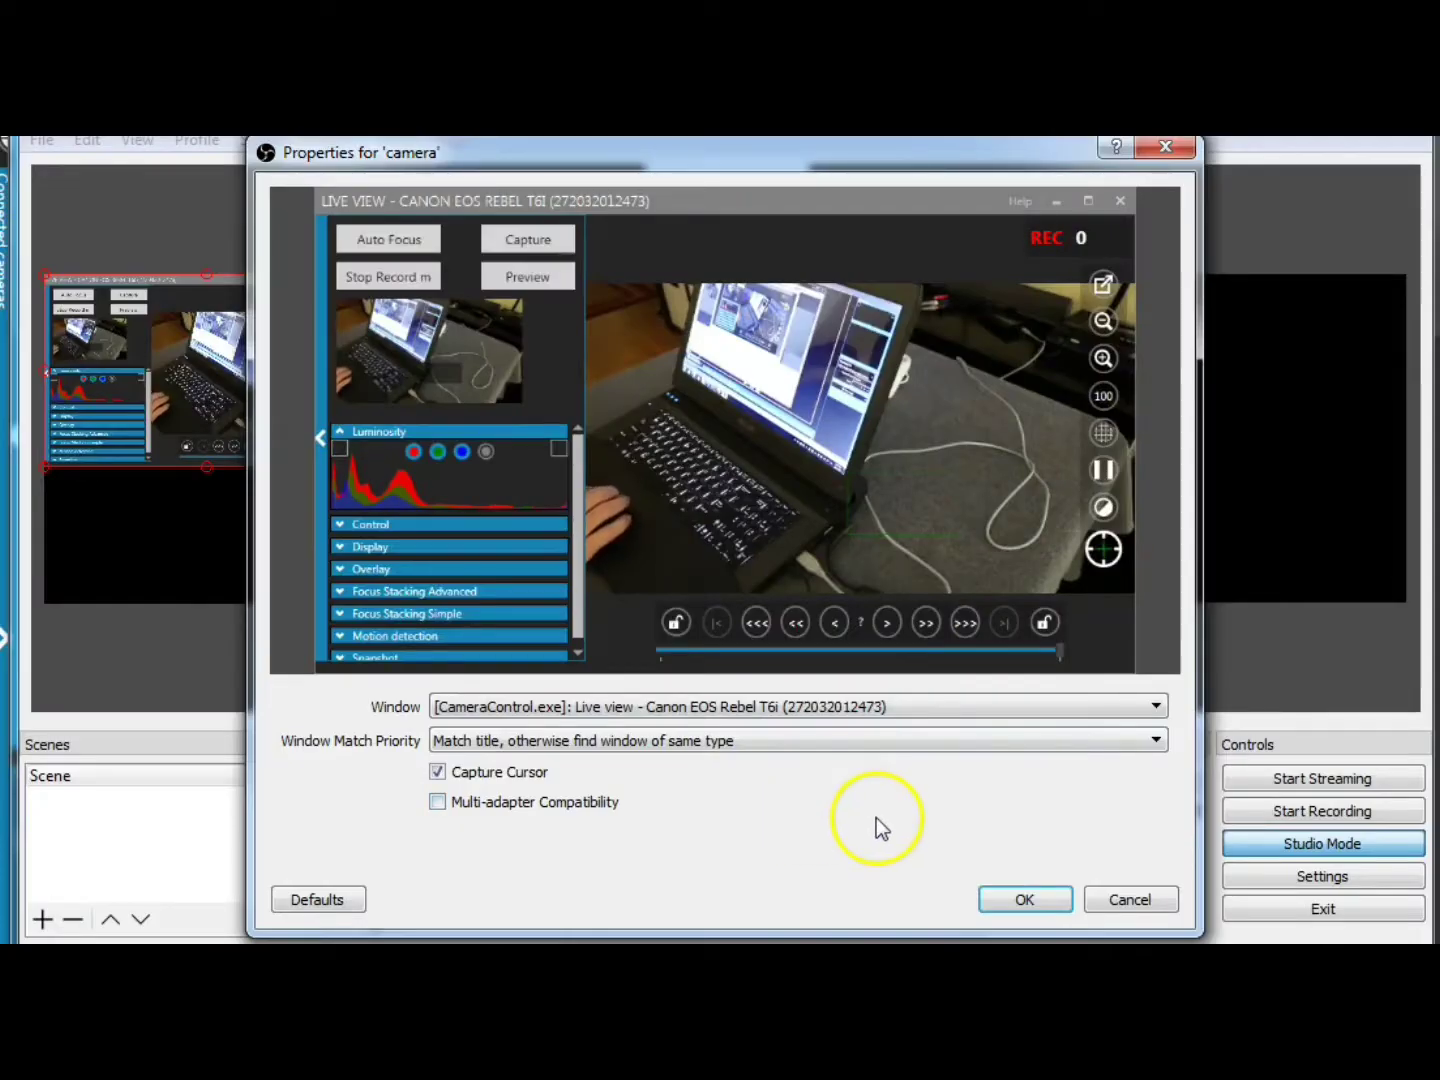
{"action": "left_click", "coordinate": [1018, 900]}
{"action": "left_click", "coordinate": [1015, 902]}
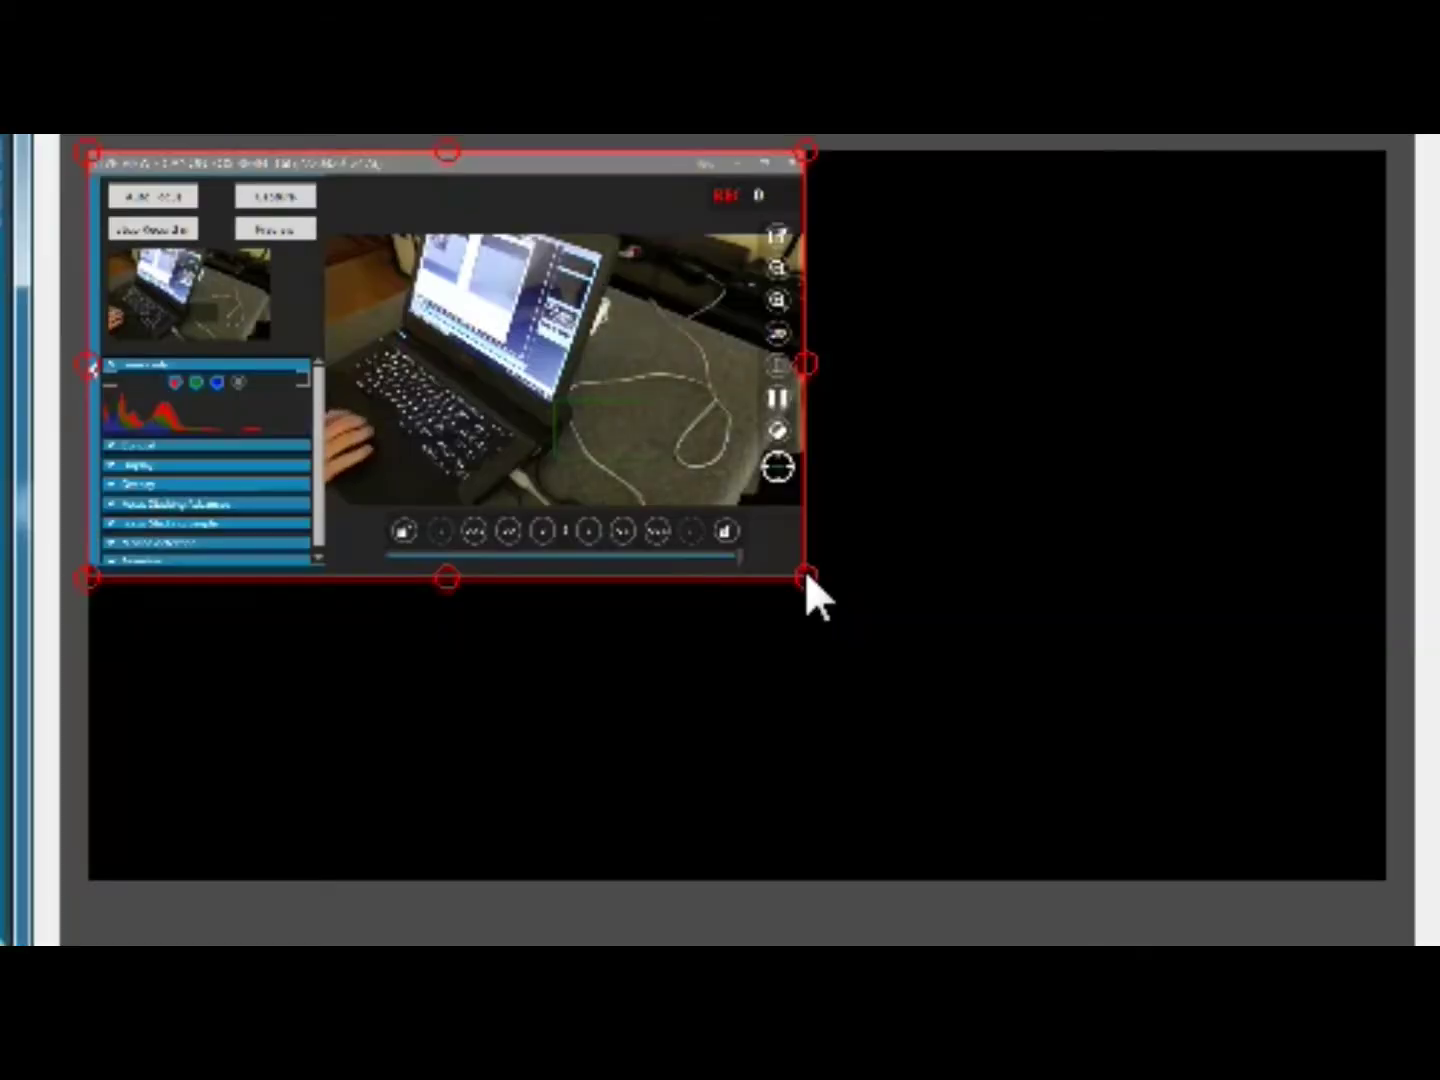
Crop the camera source down to the live video image and place it in the upper-right corner of the preview canvas.
{"action": "left_click_drag", "start_coordinate": [806, 578], "coordinate": [754, 461]}
{"action": "left_click_drag", "start_coordinate": [88, 306], "coordinate": [344, 312]}
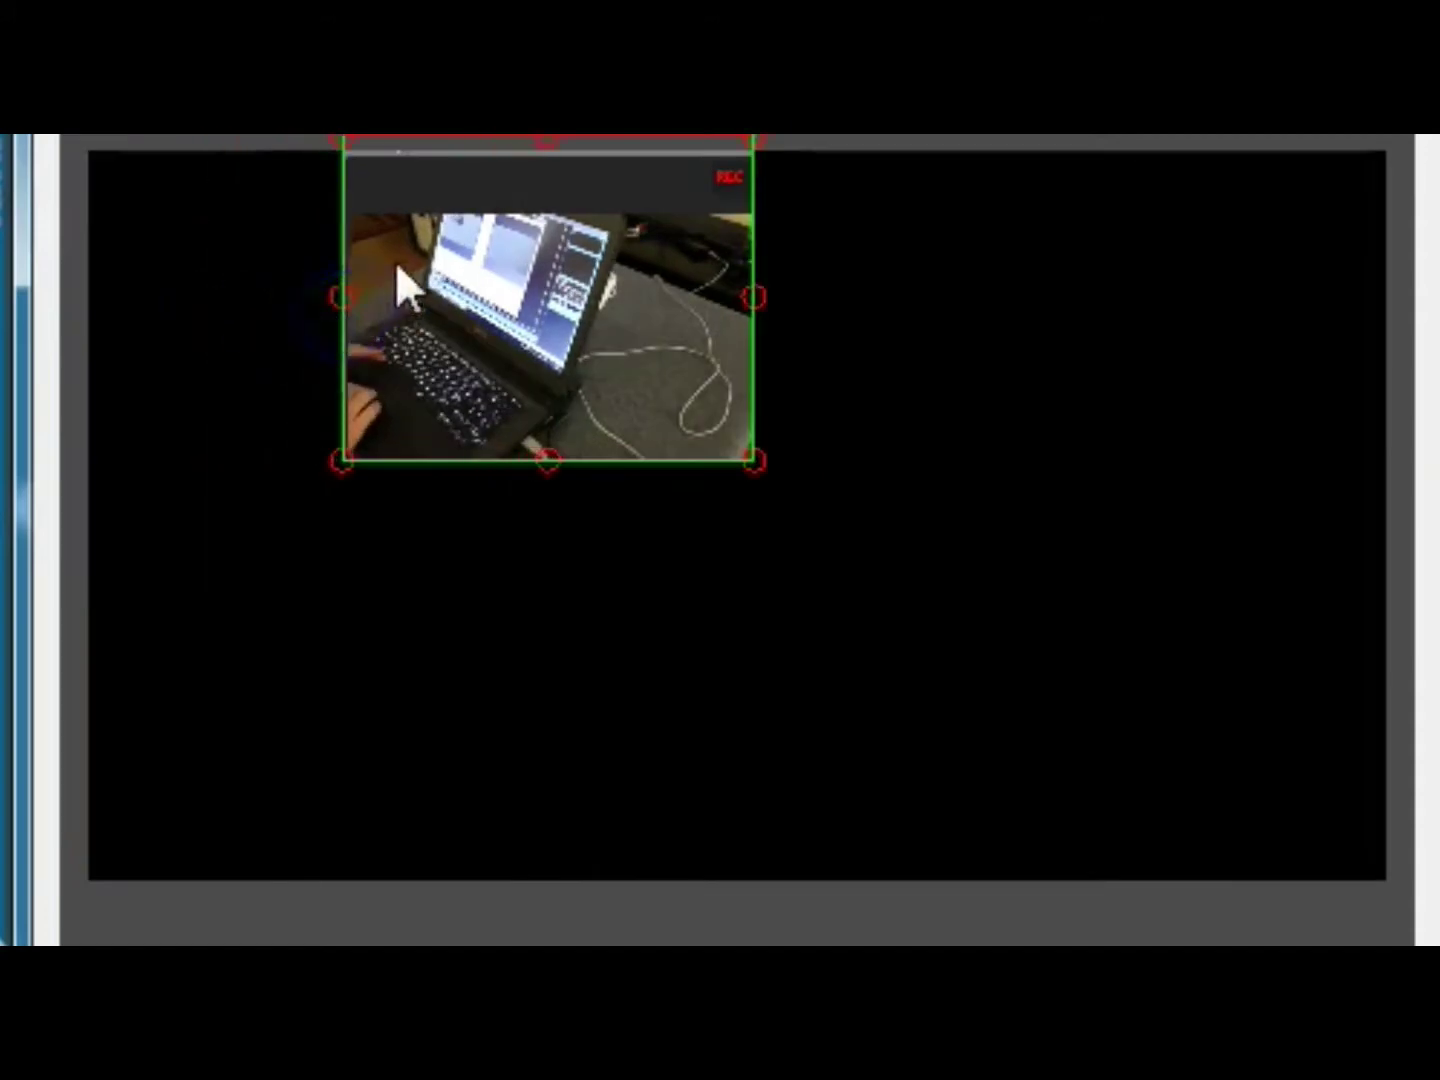
{"action": "left_click_drag", "start_coordinate": [553, 128], "coordinate": [1126, 268]}
{"action": "left_click_drag", "start_coordinate": [912, 411], "coordinate": [860, 490]}
{"action": "left_click_drag", "start_coordinate": [958, 391], "coordinate": [1030, 355]}
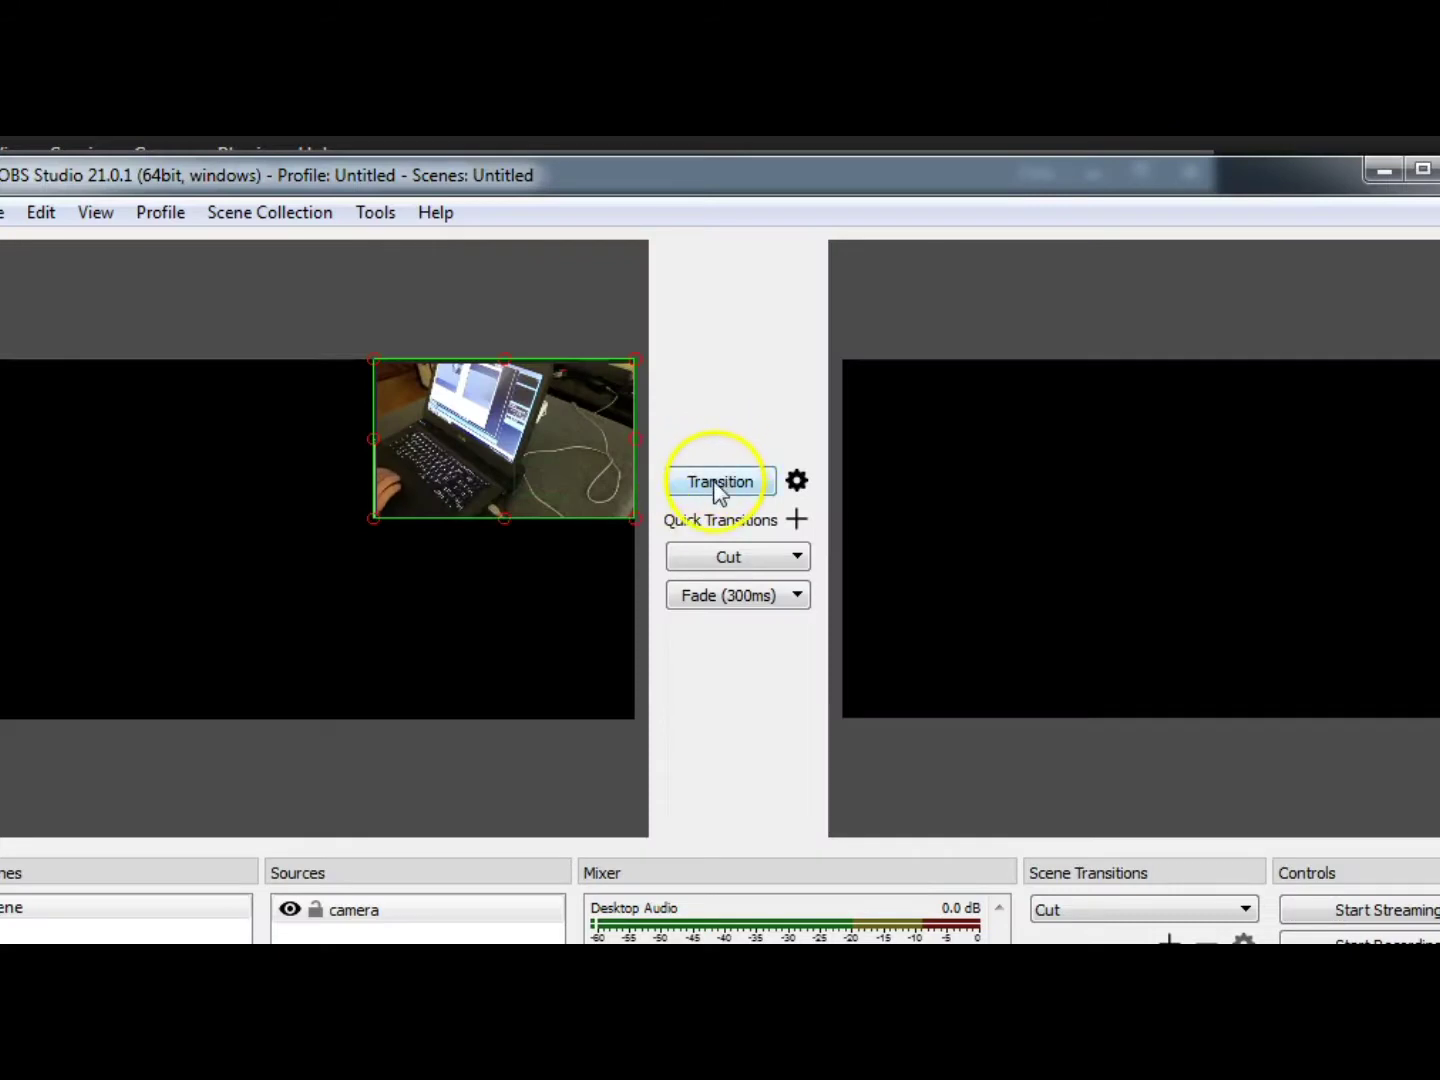
Transition the preview with the cropped camera source to the program output.
{"action": "left_click", "coordinate": [718, 486]}
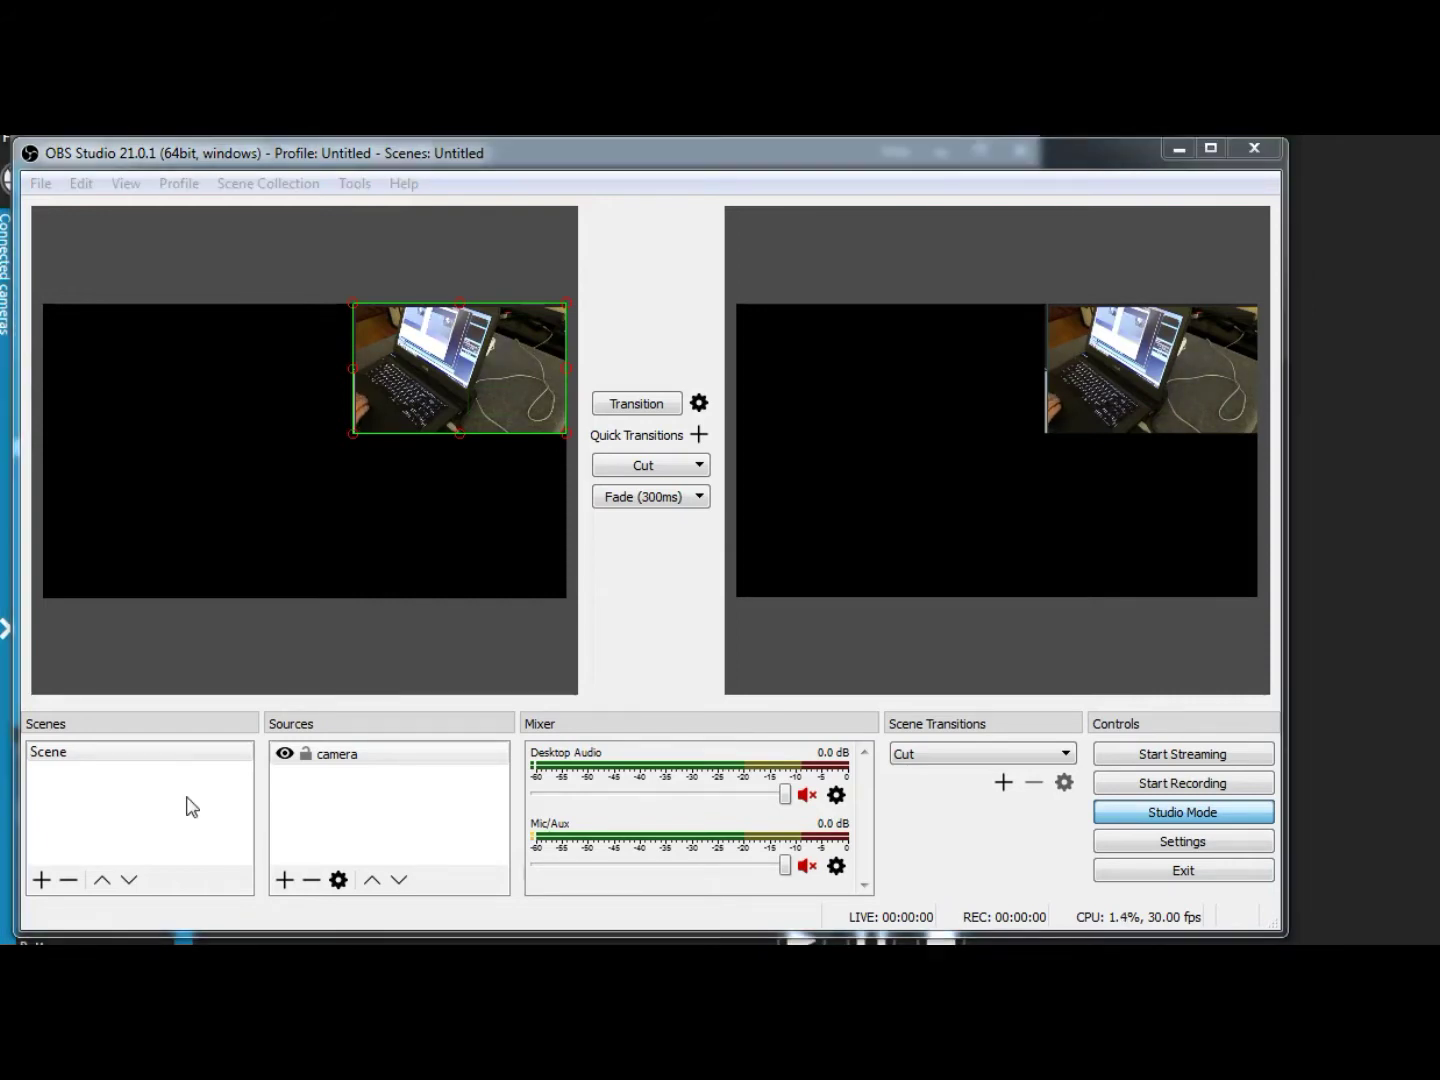
{"action": "left_click", "coordinate": [289, 830]}
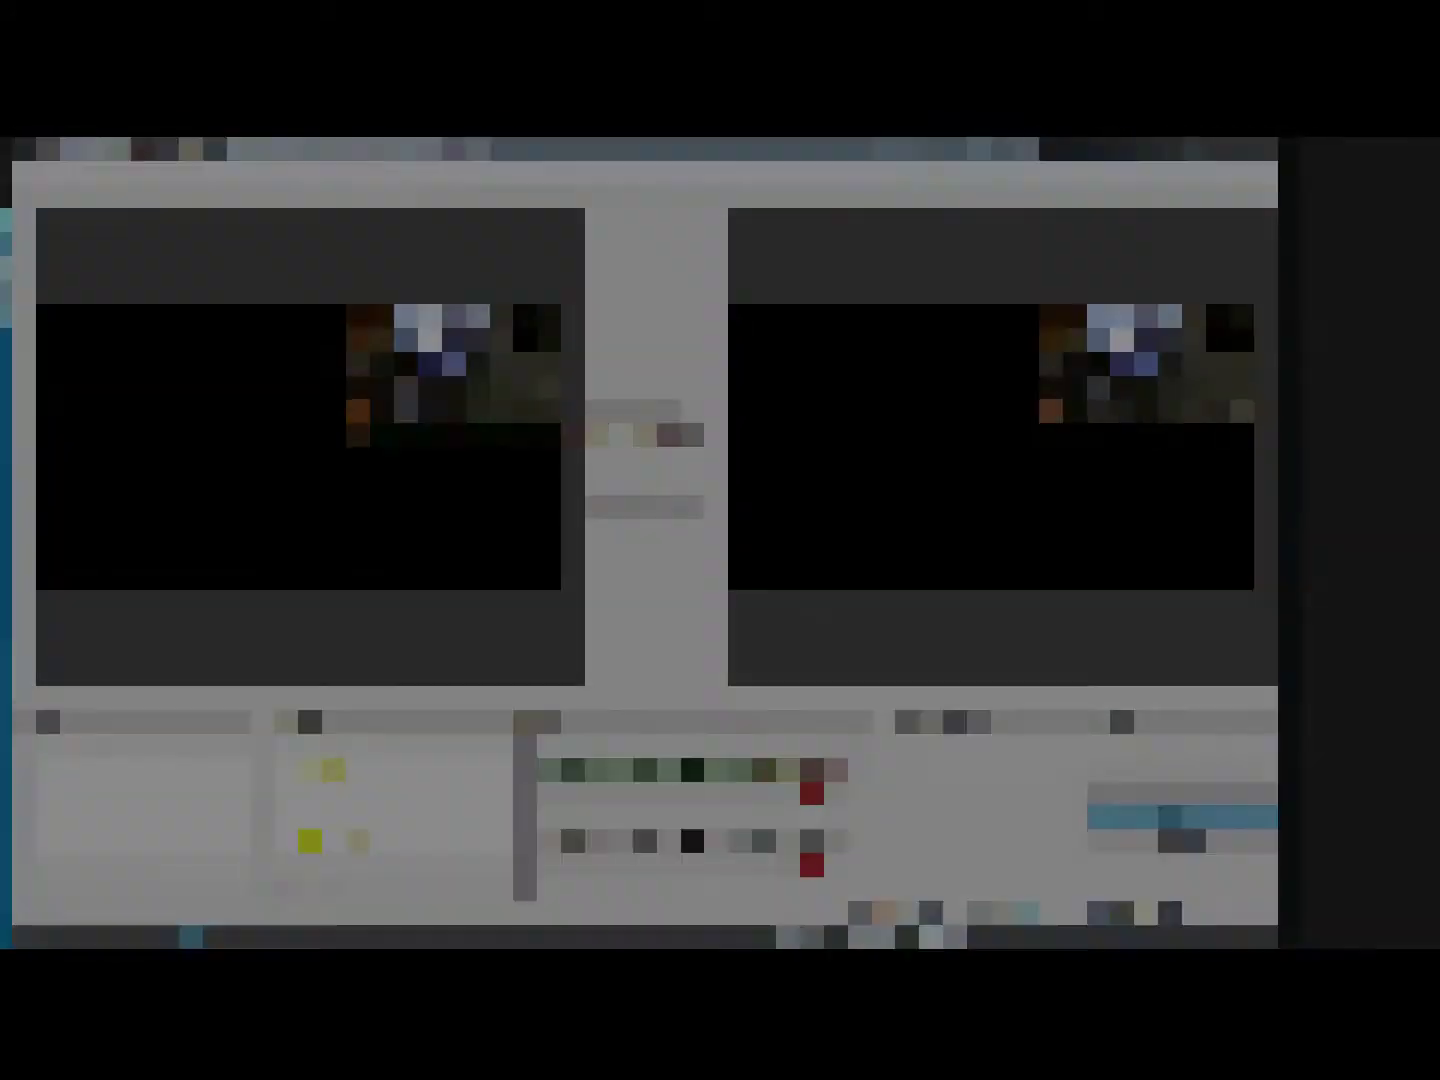
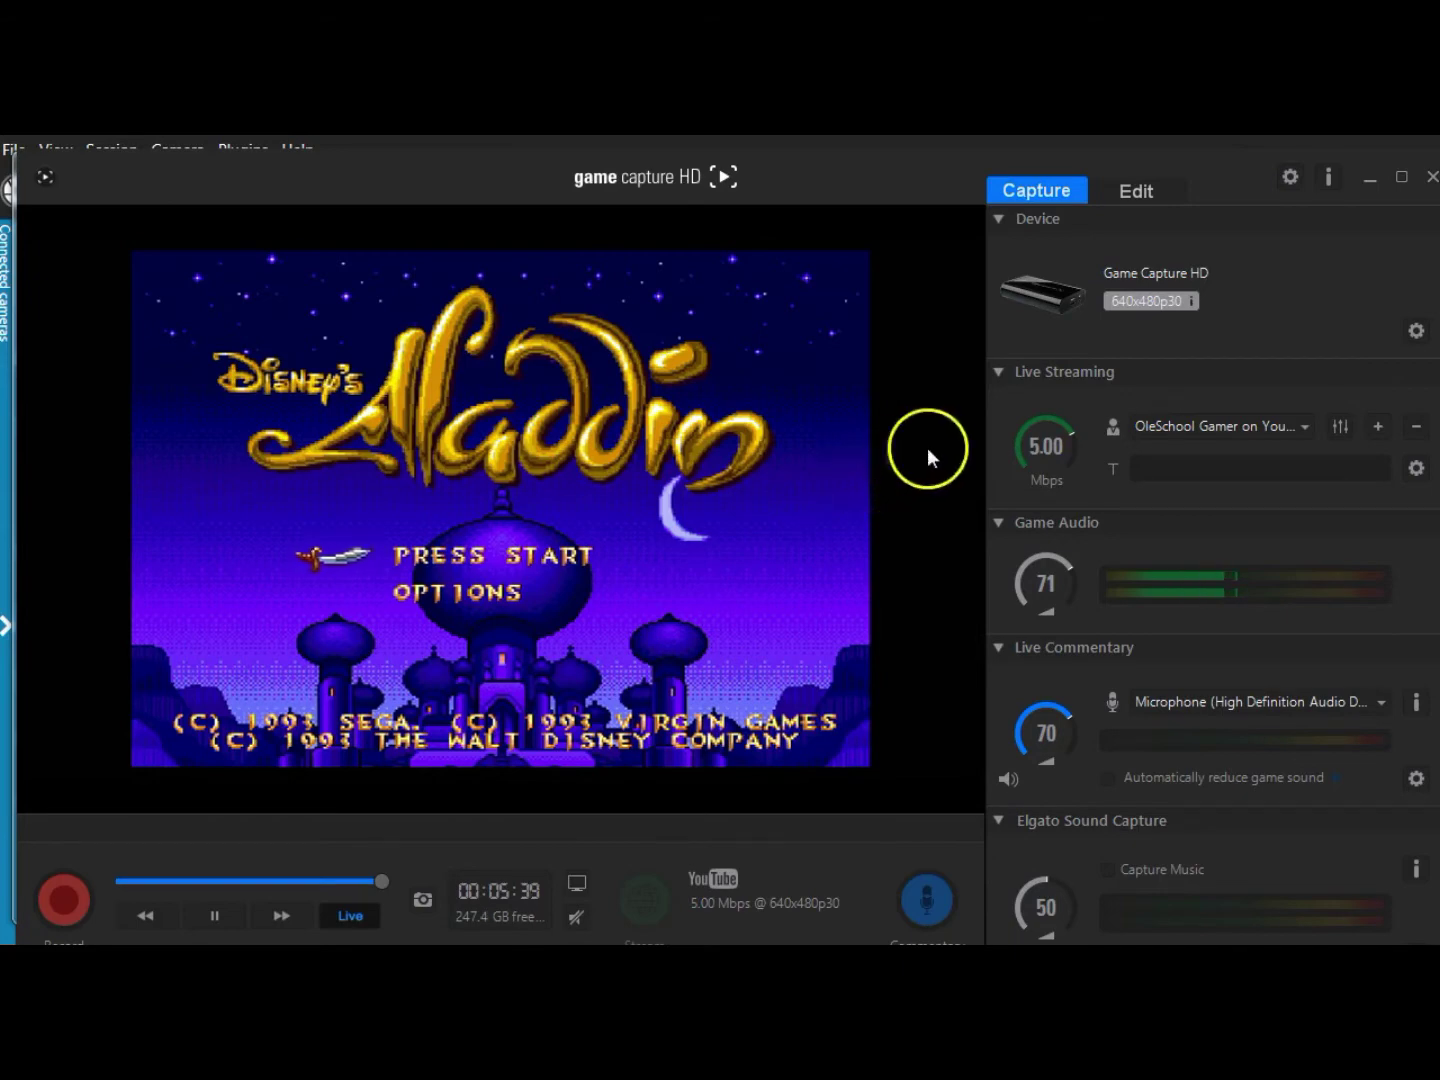
Review the capture device's settings in Game Capture HD and close that program to return to OBS Studio.
{"action": "left_click", "coordinate": [1418, 334]}
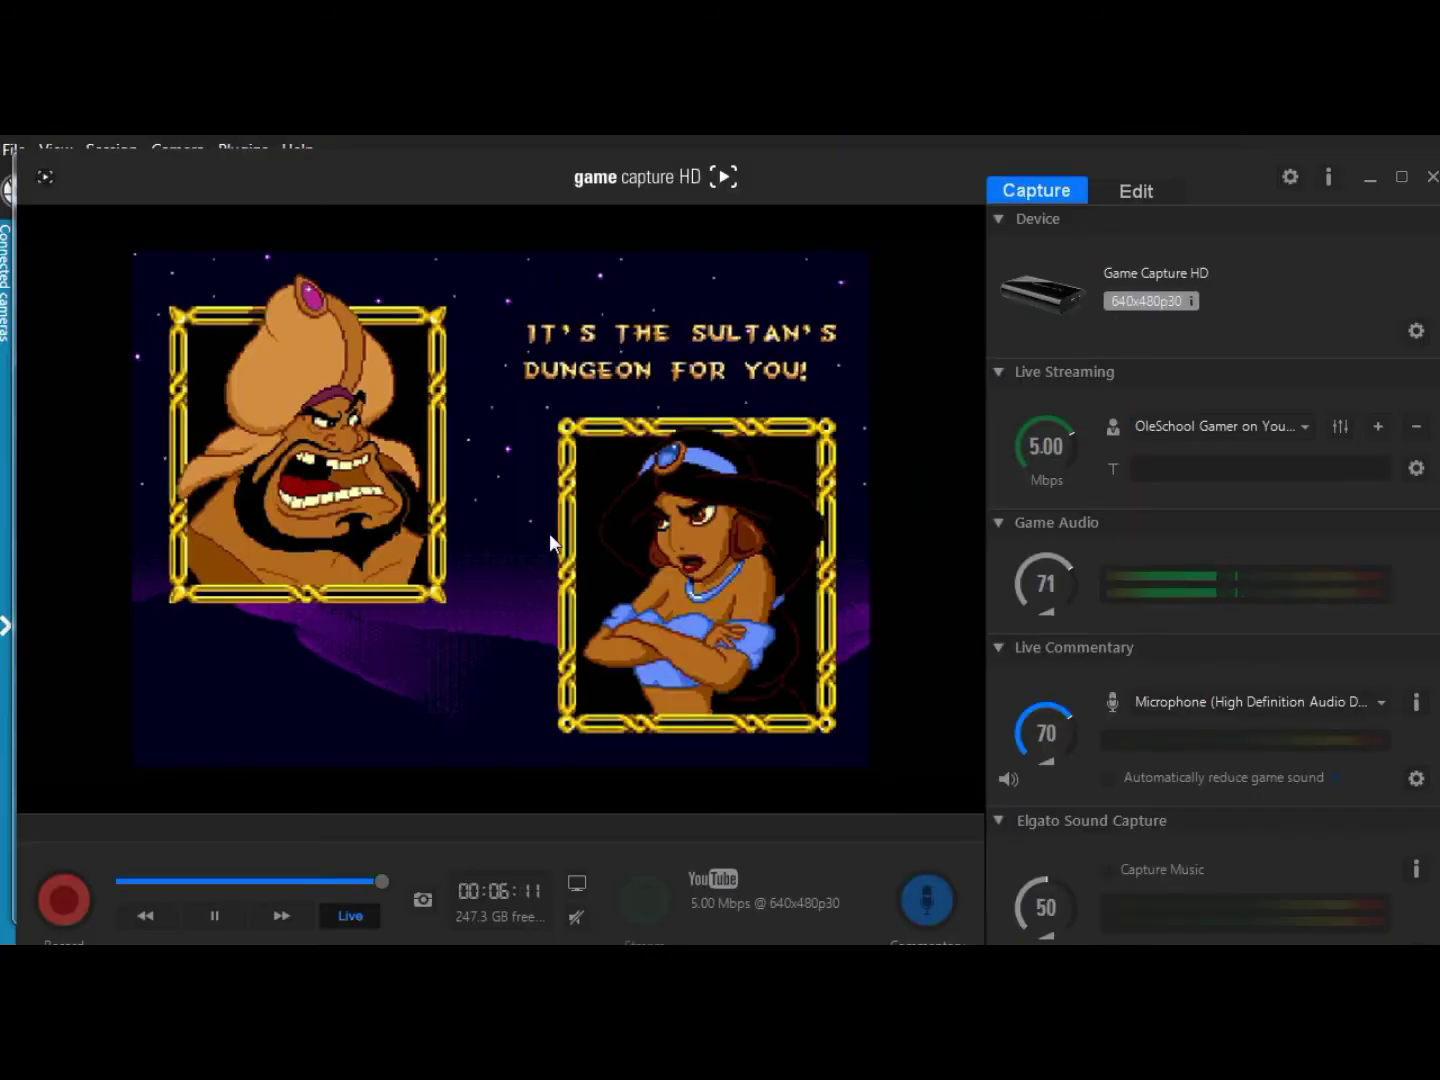
{"action": "mouse_move", "coordinate": [512, 940]}
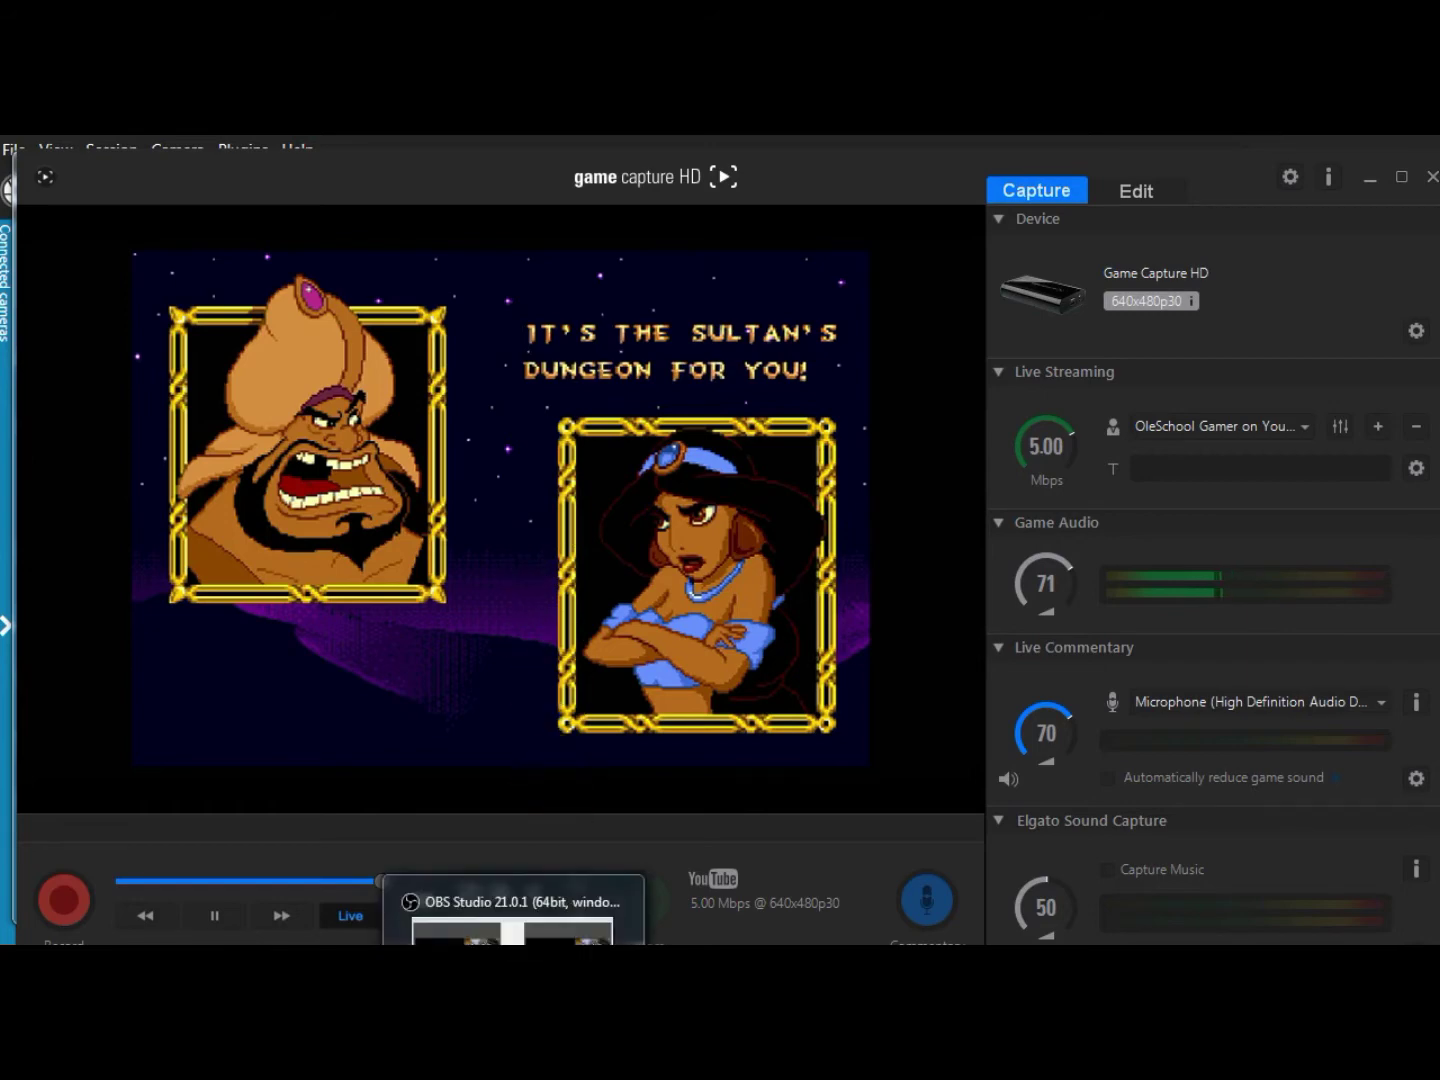
{"action": "left_click", "coordinate": [512, 940]}
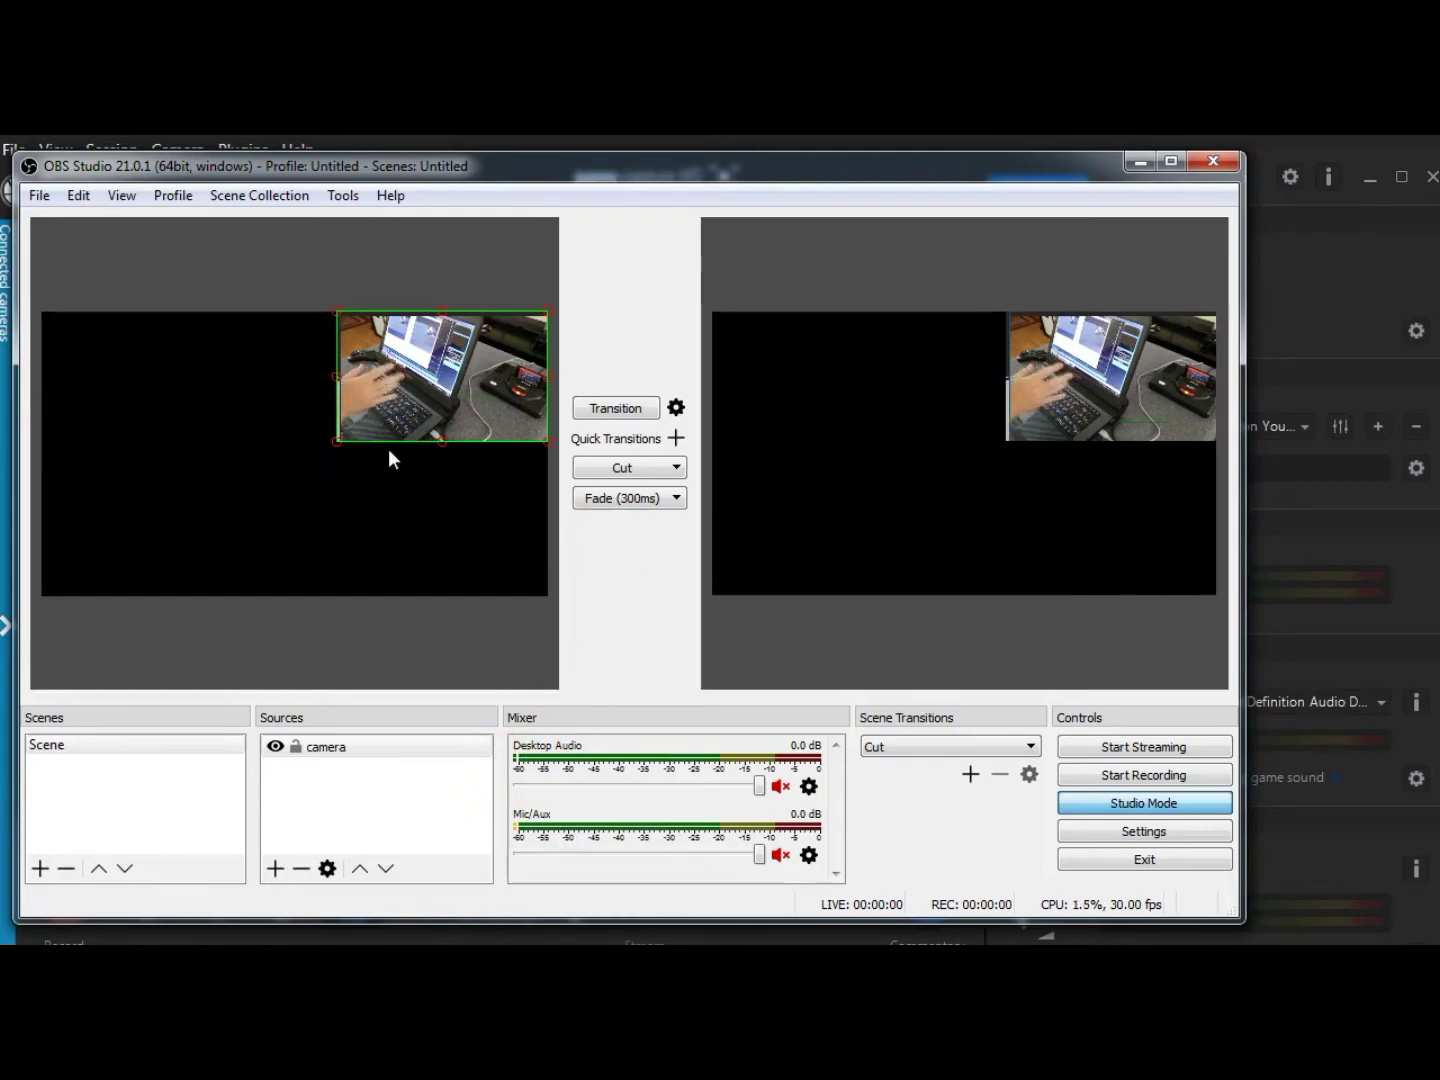
{"action": "mouse_move", "coordinate": [388, 447]}
{"action": "left_mouse_down"}
{"action": "mouse_move", "coordinate": [397, 540]}
{"action": "mouse_move", "coordinate": [254, 877]}
{"action": "mouse_move", "coordinate": [276, 874]}
{"action": "left_mouse_up"}
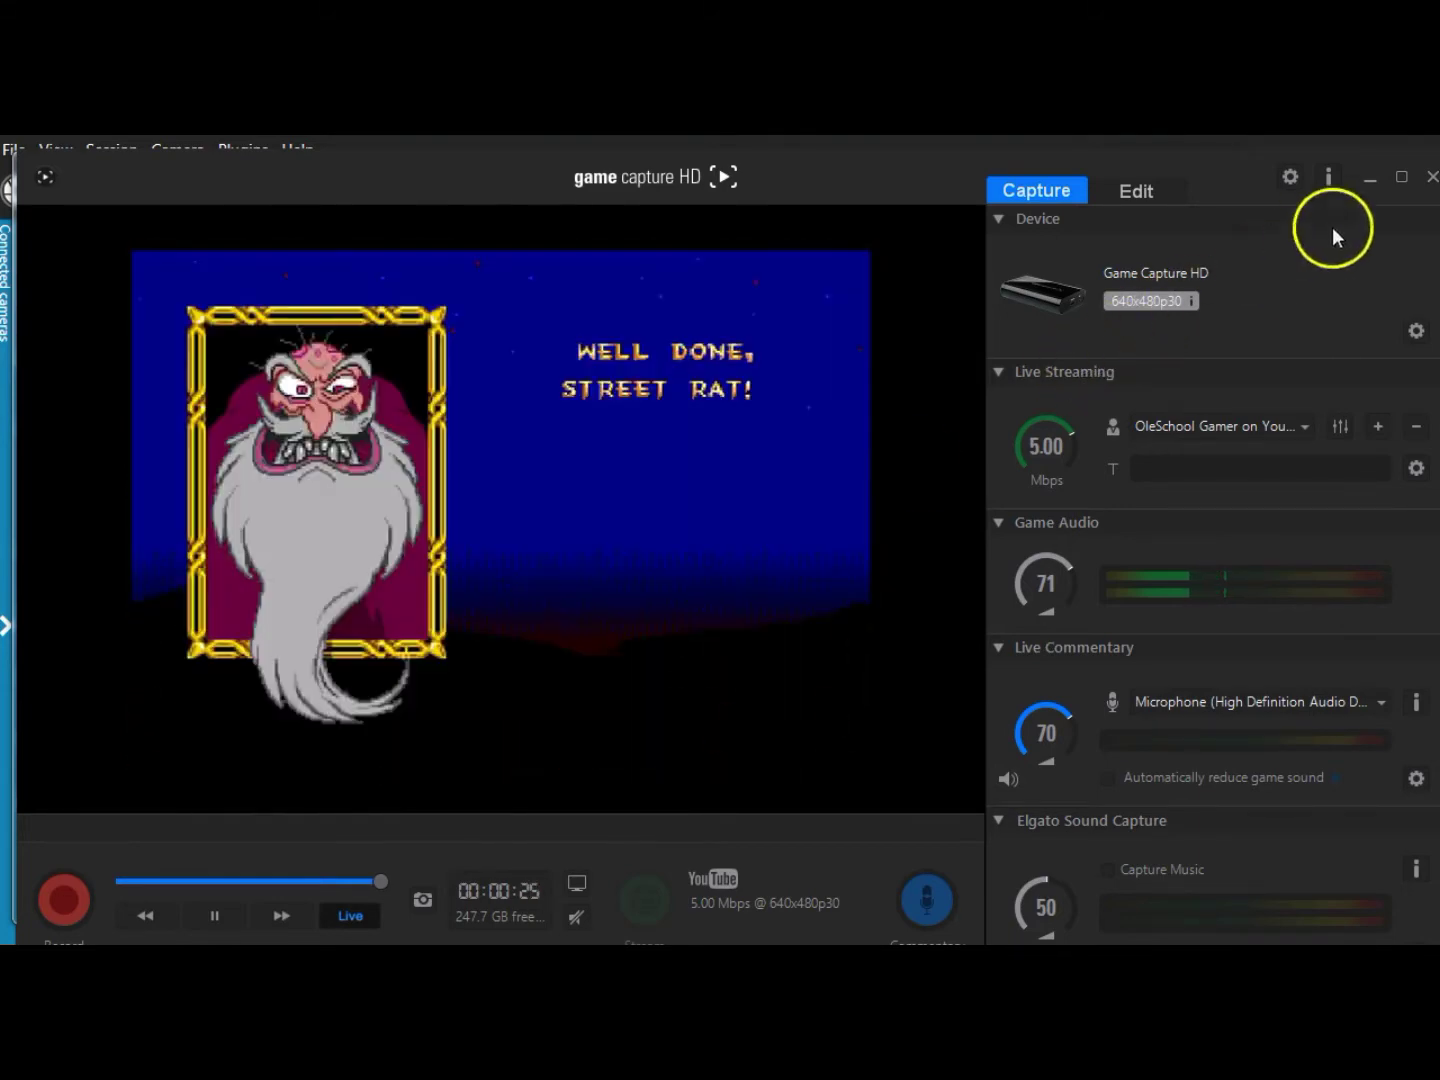
{"action": "left_click", "coordinate": [1432, 178]}
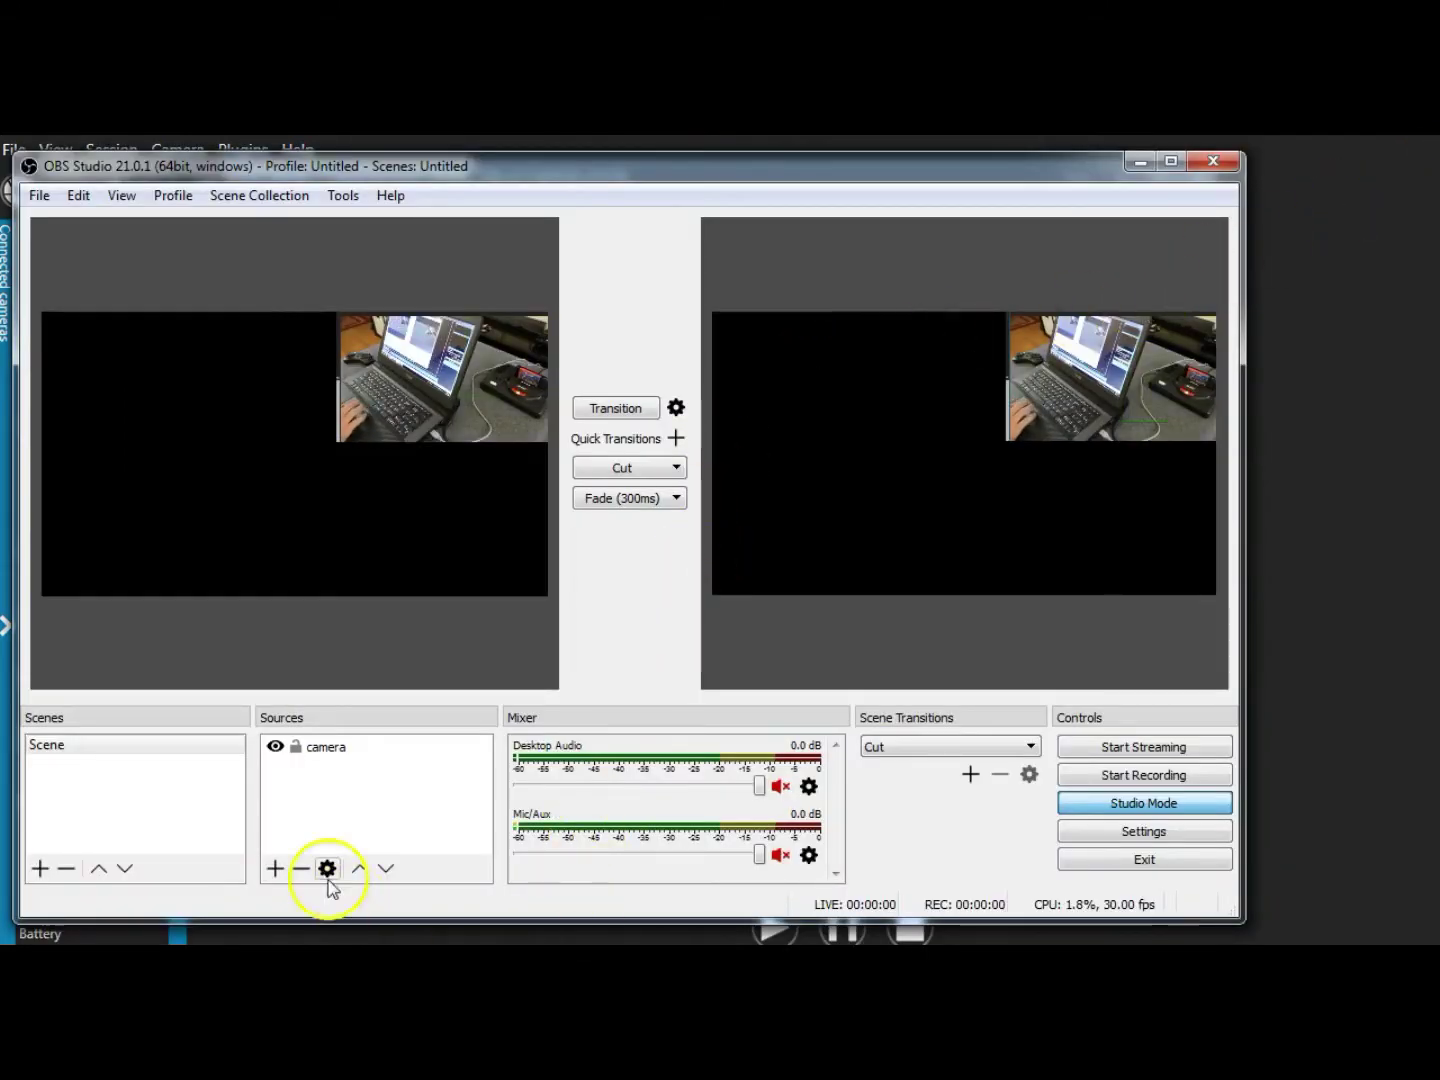
Add a new Video Capture Device source named "elgato" to the scene.
{"action": "left_click", "coordinate": [275, 869]}
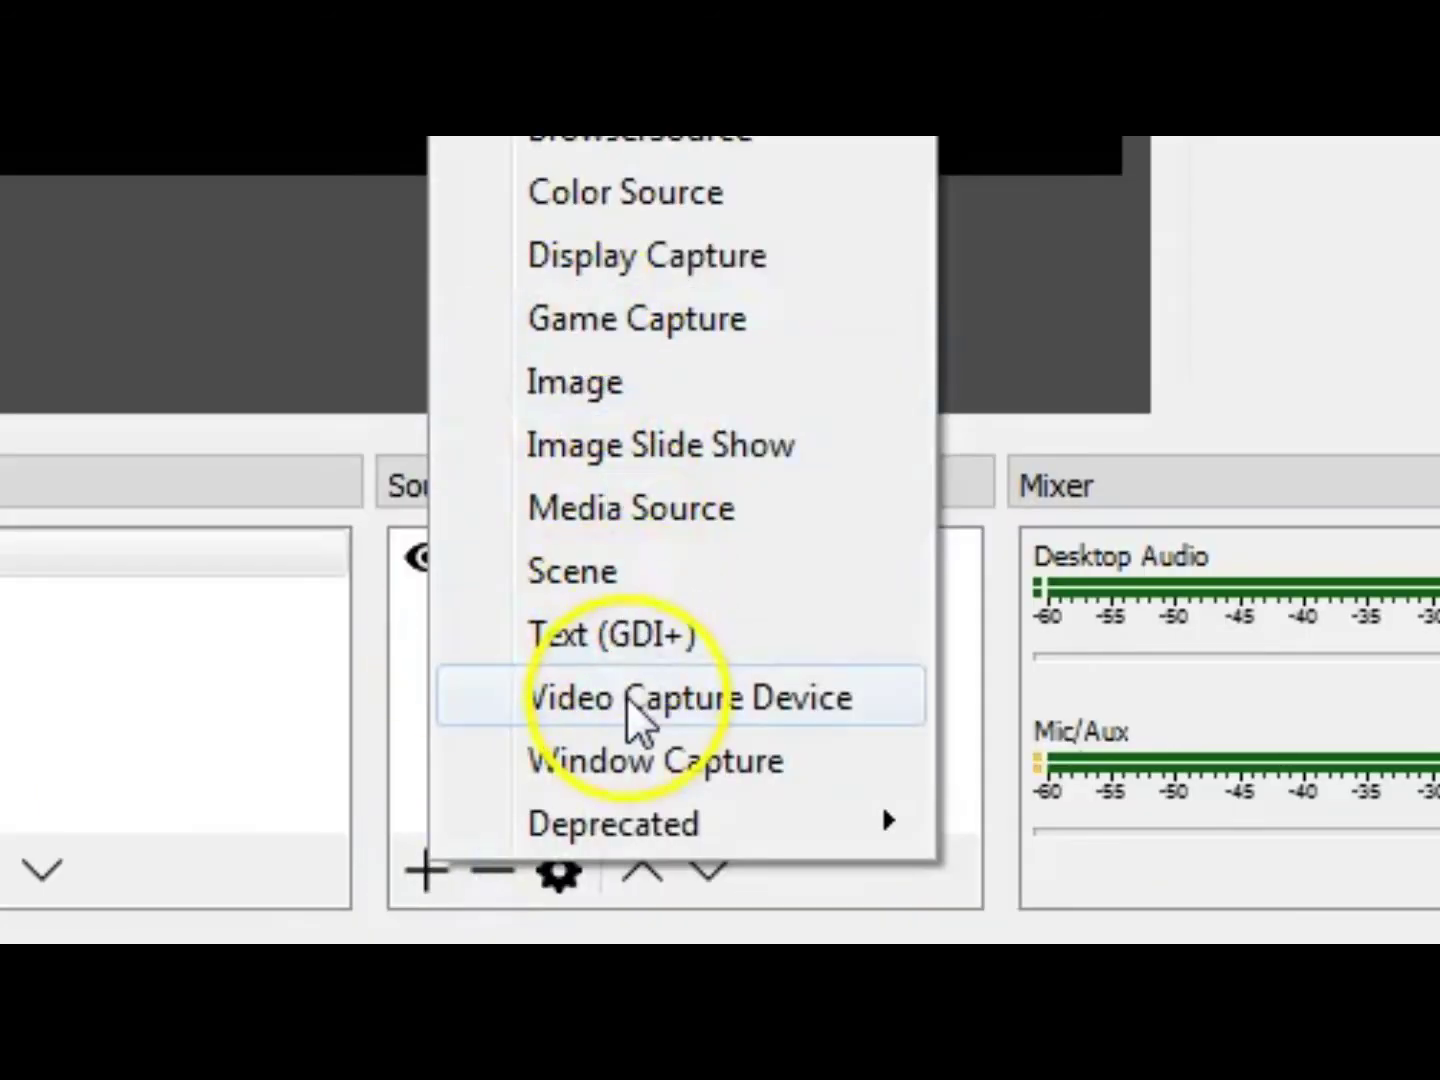
{"action": "left_click", "coordinate": [626, 698]}
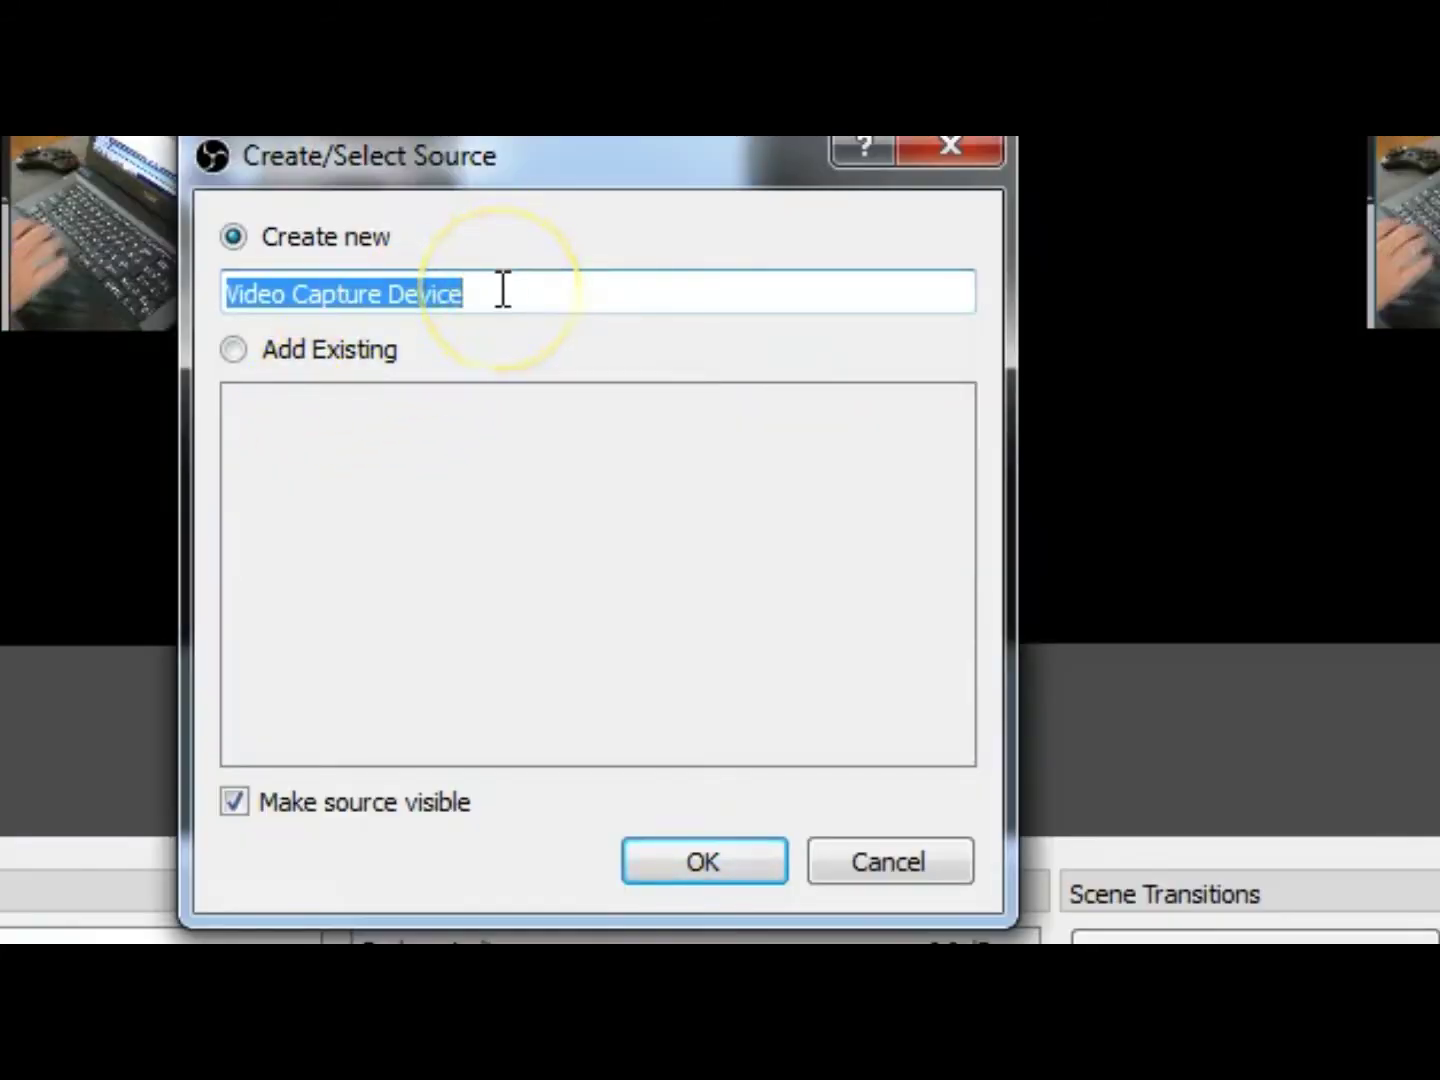
{"action": "type", "text": "elga"}
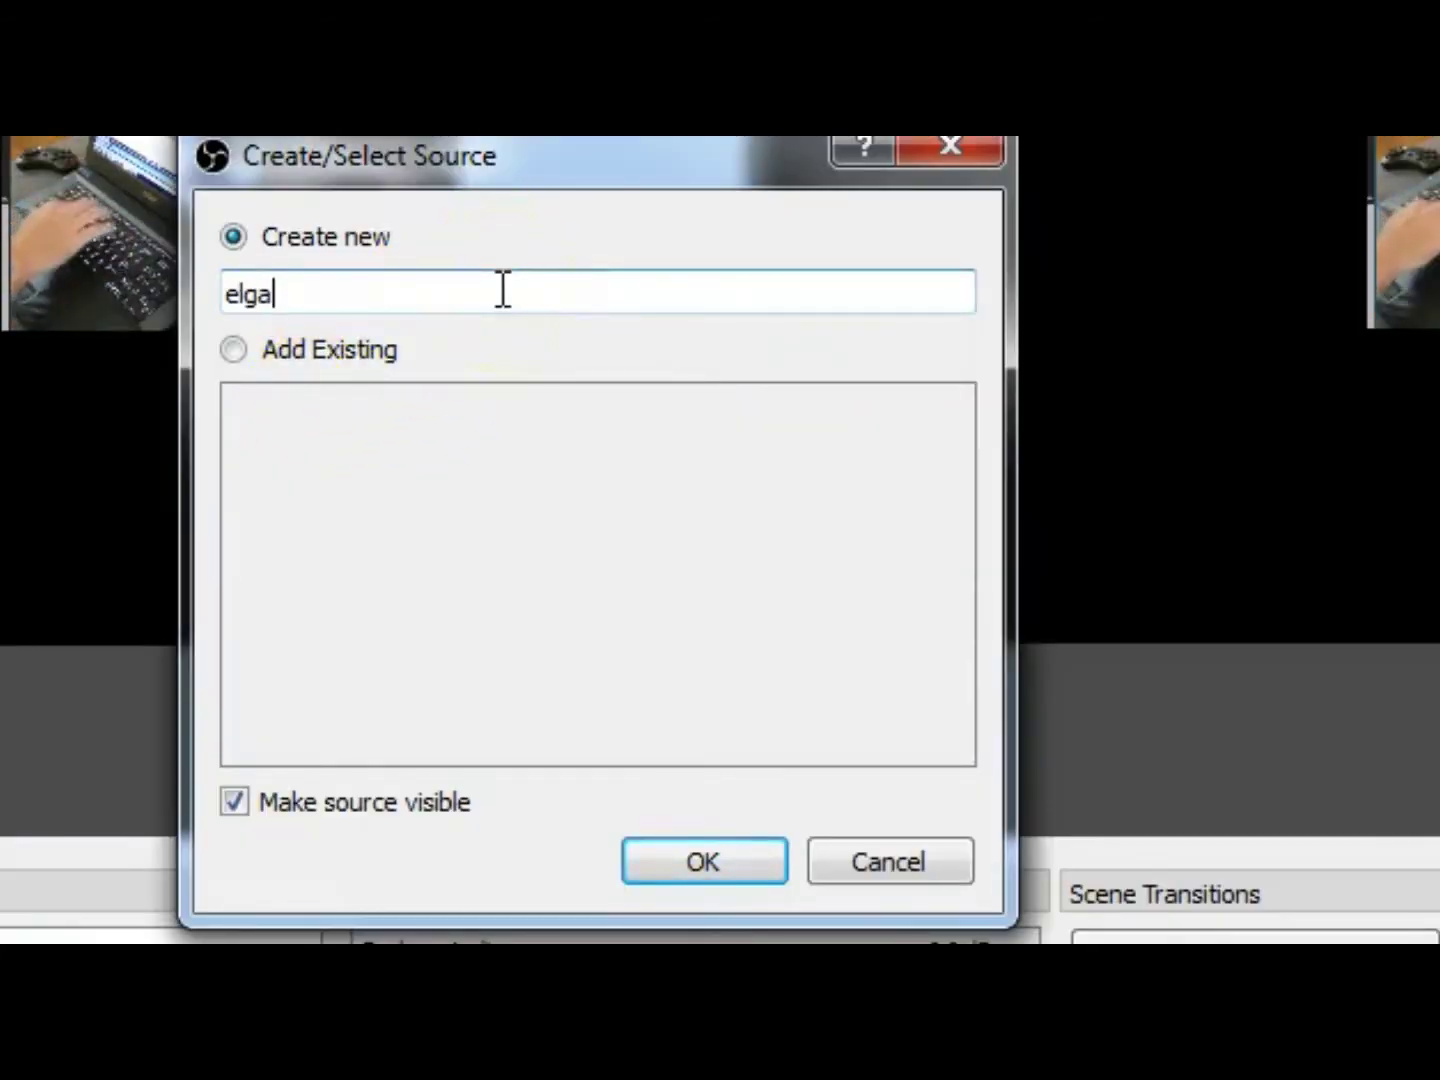
{"action": "type", "text": "to"}
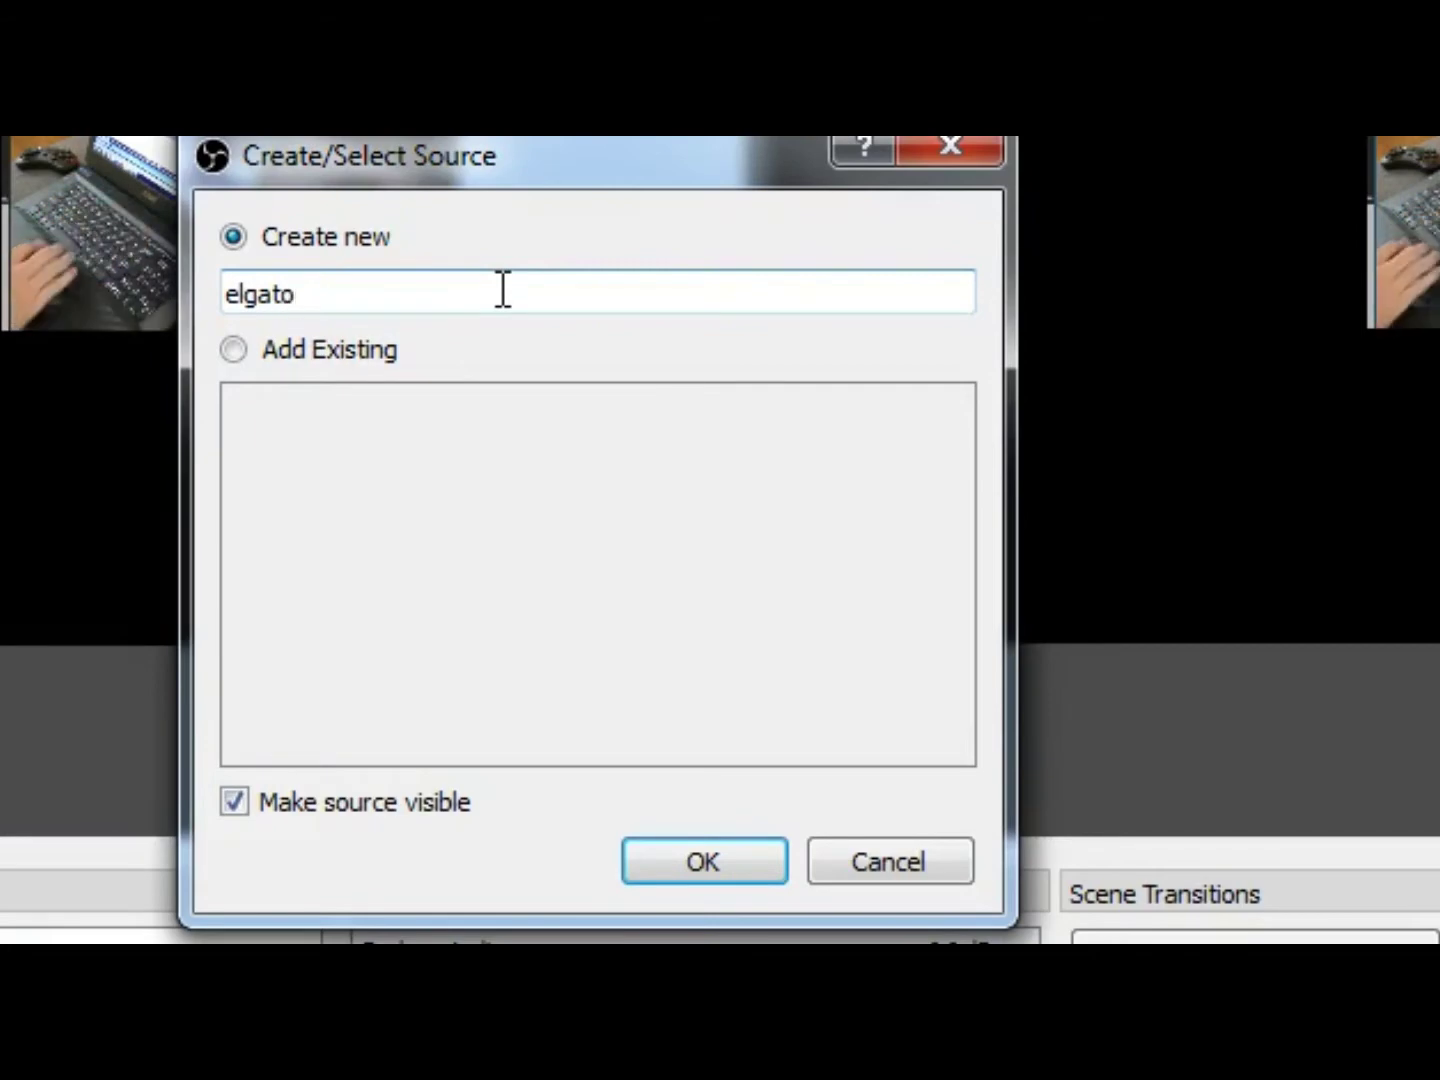
{"action": "left_click", "coordinate": [694, 855]}
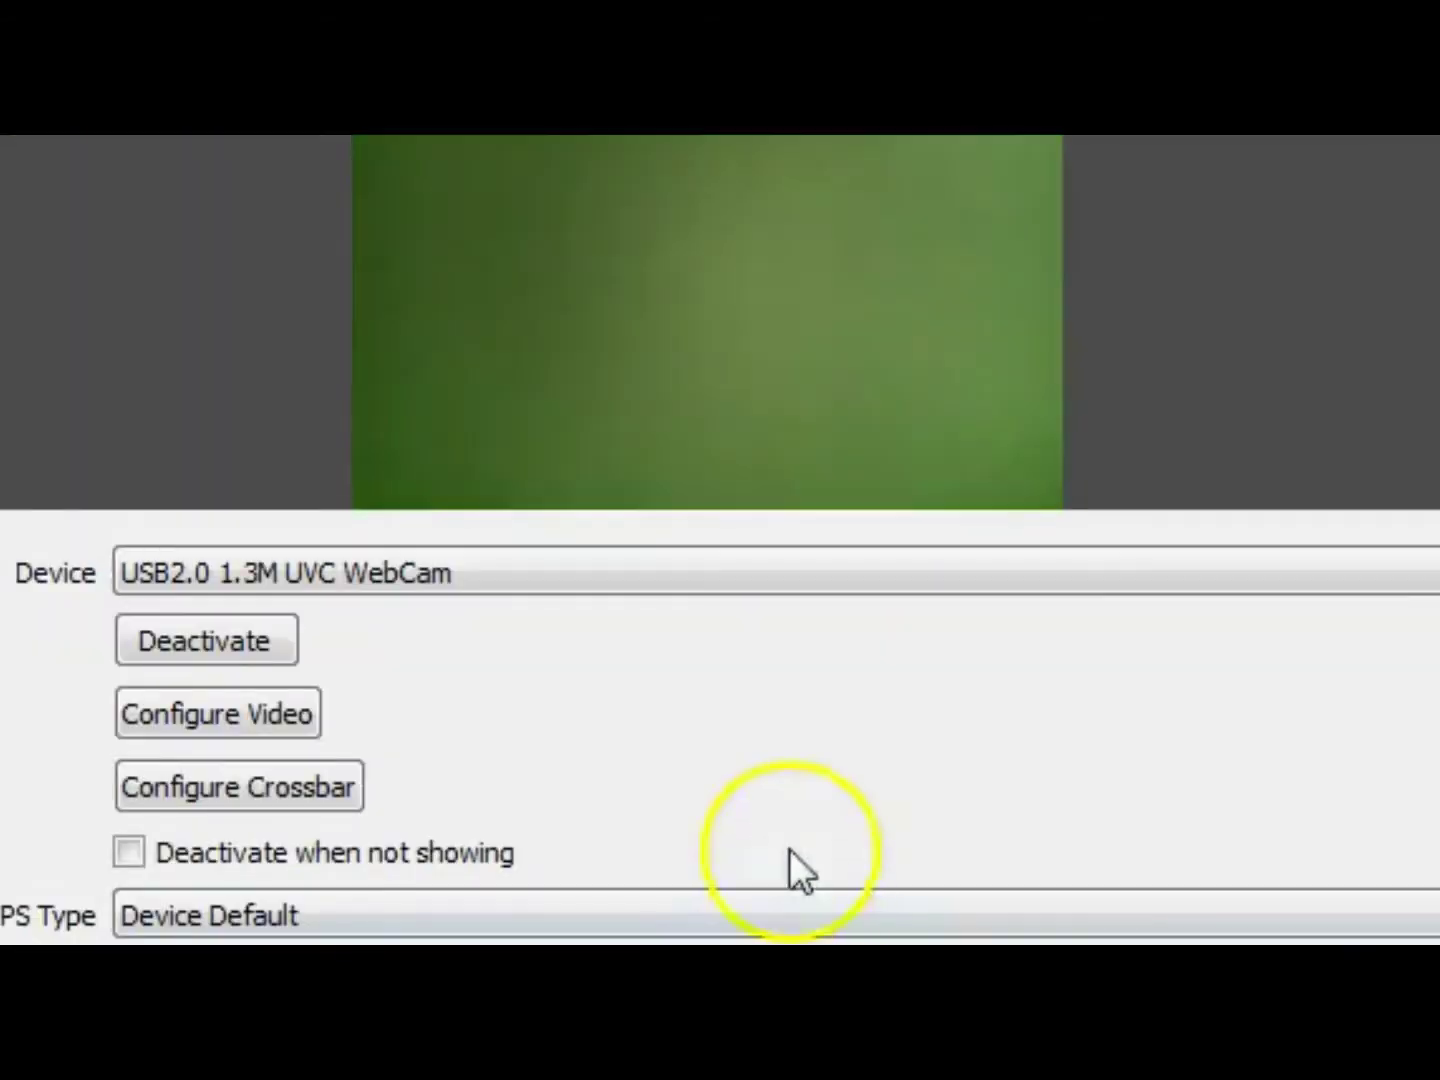
Set the elgato source's device to Elgato Game Capture HD.
{"action": "left_click", "coordinate": [383, 574]}
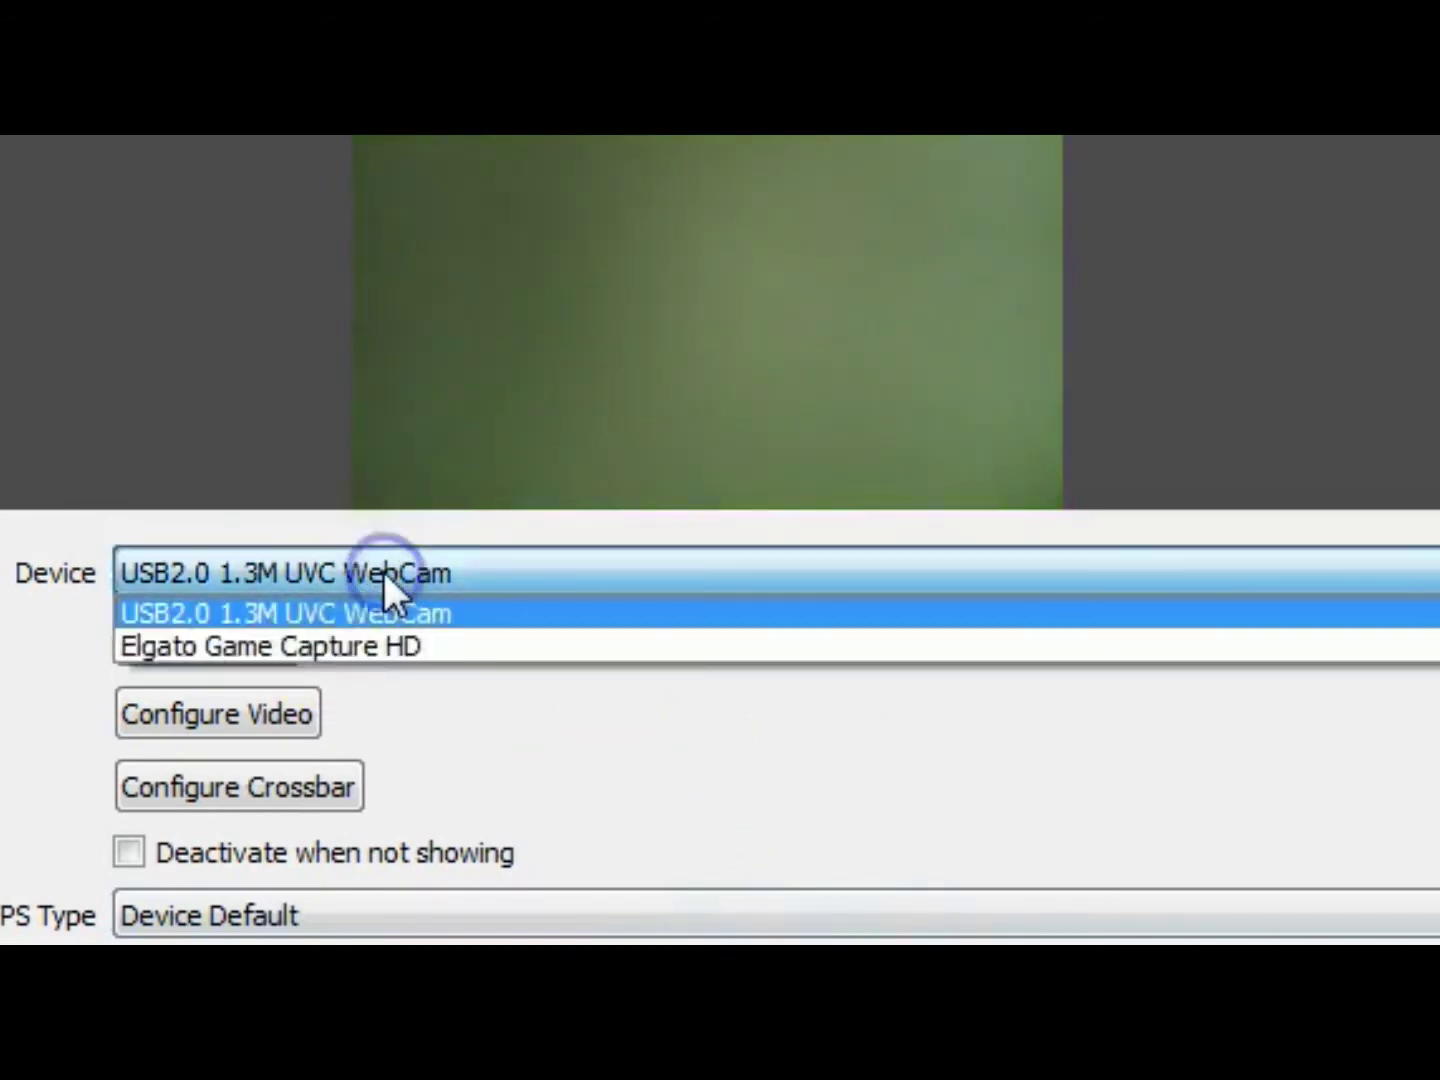
{"action": "left_click", "coordinate": [383, 648]}
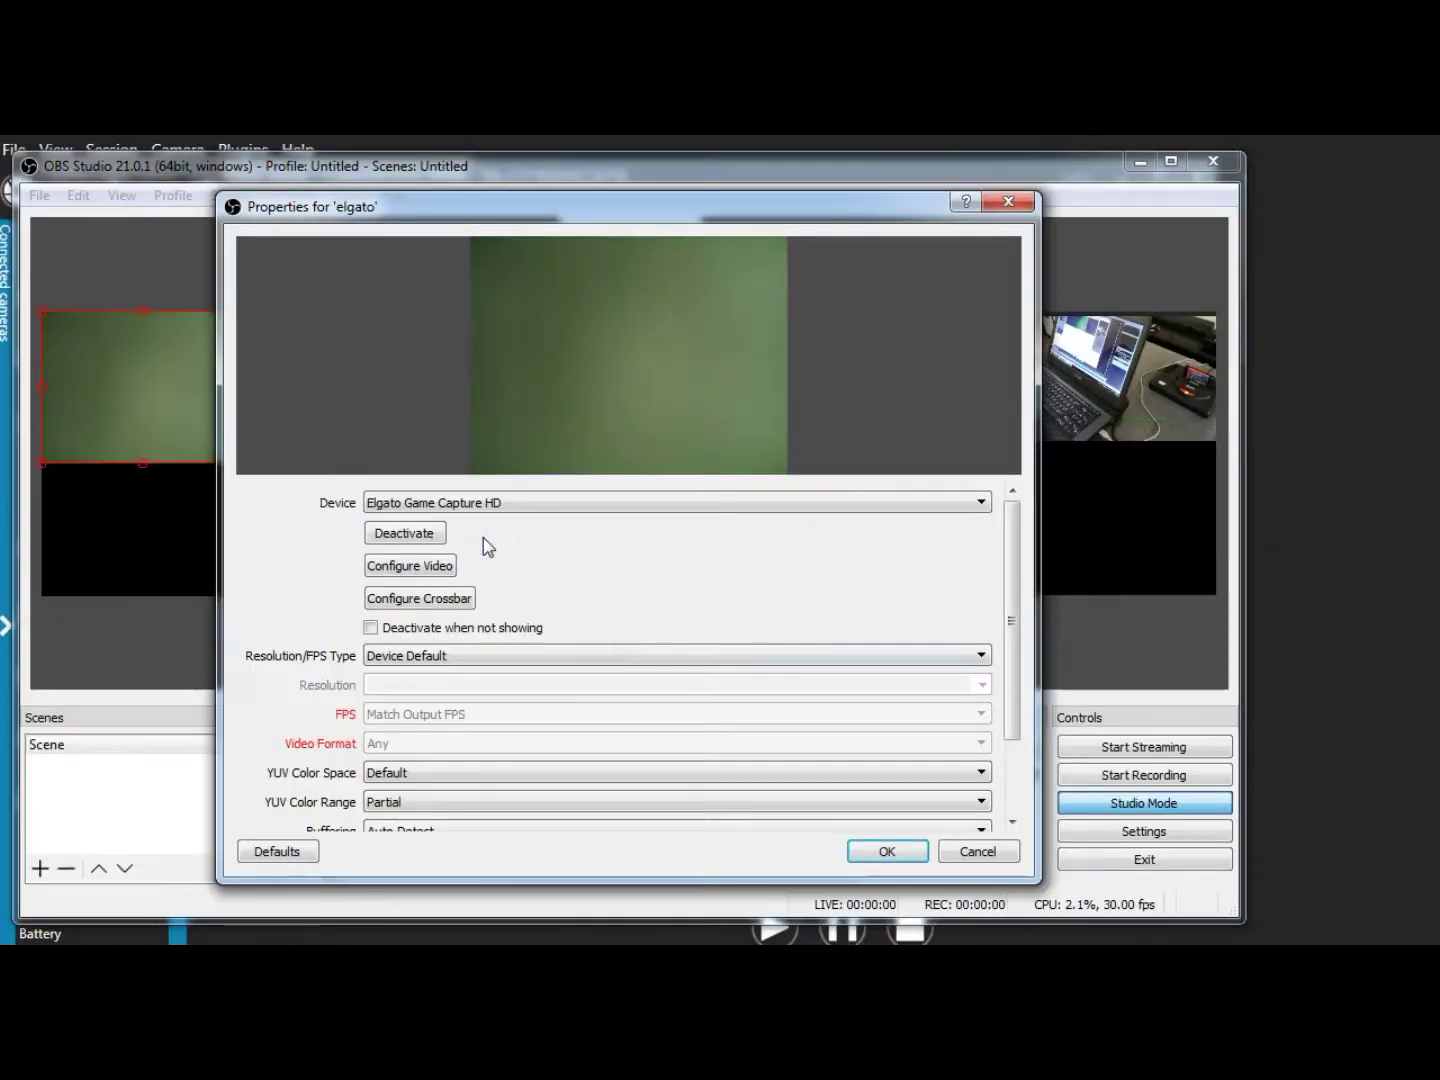
{"action": "left_click", "coordinate": [578, 544]}
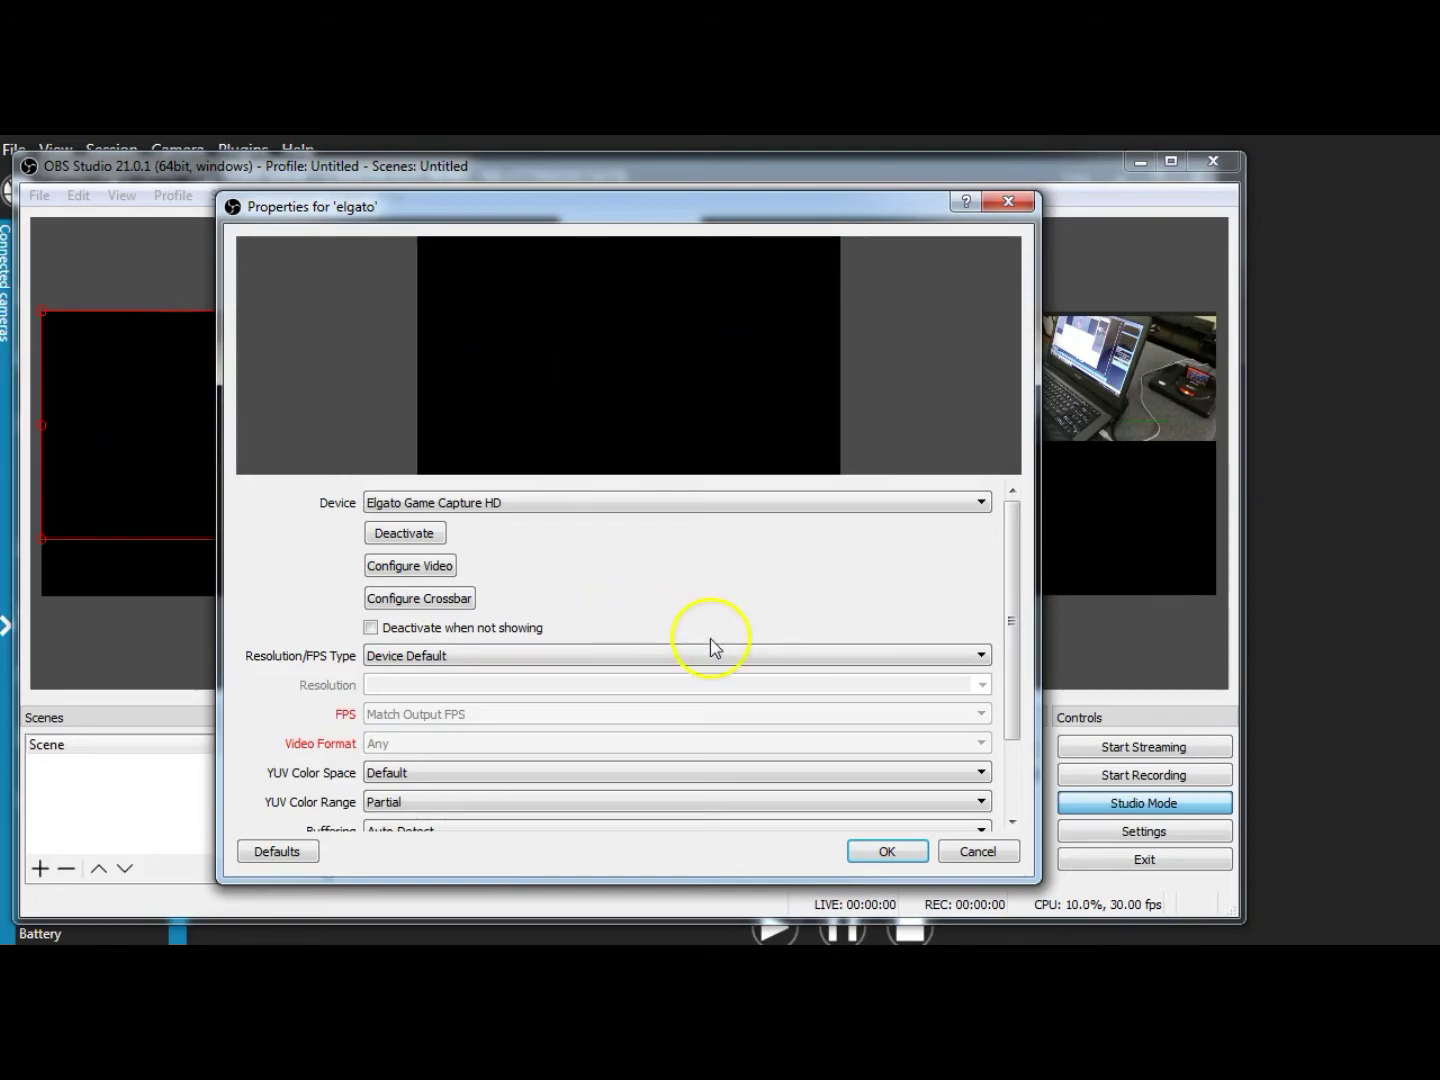
Review the Elgato device's video configuration, close it and accept the elgato source's properties.
{"action": "left_click", "coordinate": [409, 566]}
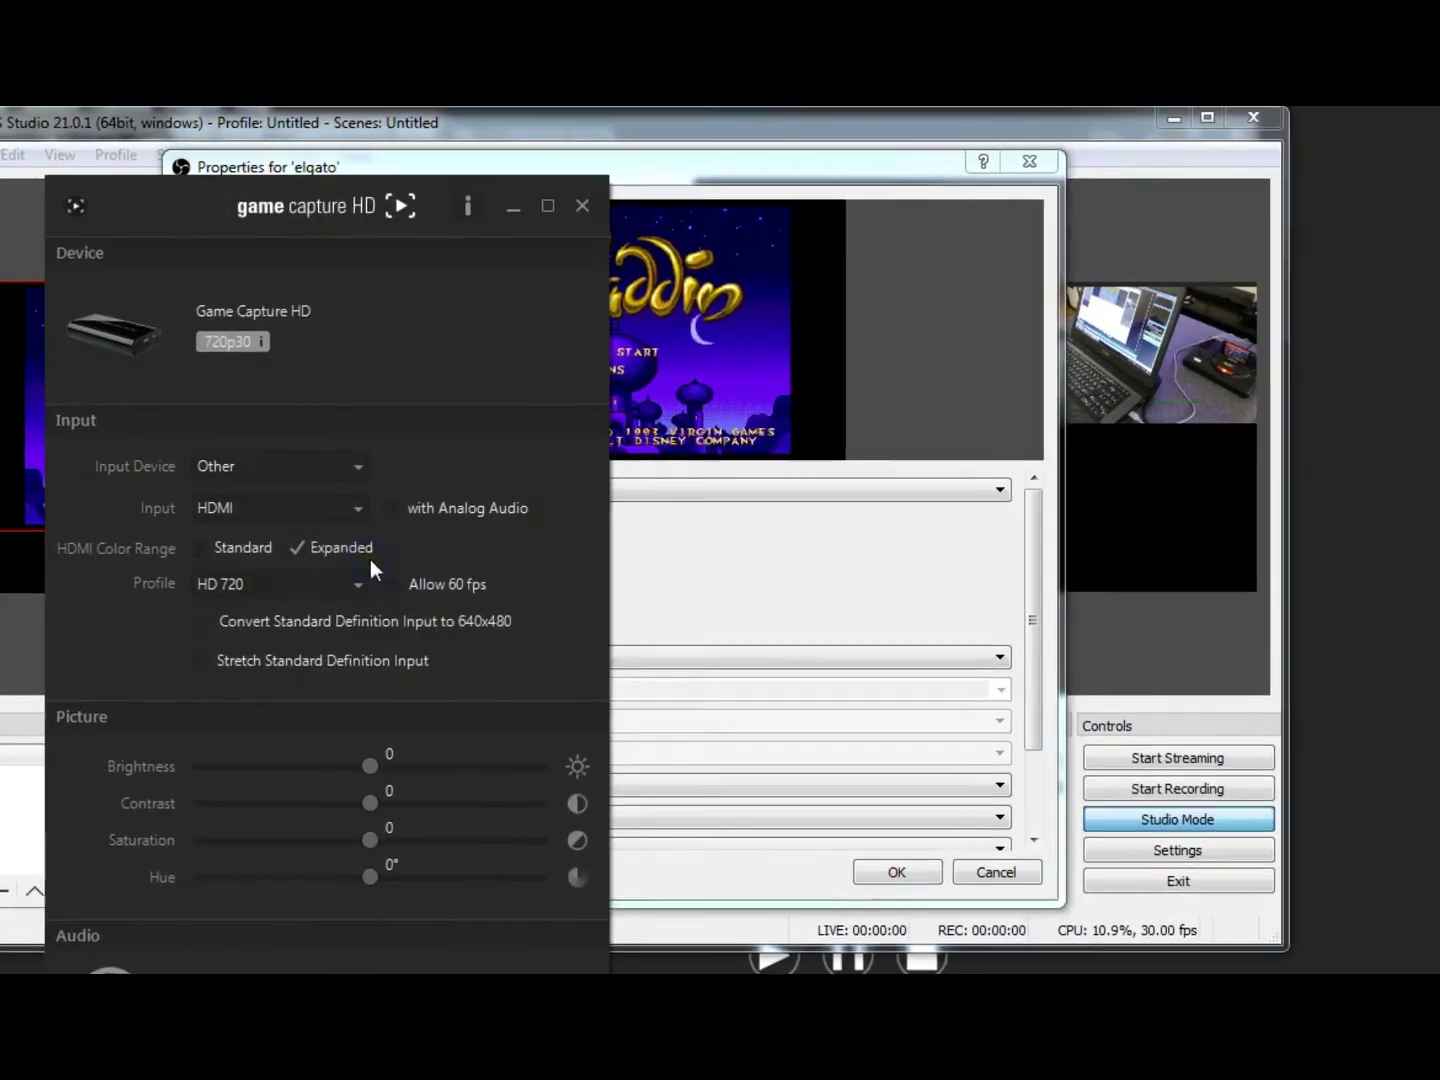
{"action": "left_click_drag", "start_coordinate": [334, 184], "coordinate": [615, 101]}
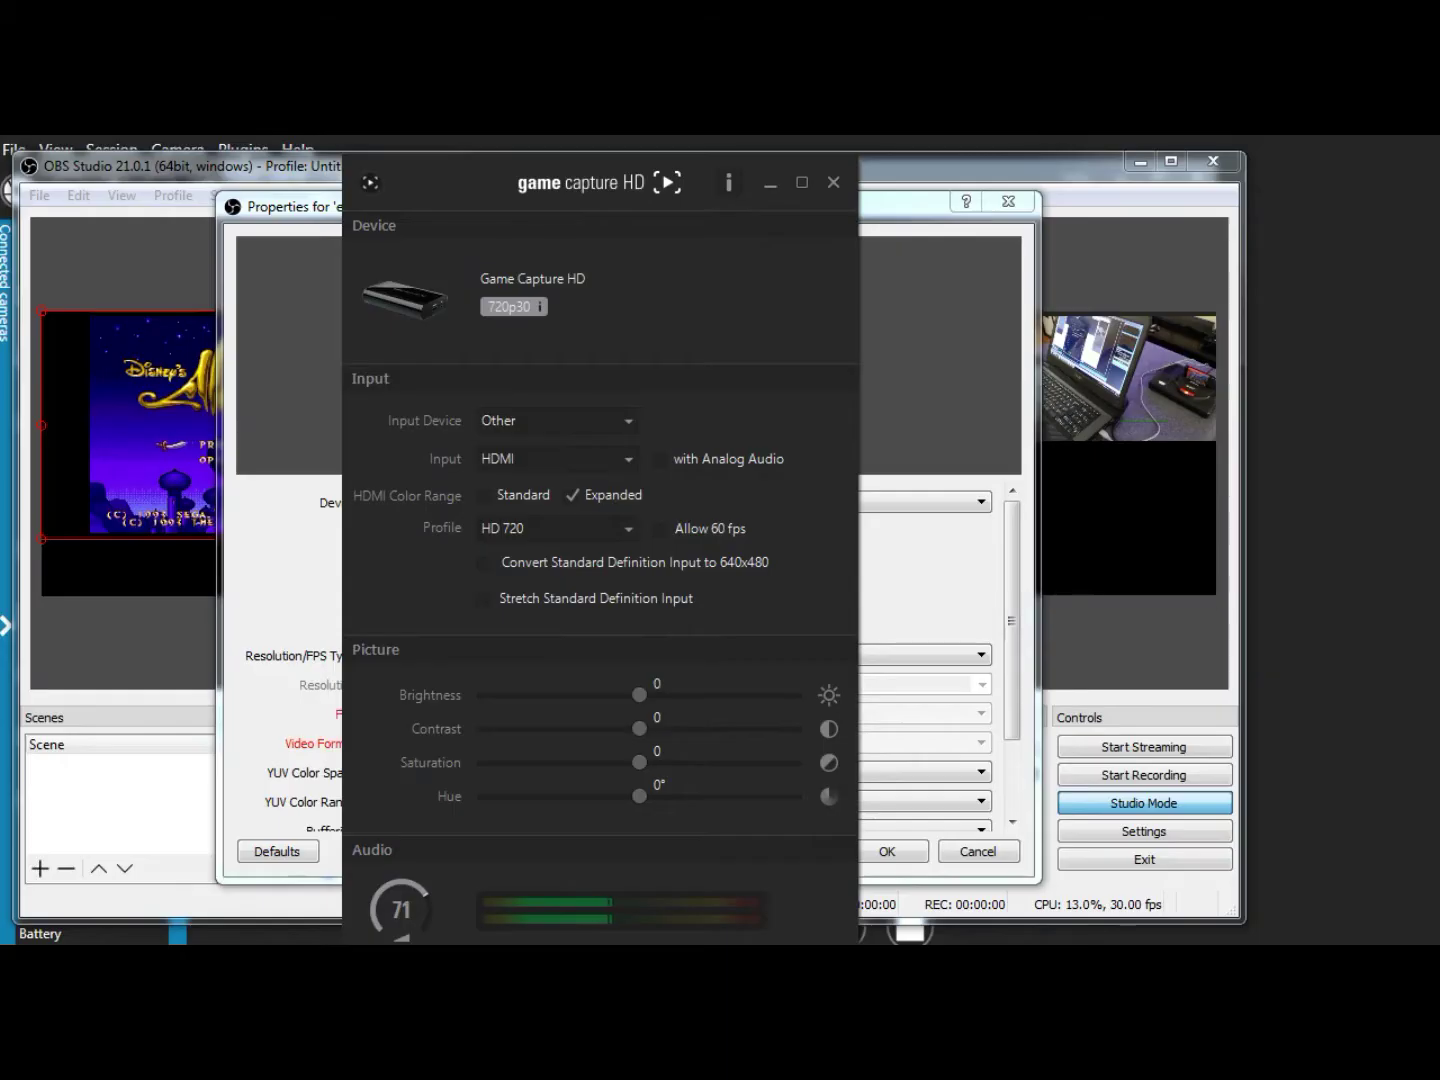
{"action": "left_click", "coordinate": [1051, 28]}
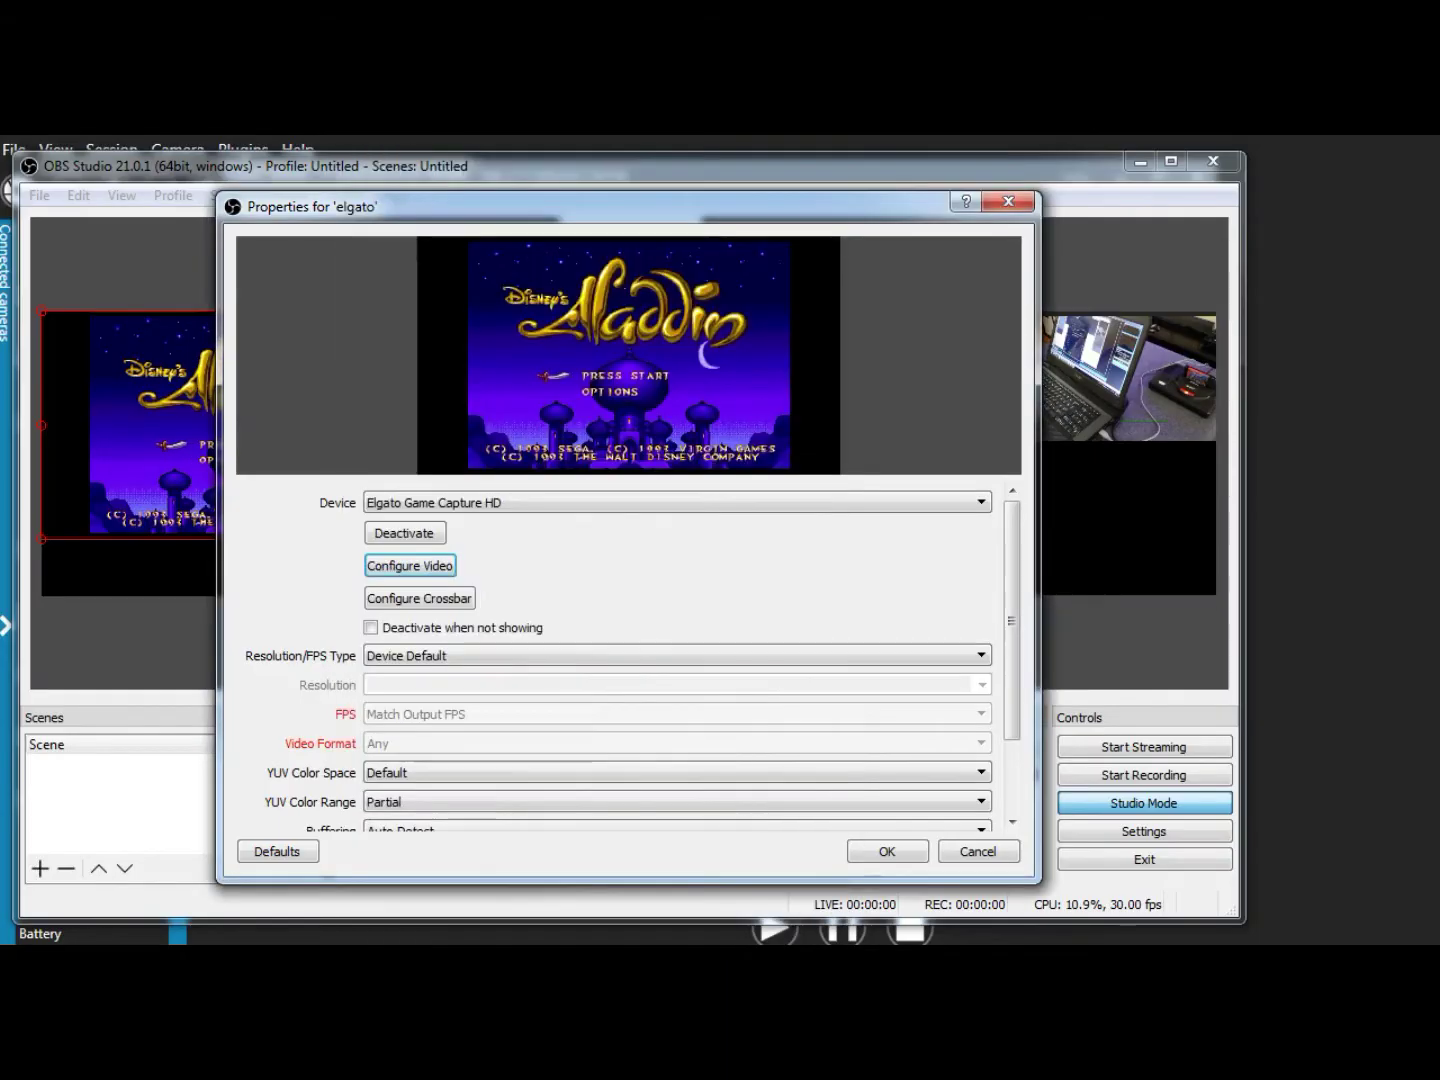
{"action": "left_click", "coordinate": [890, 853]}
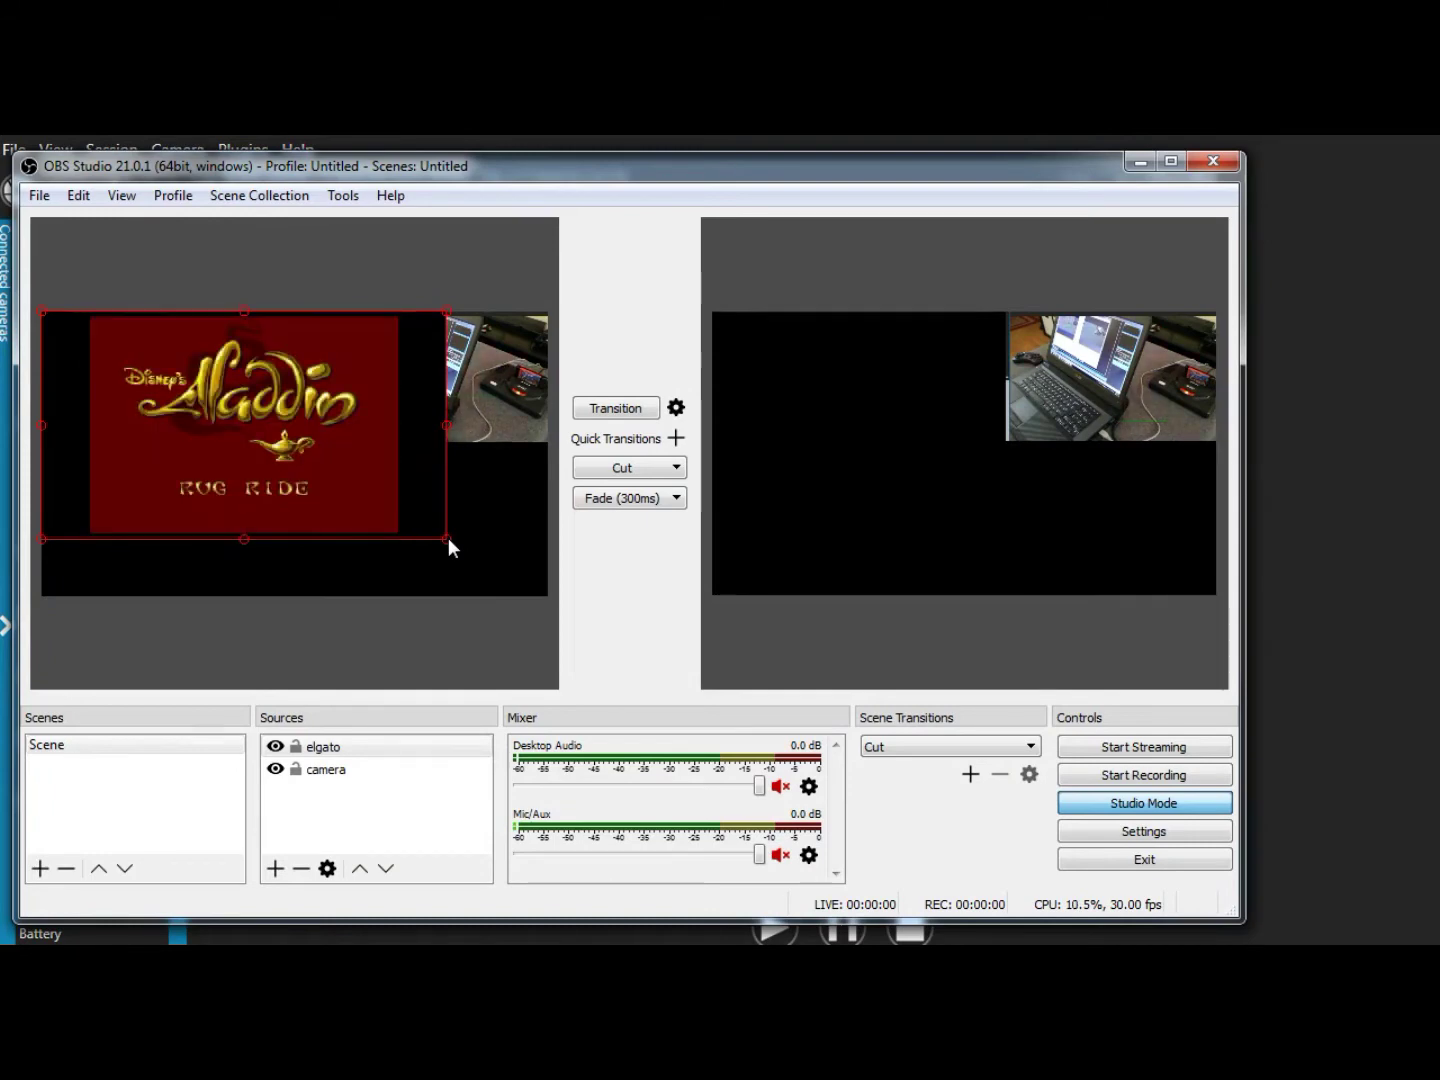
Crop the elgato source's lower, right and left edges to trim the black borders around the gameplay.
{"action": "key", "text": "alt"}
{"action": "left_click_drag", "start_coordinate": [448, 538], "coordinate": [403, 518]}
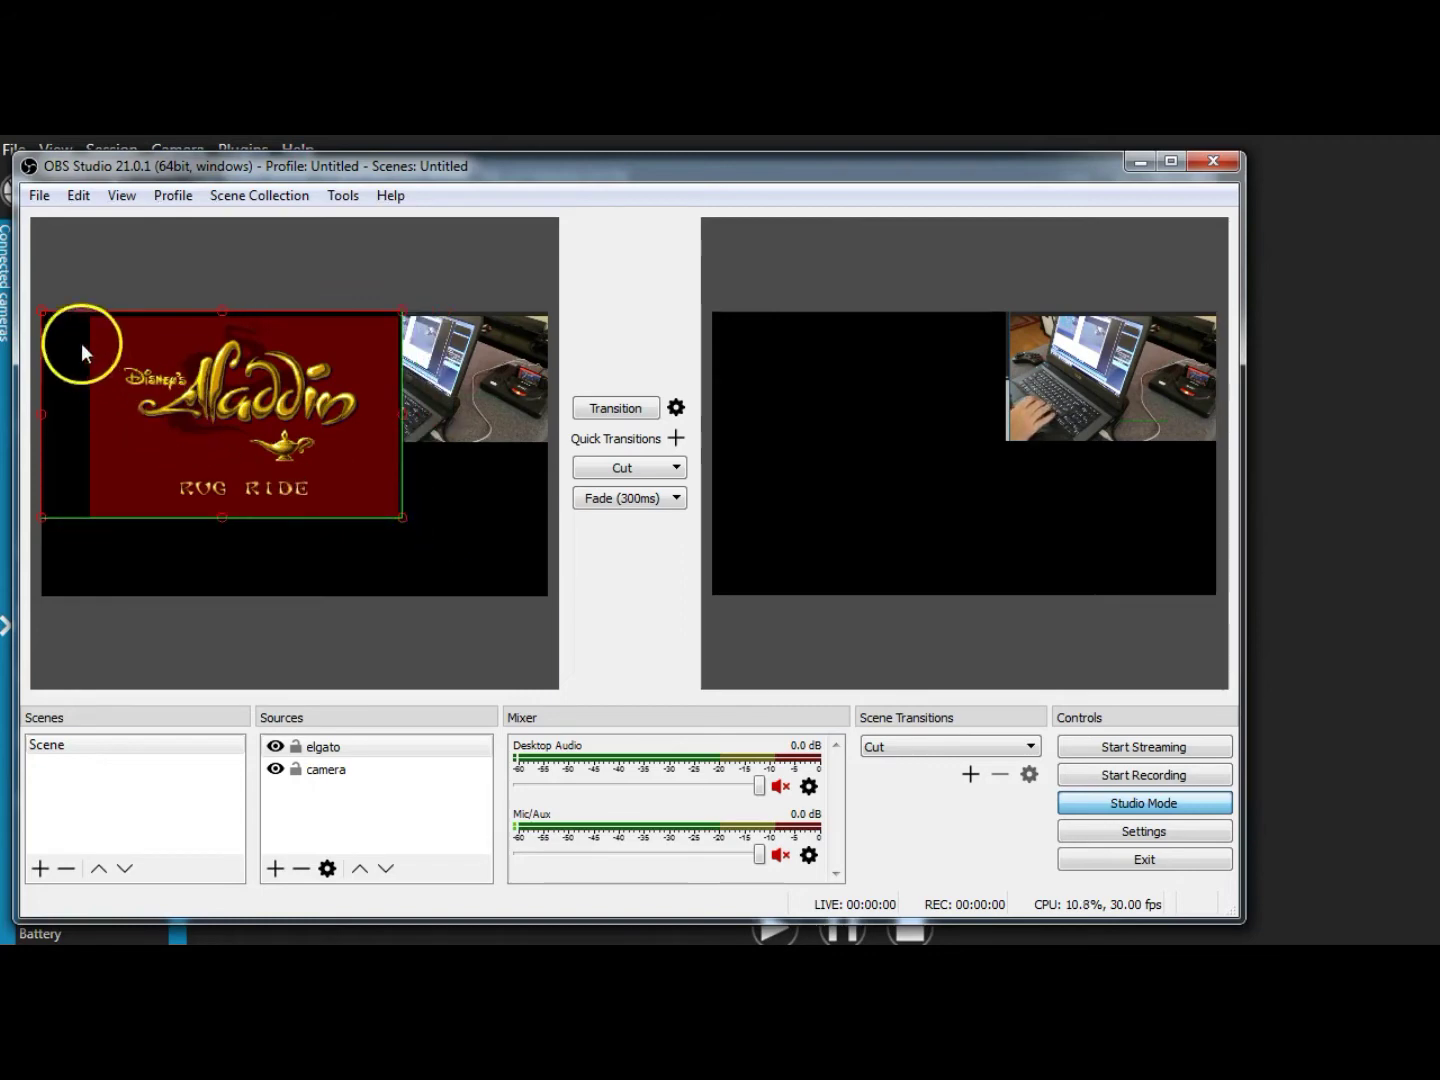
{"action": "key", "text": "alt"}
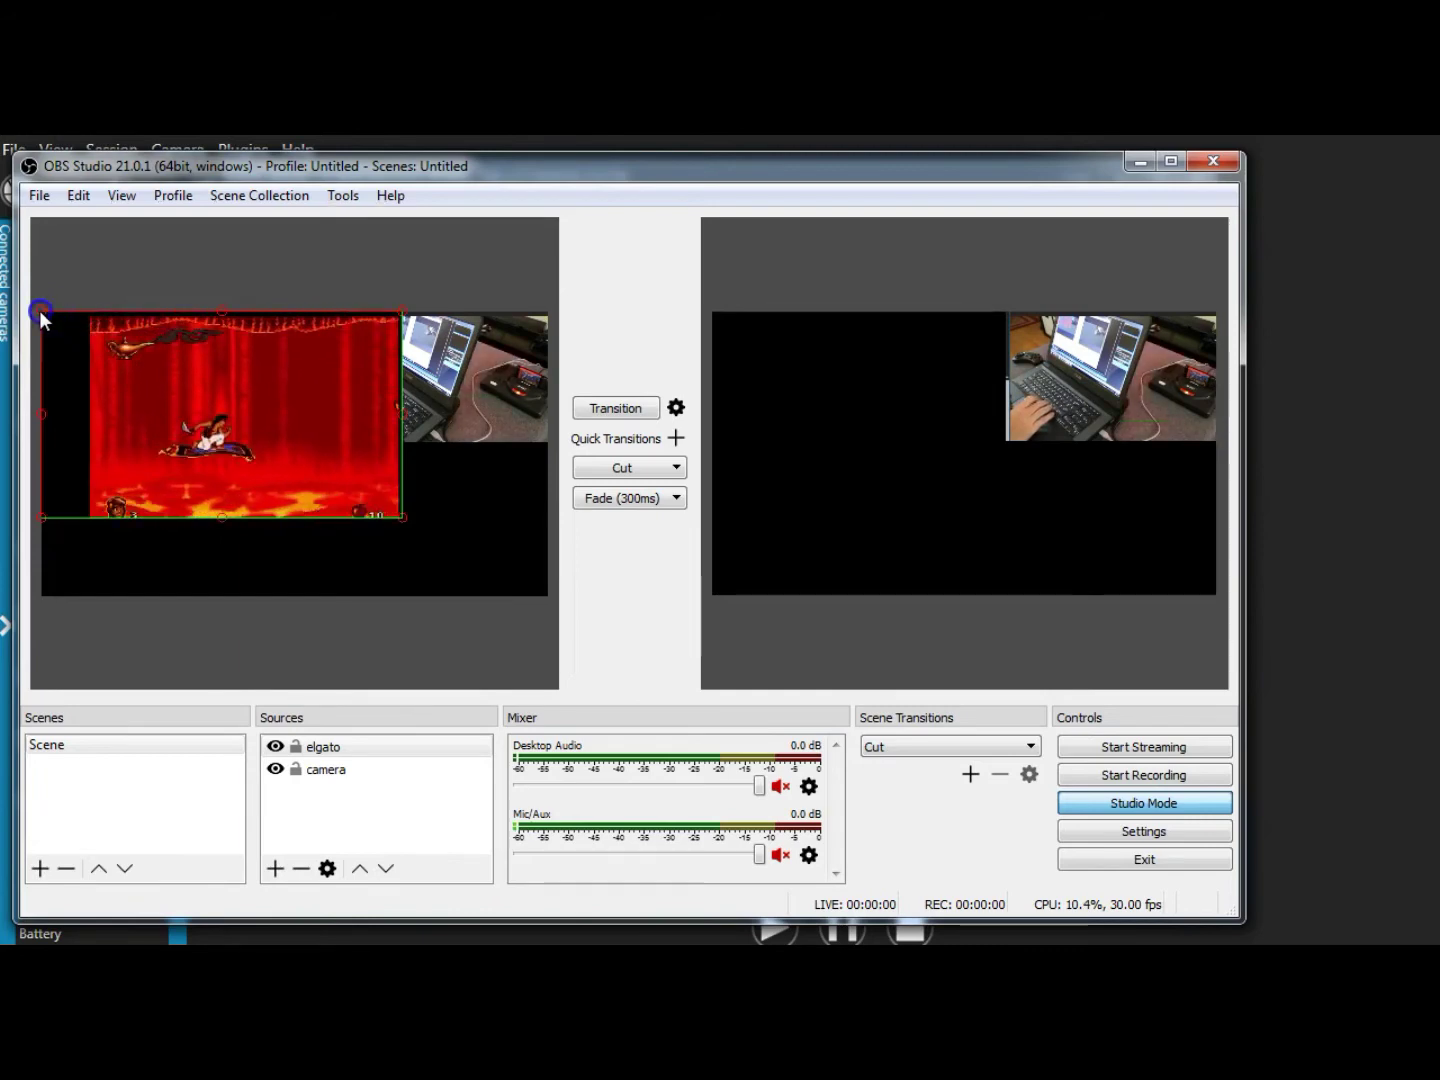
{"action": "left_click_drag", "start_coordinate": [58, 323], "coordinate": [130, 368]}
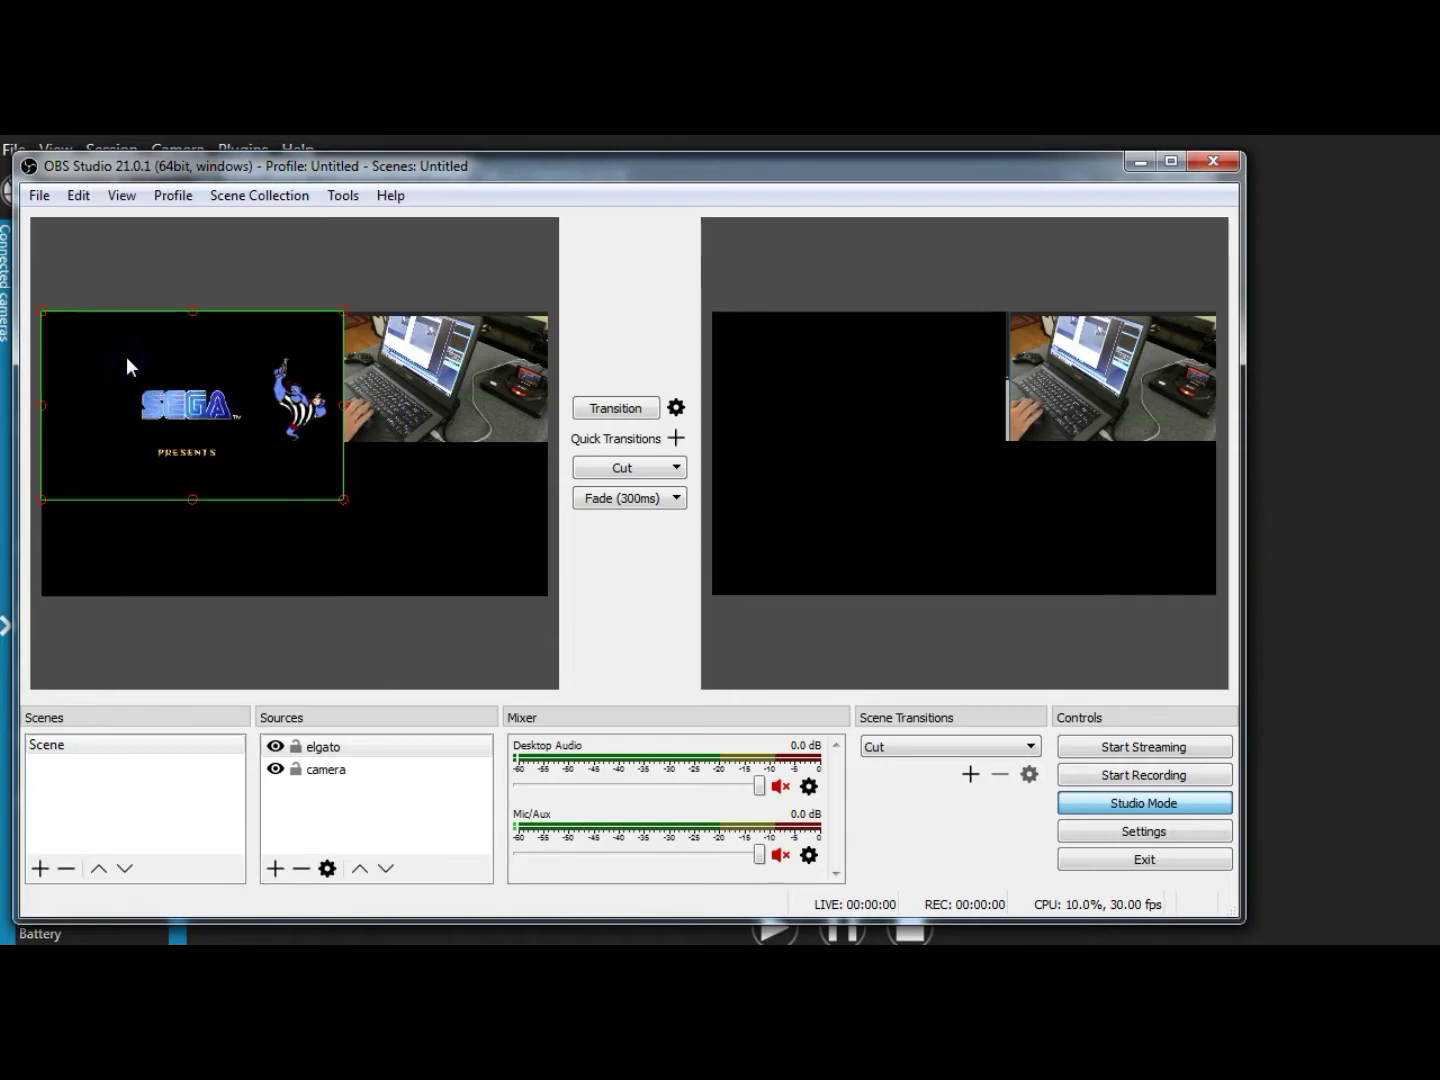
Transition the preview layout with the cropped elgato gameplay and the camera view to the program output.
{"action": "left_click", "coordinate": [589, 410]}
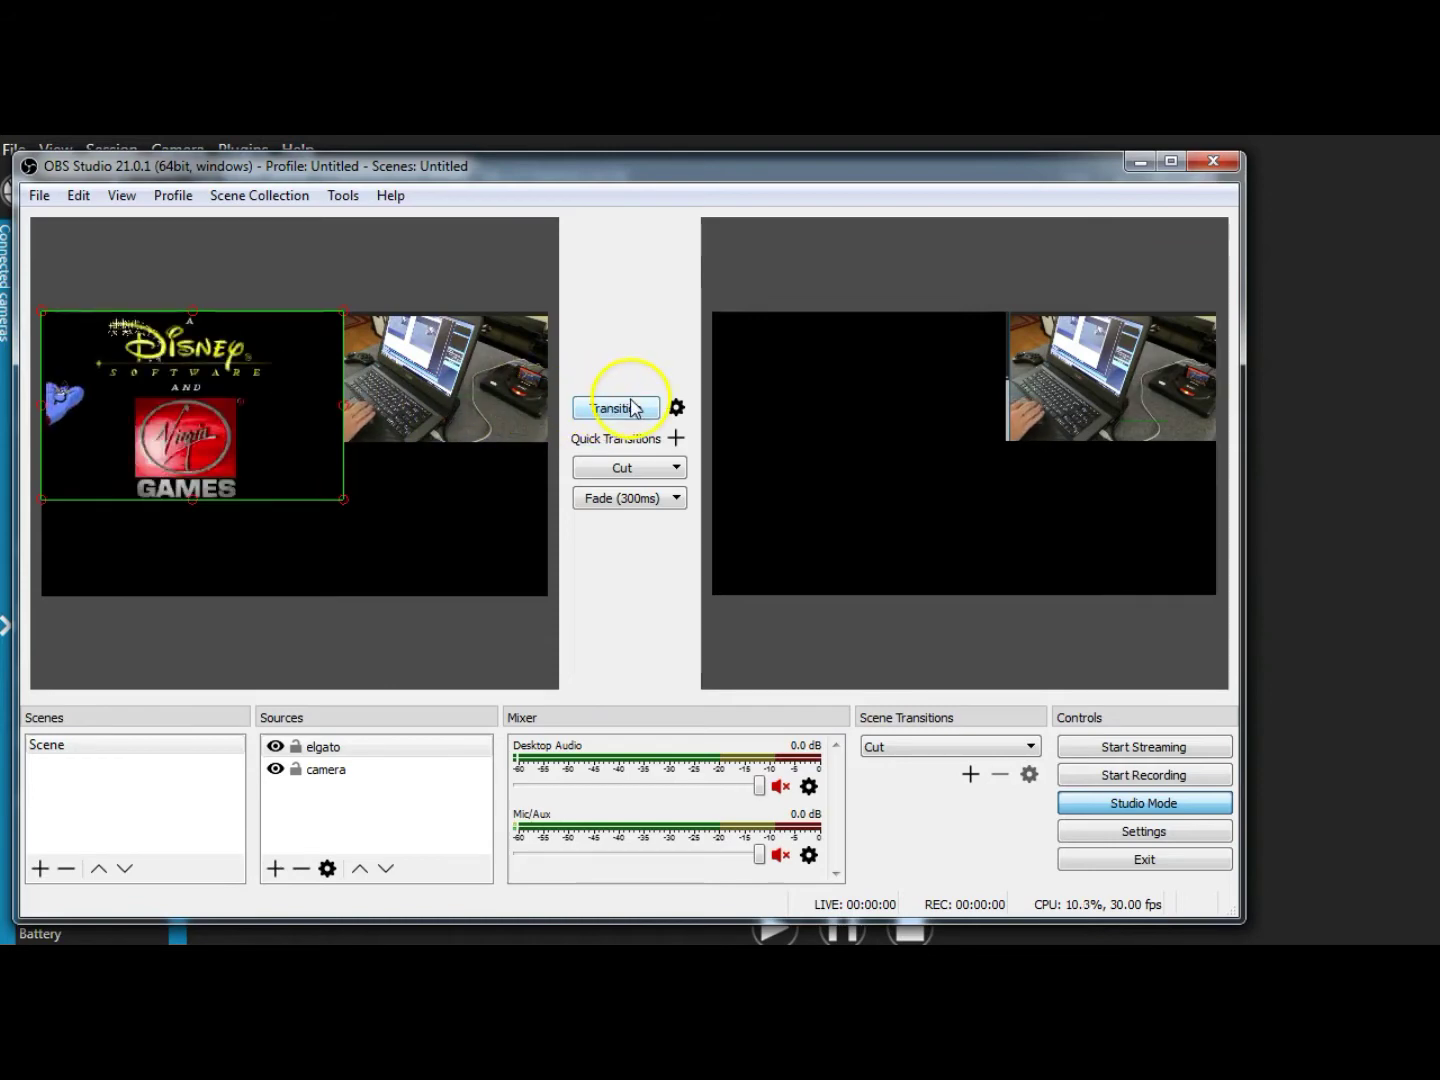
{"action": "left_click", "coordinate": [510, 408]}
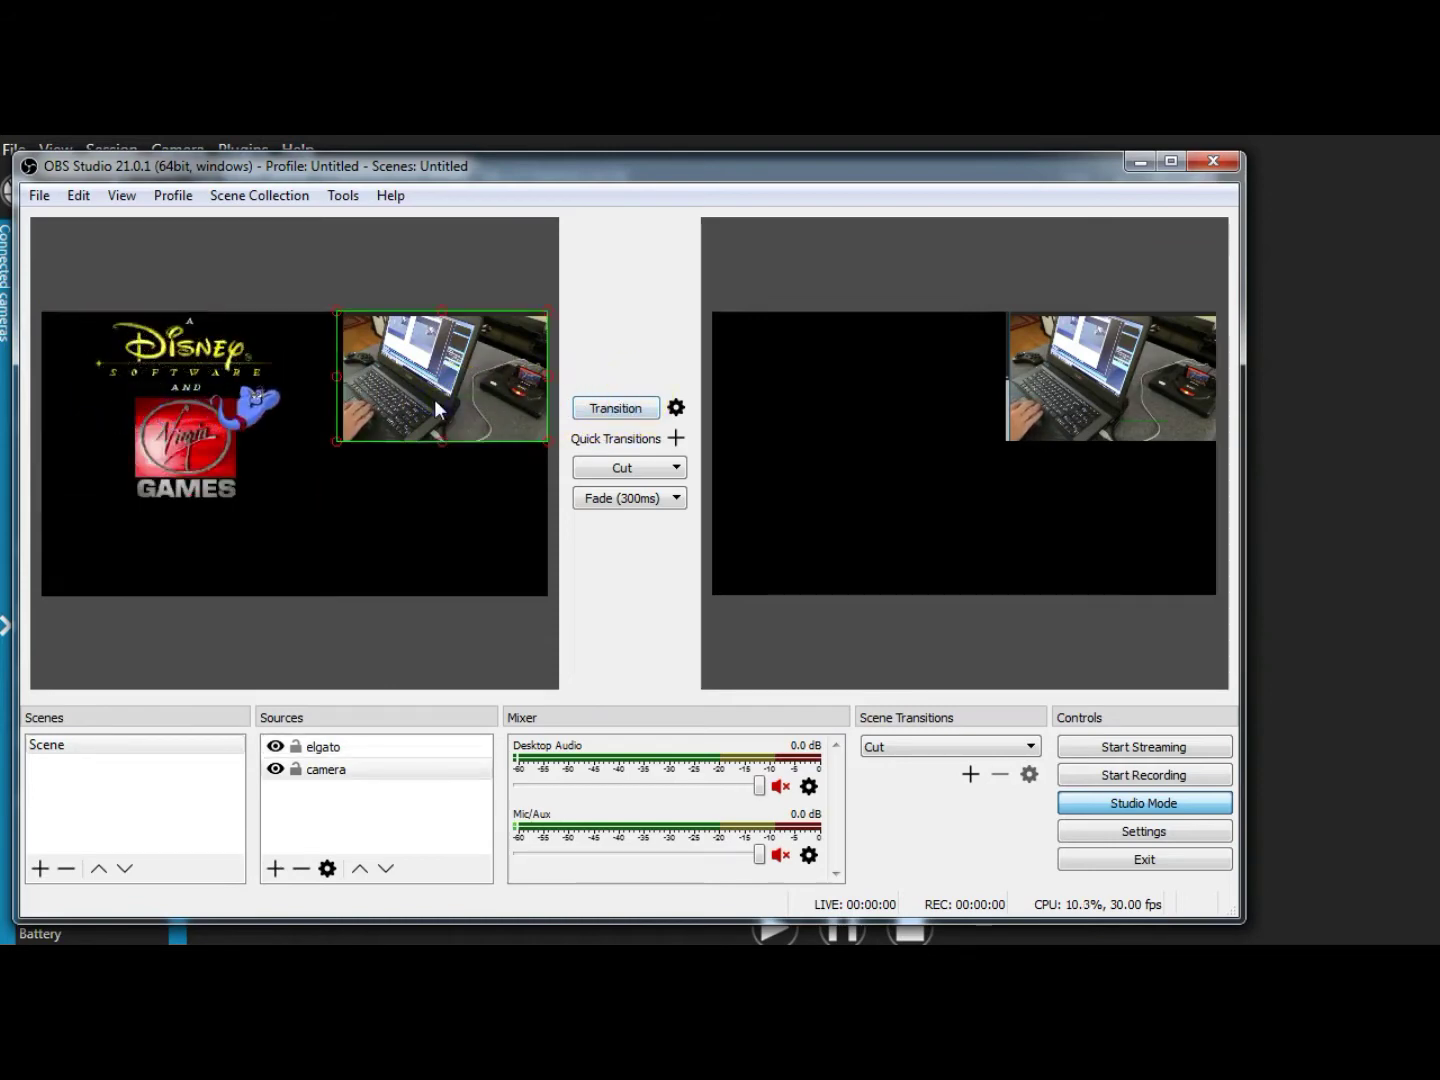
{"action": "left_click", "coordinate": [620, 410]}
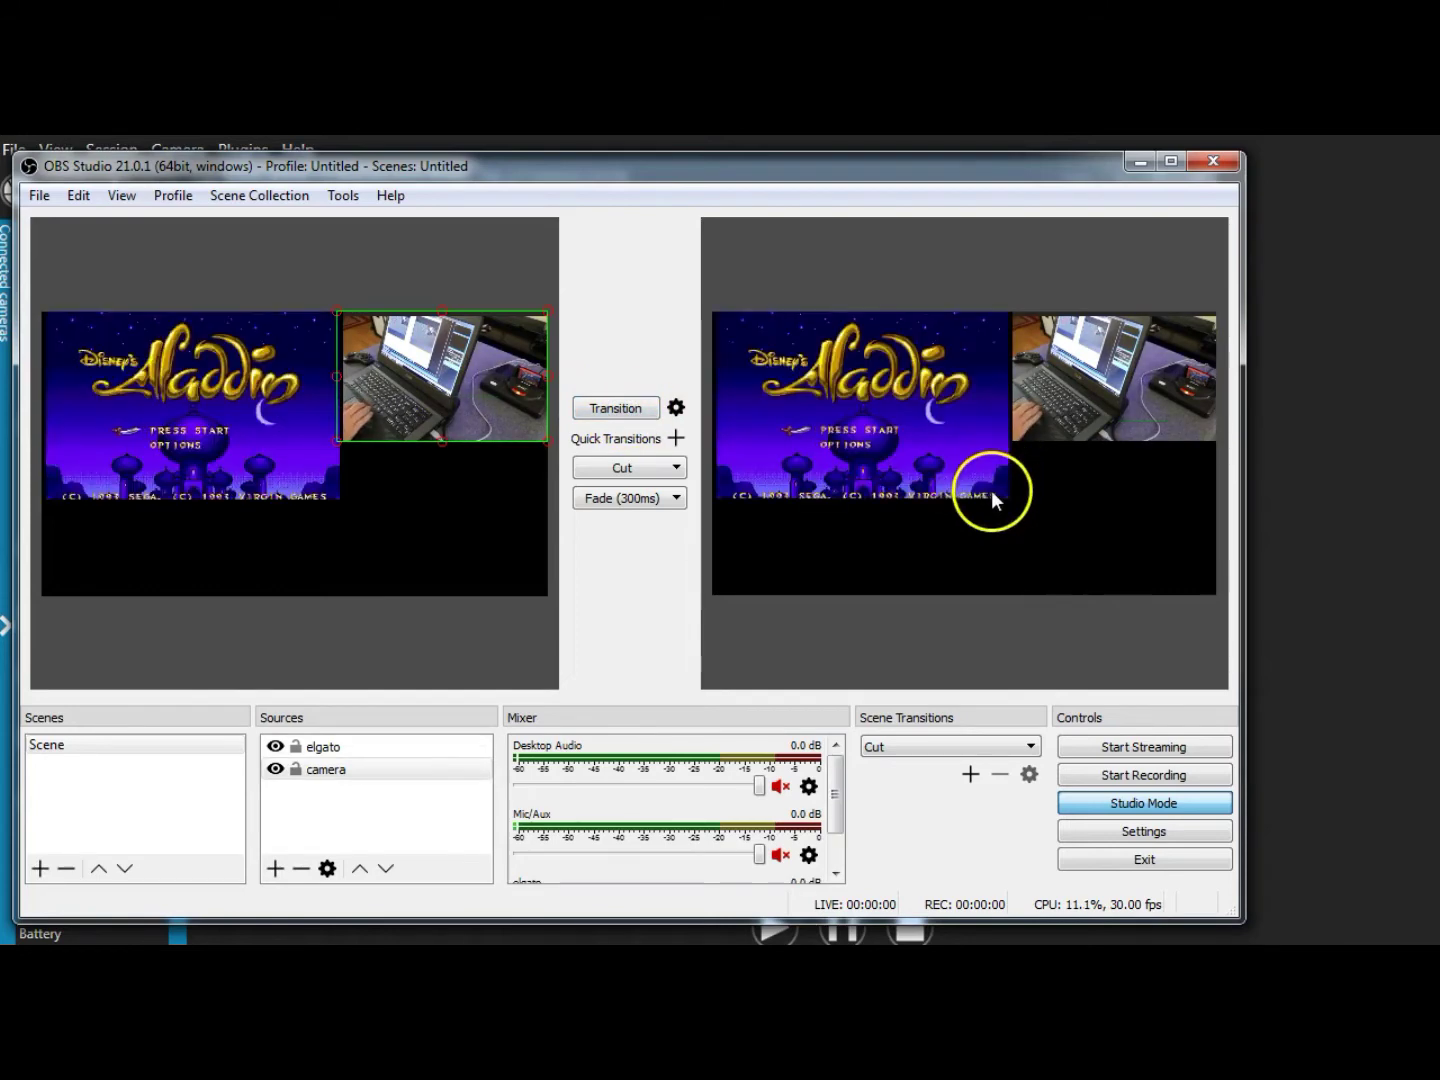
{"action": "left_click", "coordinate": [248, 427]}
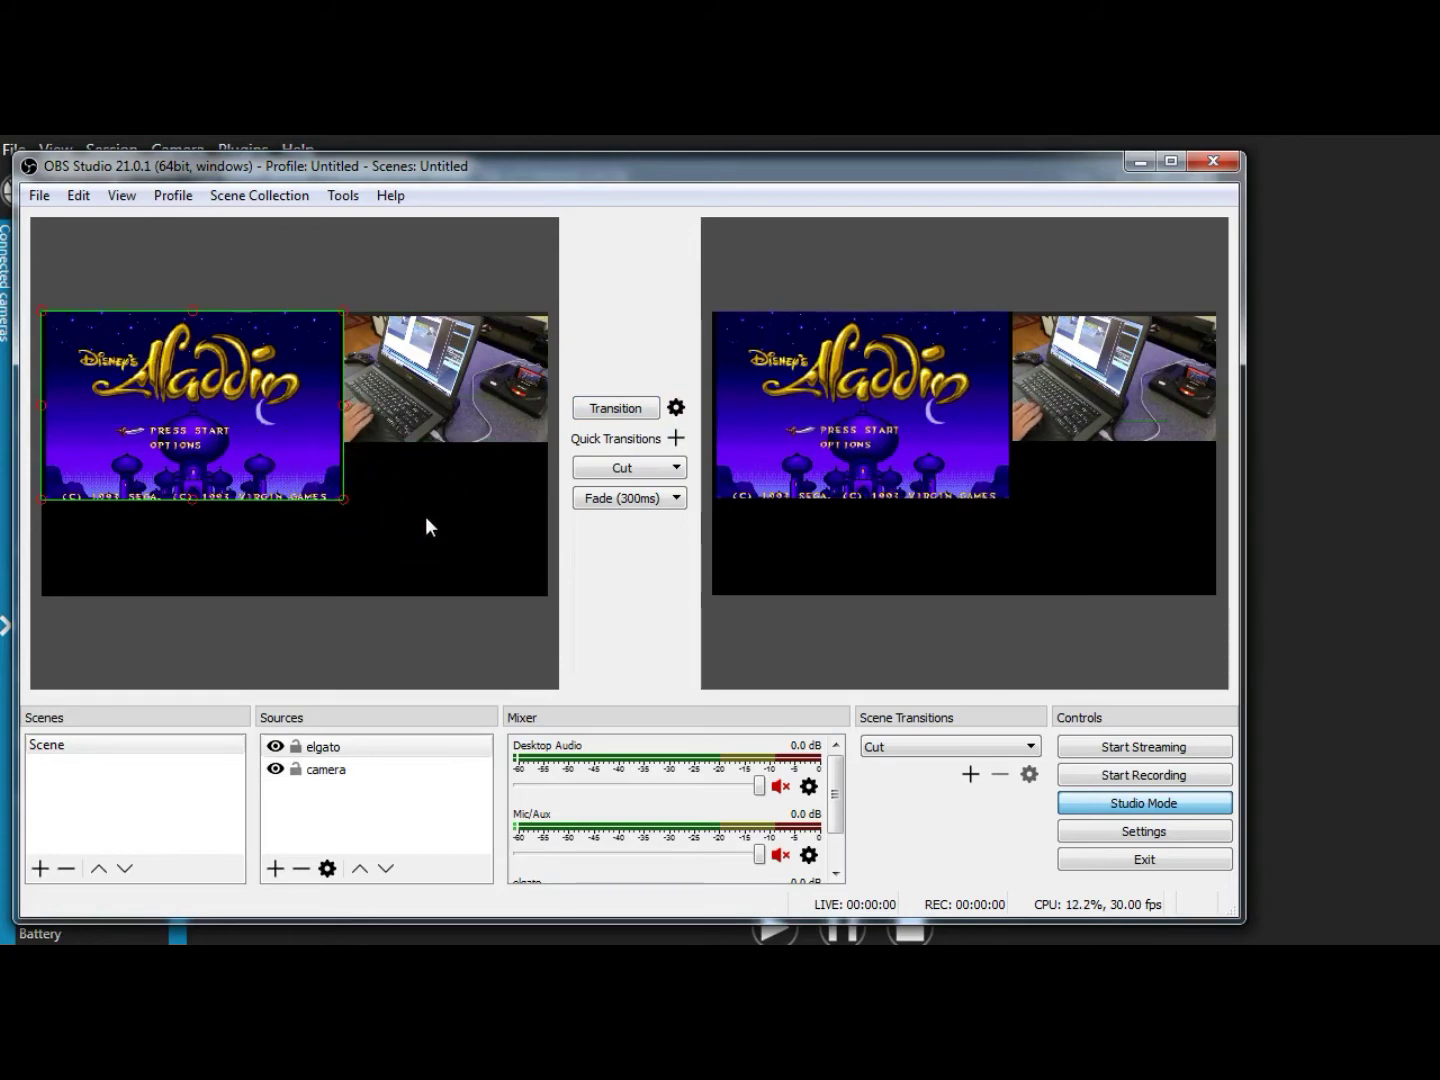
{"action": "left_click", "coordinate": [360, 600]}
Add a new Image source named "Genesis logo" to the scene.
{"action": "left_click", "coordinate": [277, 867]}
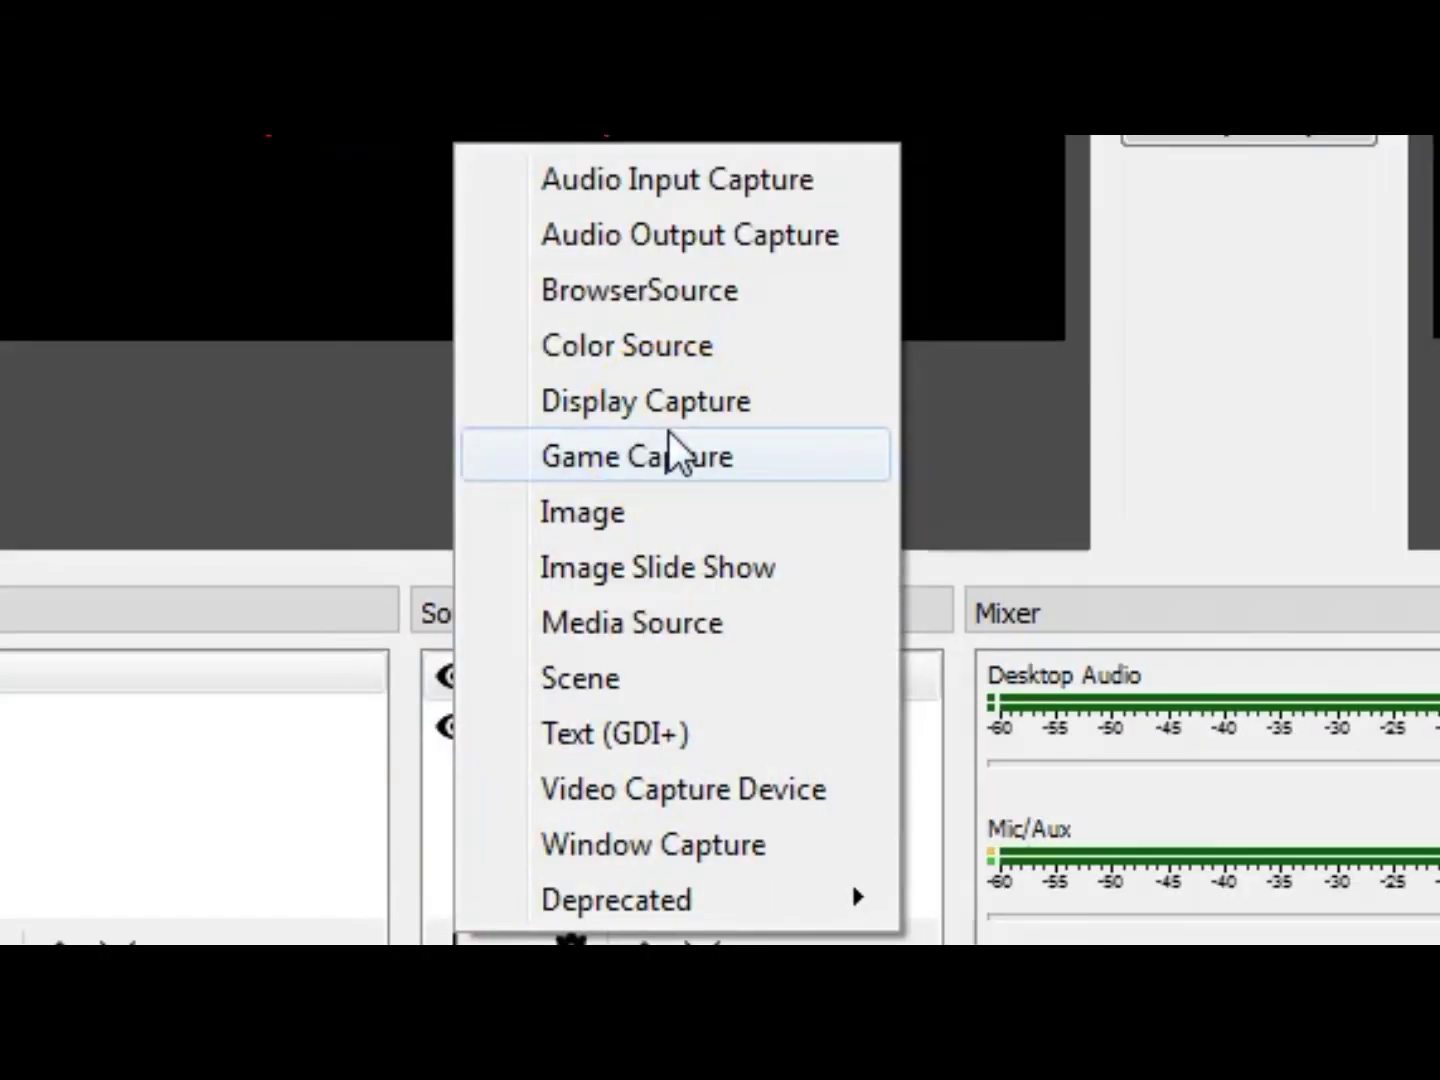
{"action": "left_click", "coordinate": [651, 510]}
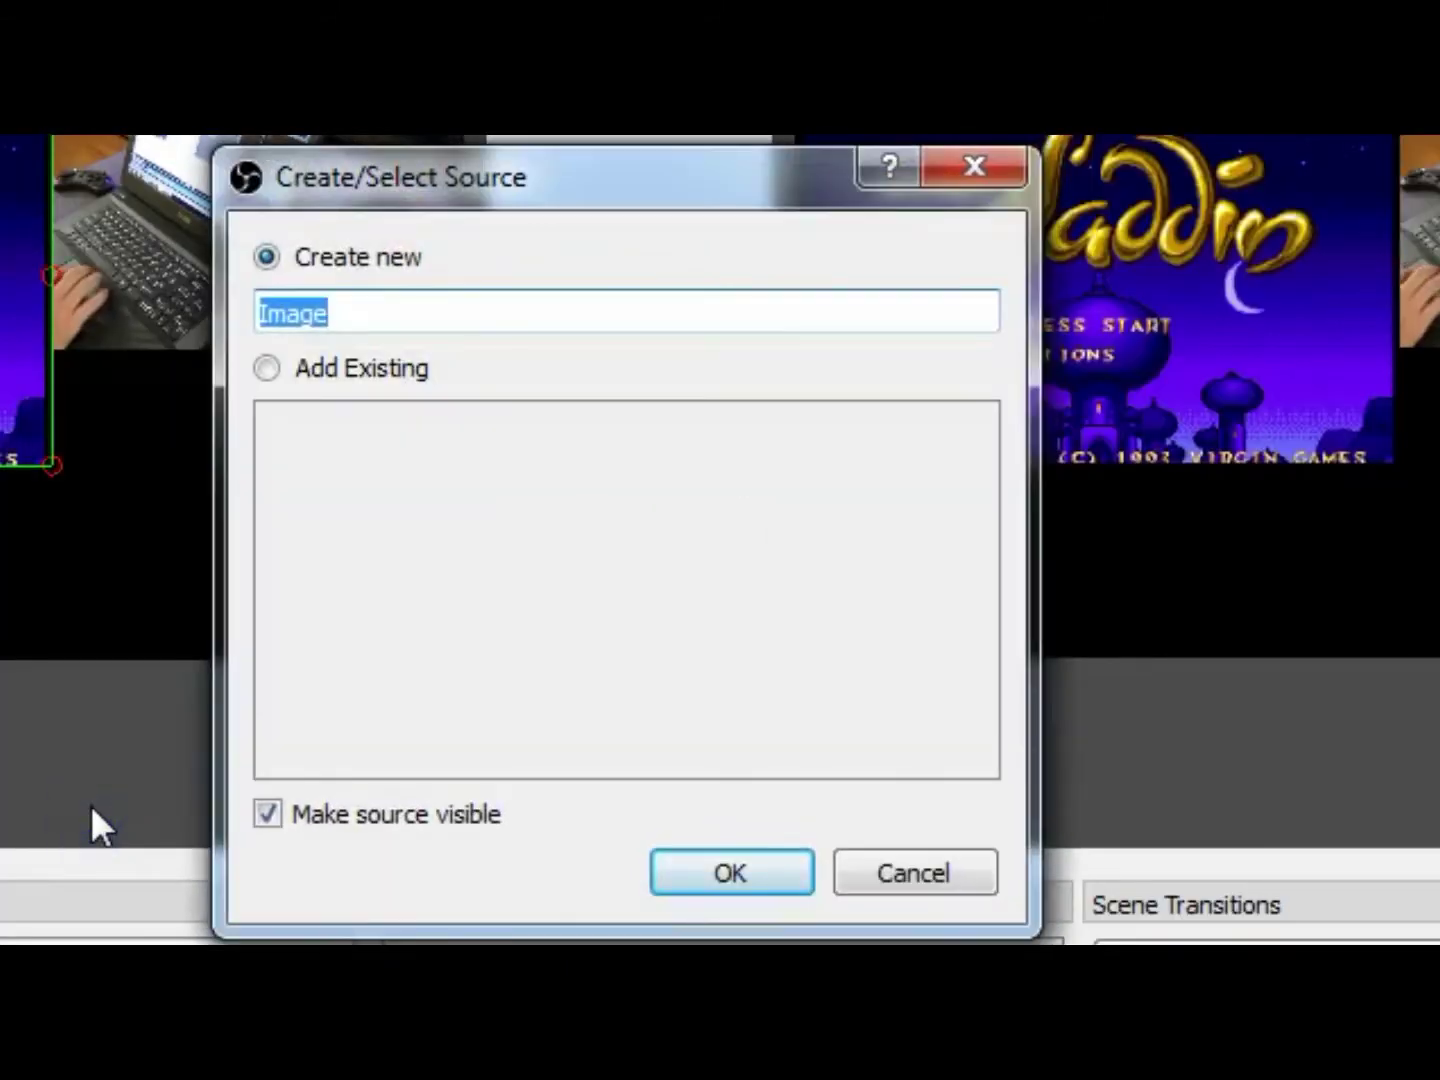
{"action": "type", "text": "stee"}
{"action": "key", "text": "BackSpace"}
{"action": "key", "text": "BackSpace"}
{"action": "key", "text": "BackSpace"}
{"action": "key", "text": "BackSpace"}
{"action": "type", "text": "Genesis logo"}
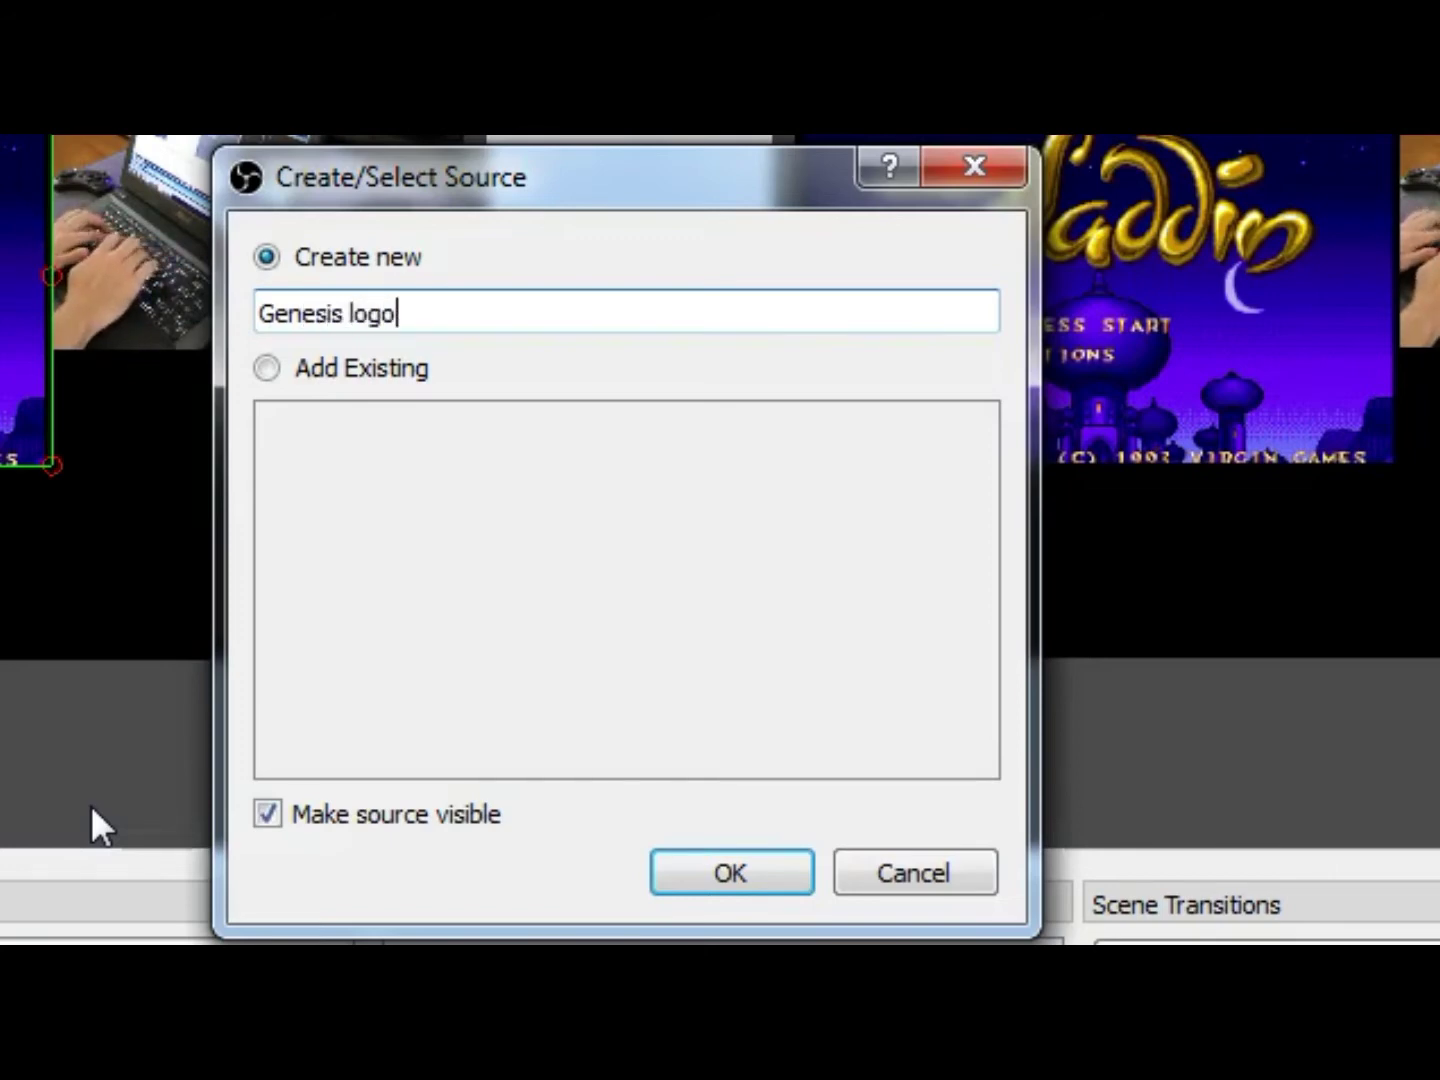
{"action": "left_click", "coordinate": [685, 862]}
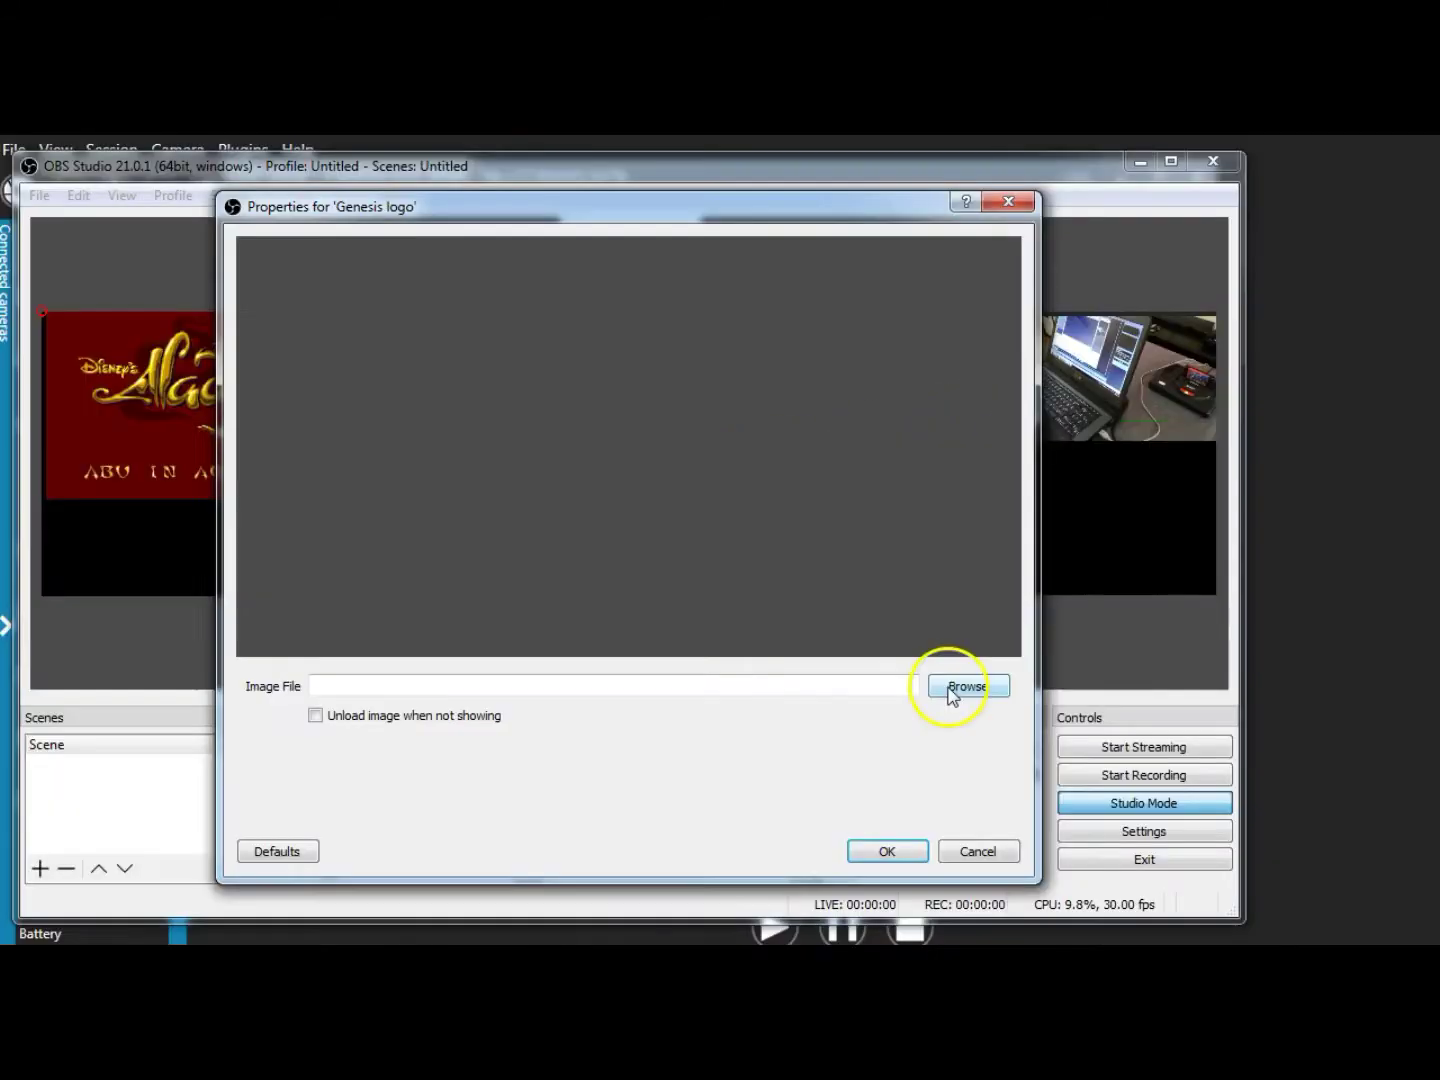
Load genesis.png from the Desktop as the Genesis logo's image file and accept the source's properties.
{"action": "left_click", "coordinate": [951, 690]}
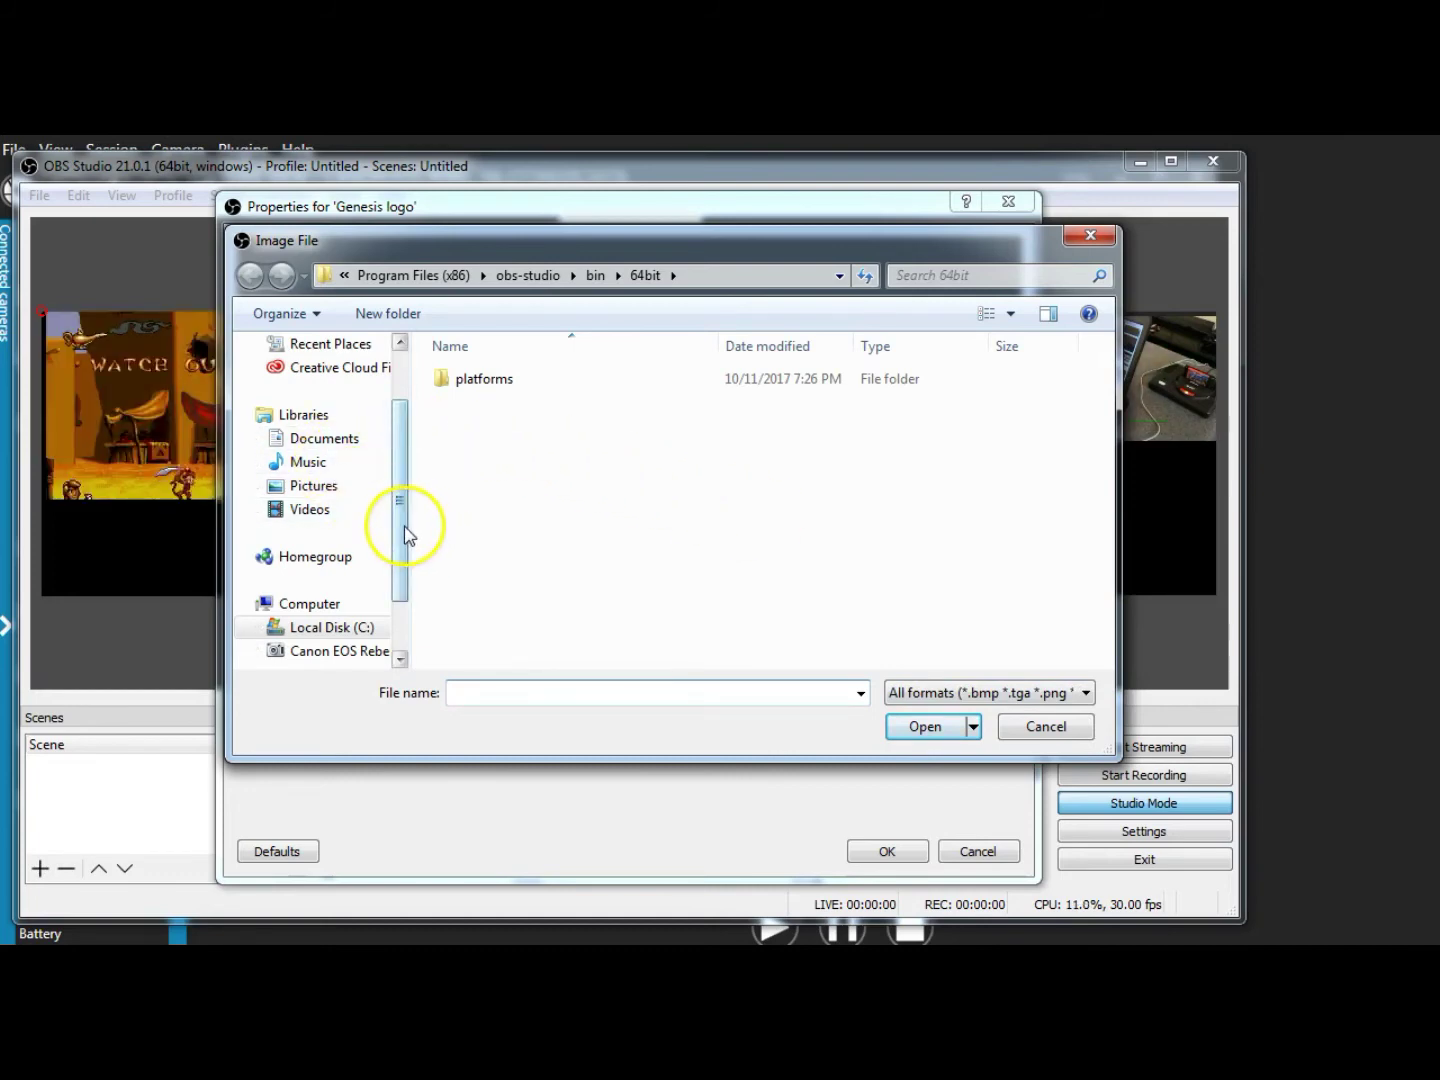
{"action": "left_click_drag", "start_coordinate": [403, 531], "coordinate": [405, 331]}
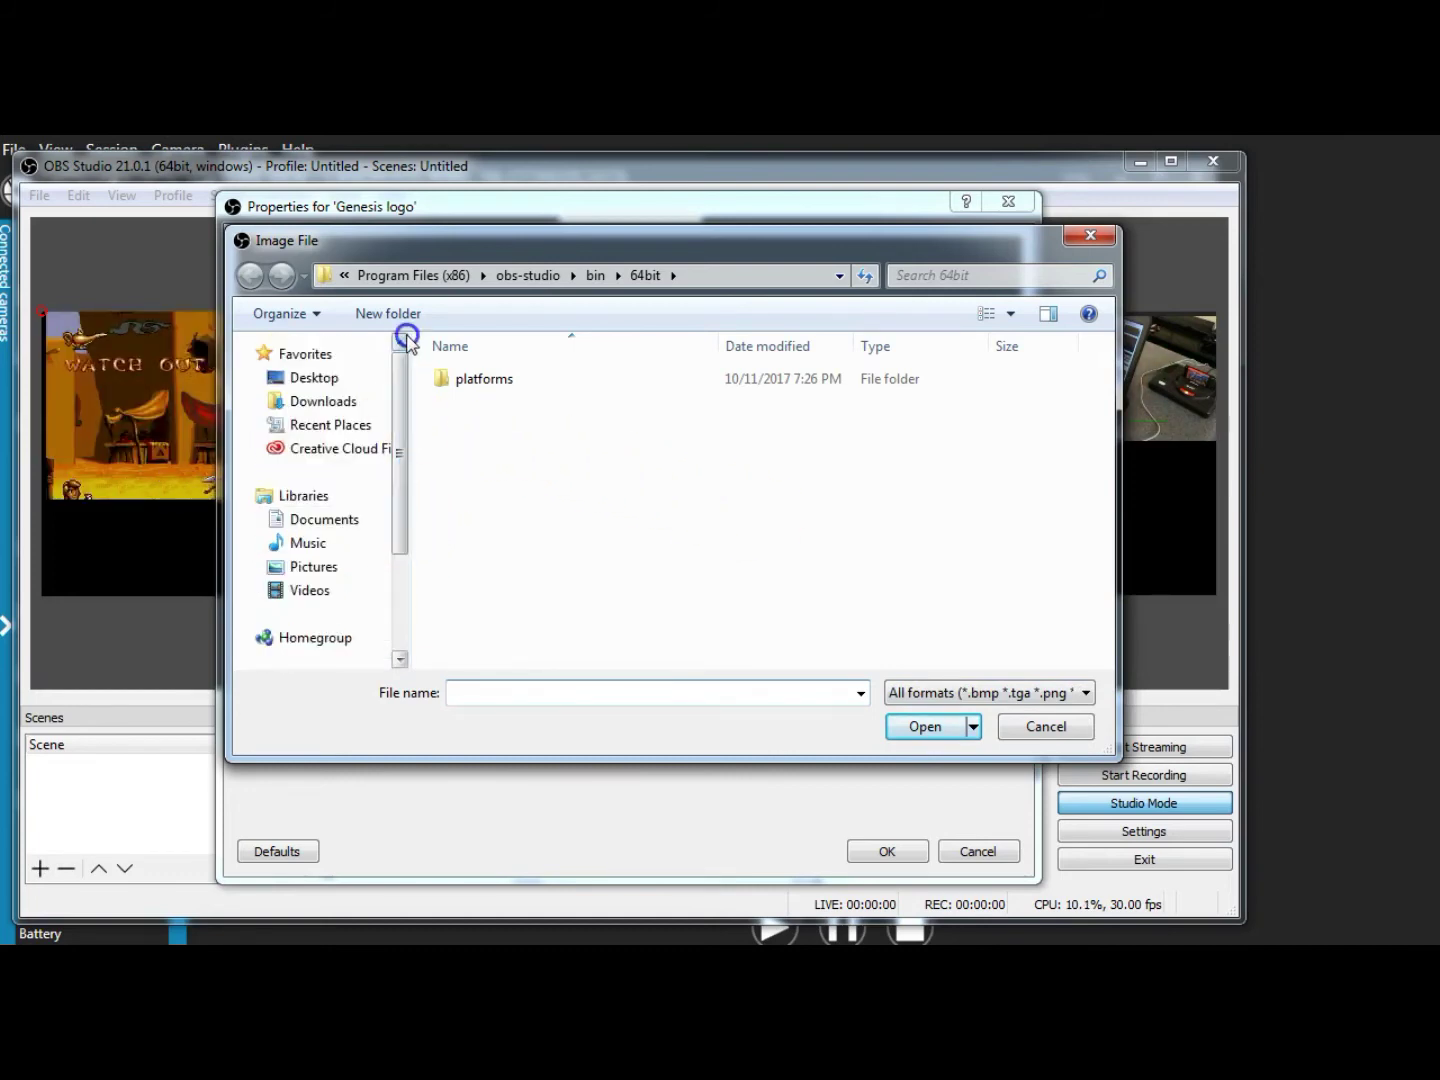
{"action": "left_click", "coordinate": [329, 389]}
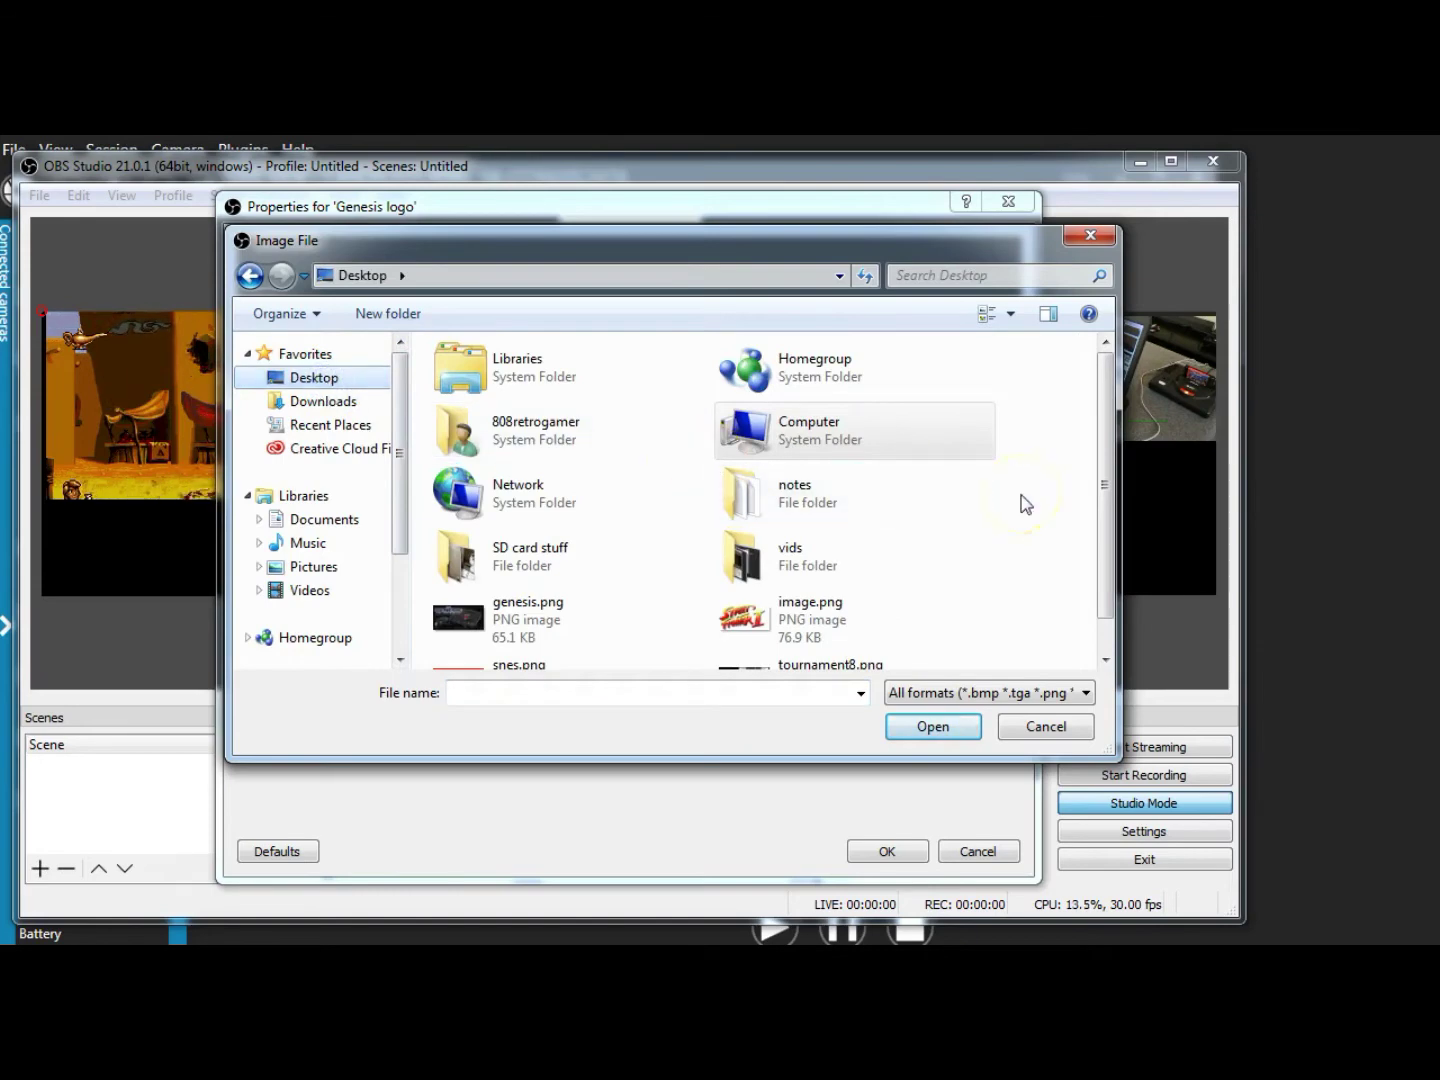
{"action": "left_click", "coordinate": [526, 612]}
{"action": "left_click", "coordinate": [932, 734]}
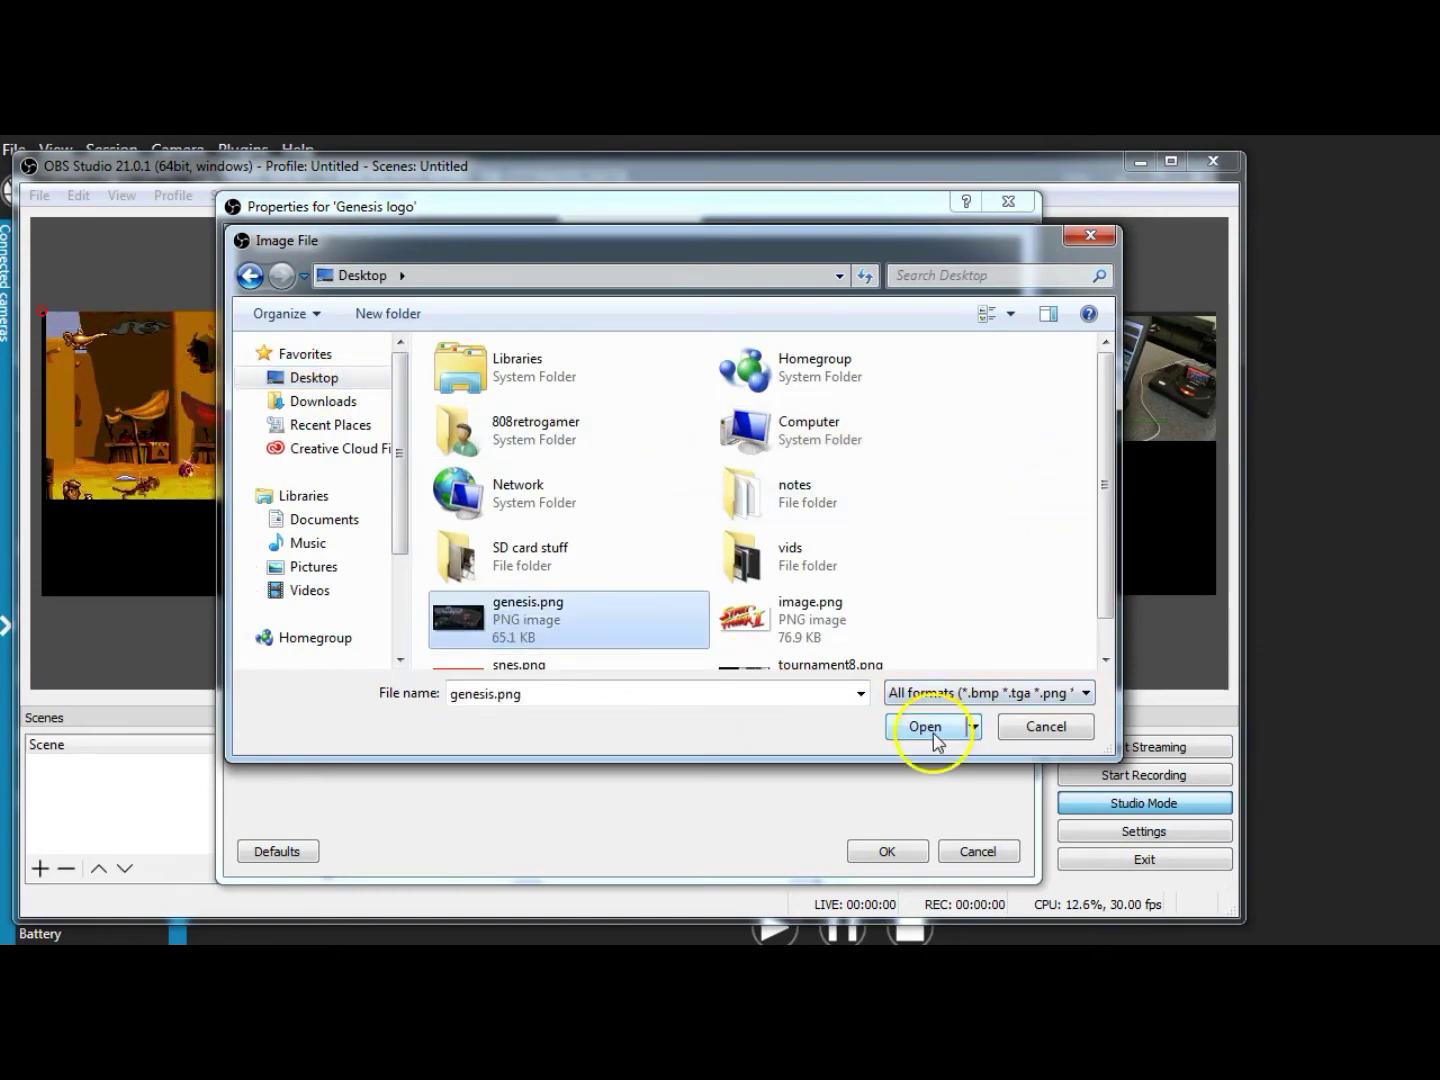
{"action": "left_click", "coordinate": [887, 850]}
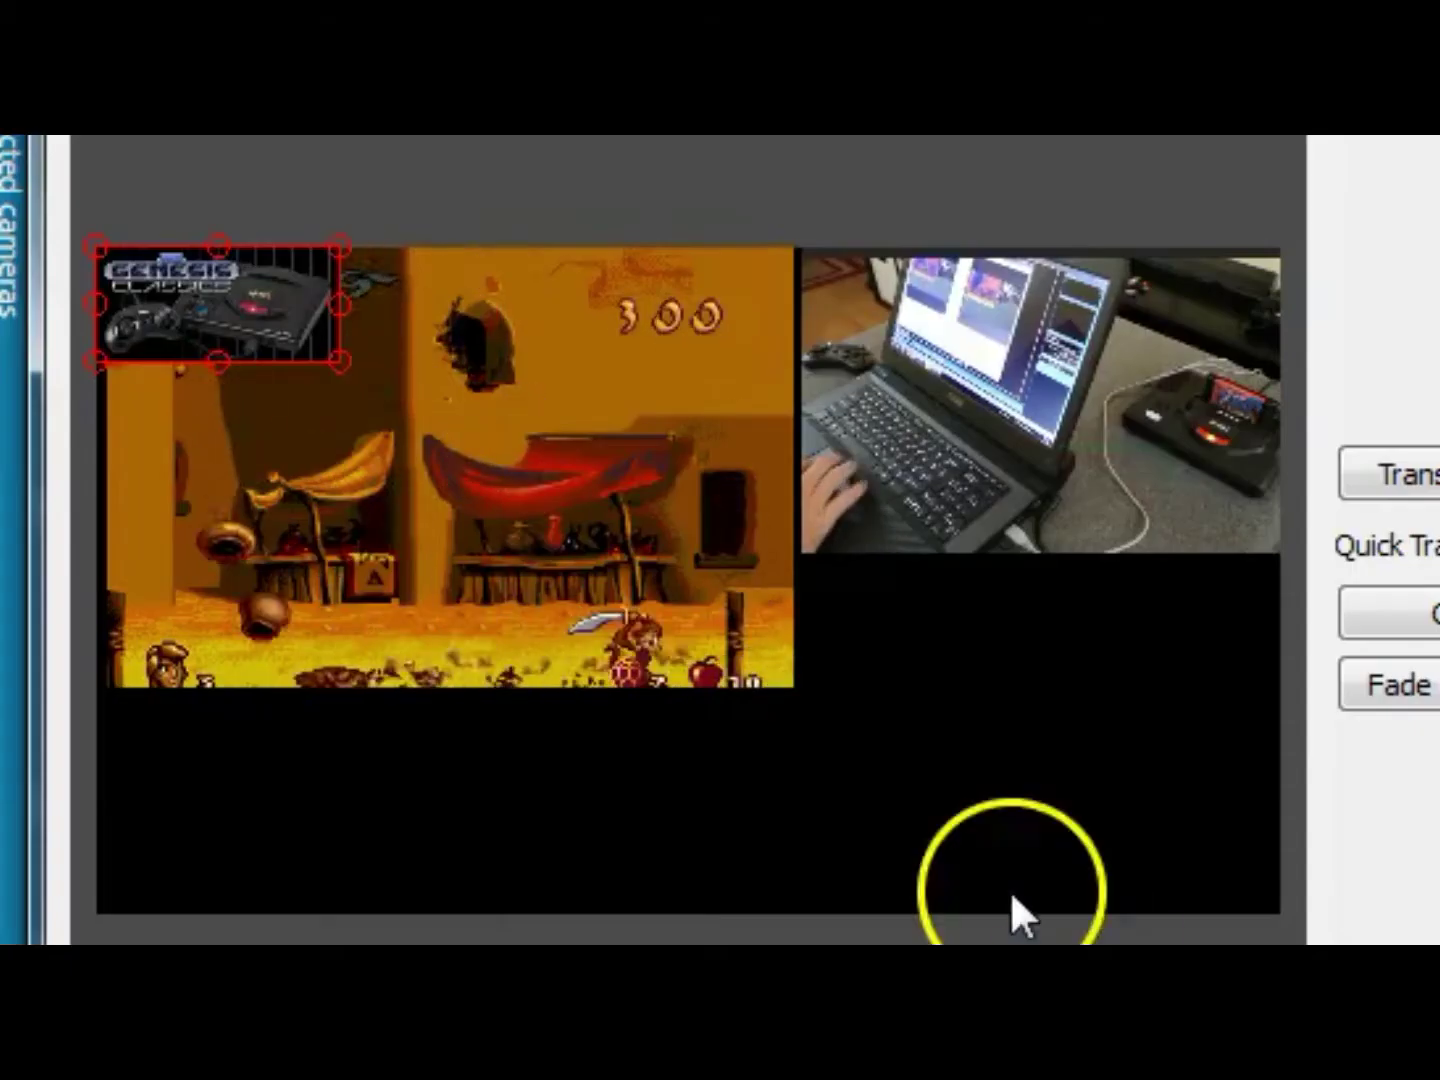
Place and enlarge the Genesis logo directly below the camera view, and transition the updated layout to the program output.
{"action": "left_click_drag", "start_coordinate": [254, 307], "coordinate": [952, 625]}
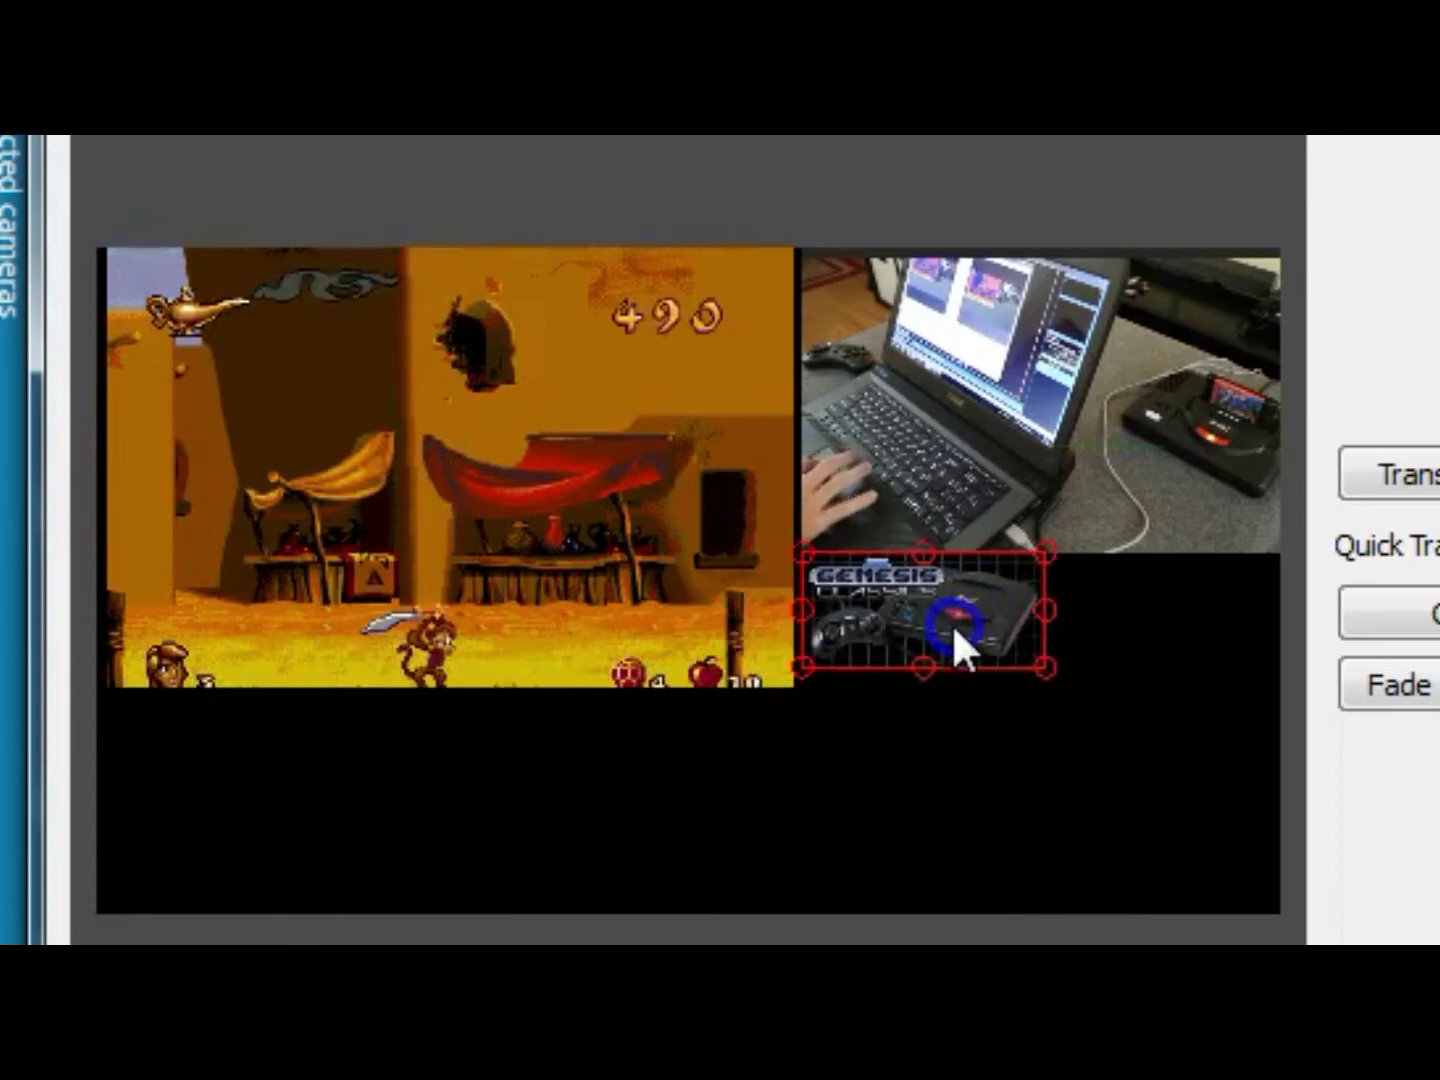
{"action": "left_click_drag", "start_coordinate": [1050, 626], "coordinate": [1133, 763]}
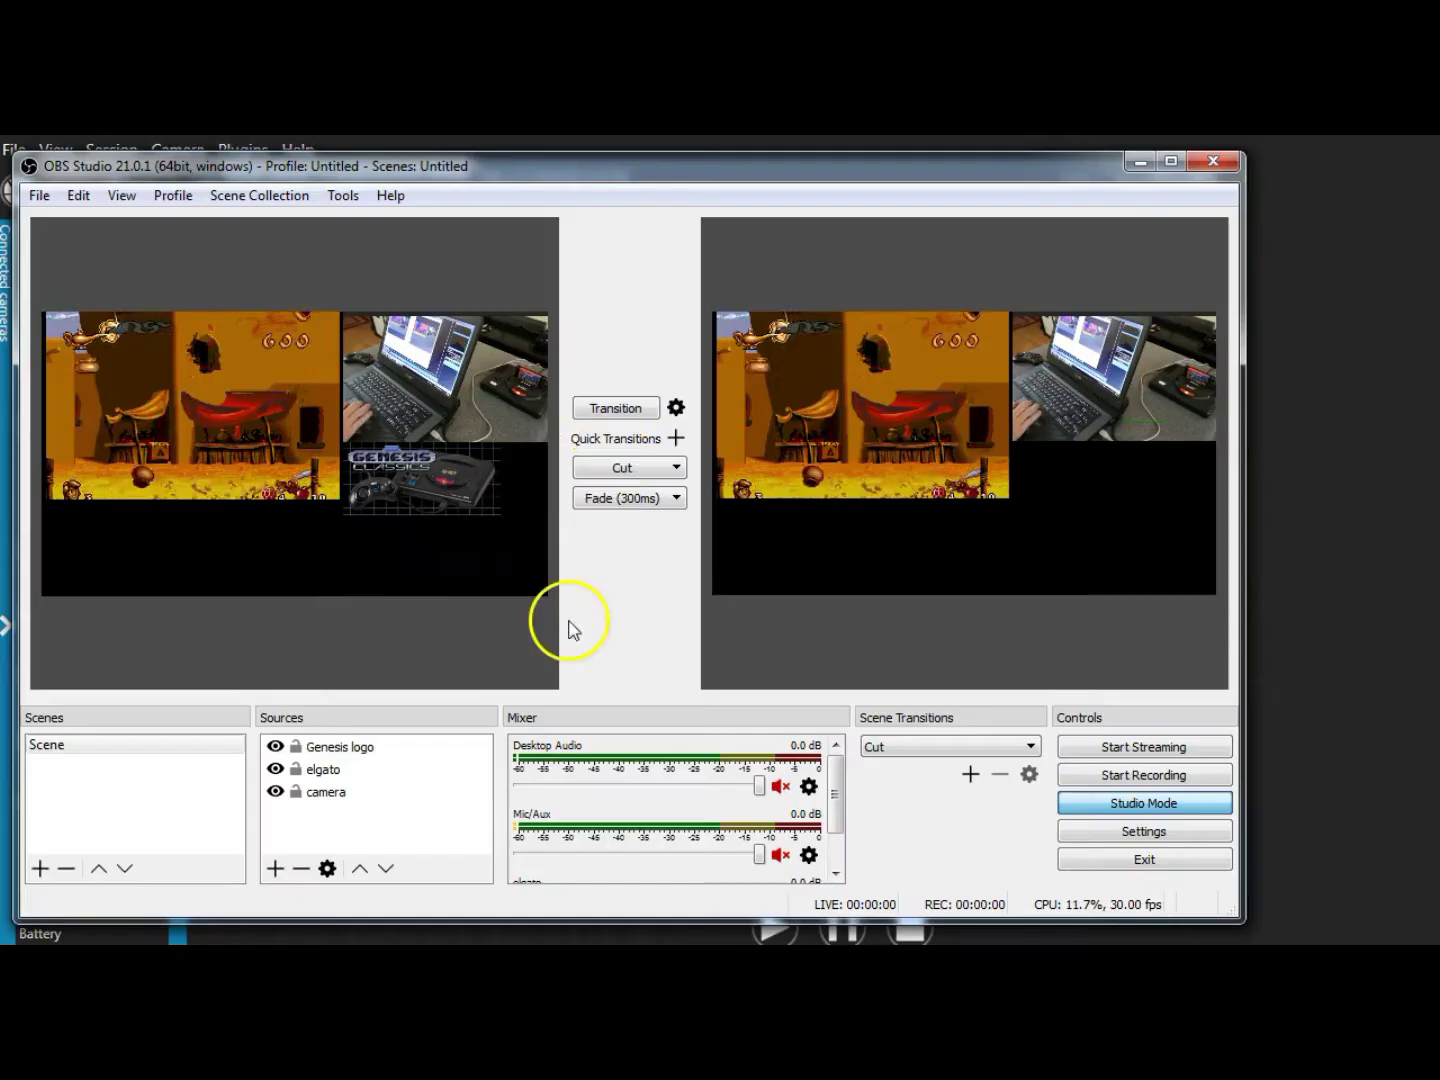
{"action": "left_click", "coordinate": [617, 409]}
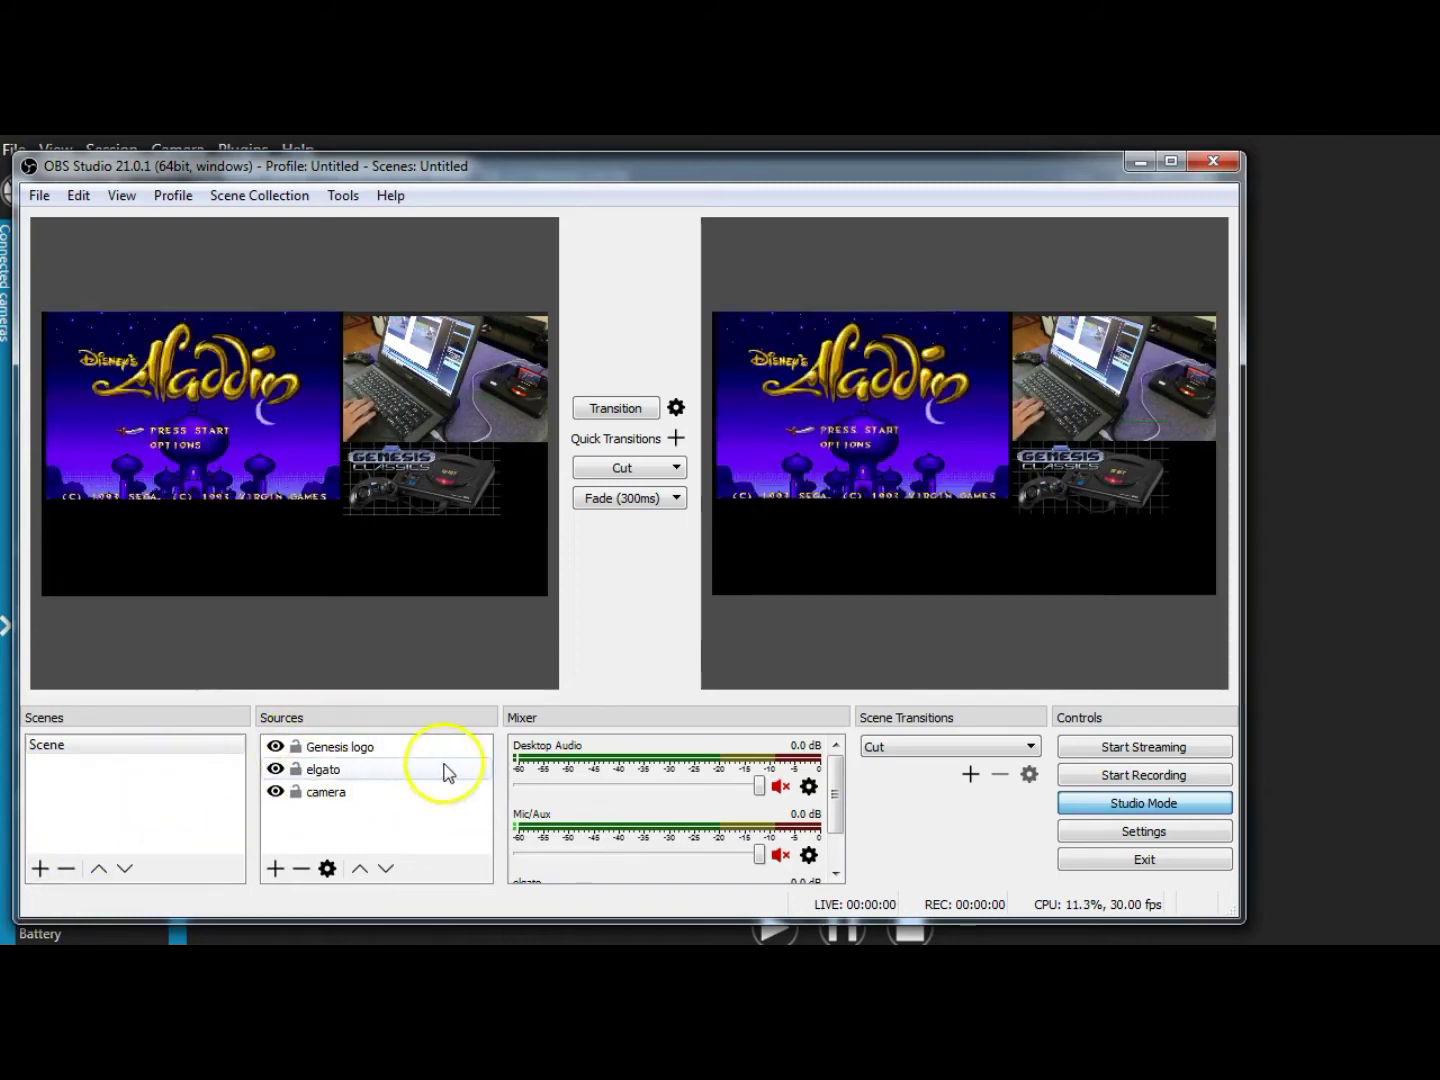
Examine the elgato channel's audio level and mute state in the mixer alongside the Mic/Aux channel.
{"action": "left_click_drag", "start_coordinate": [836, 793], "coordinate": [837, 824]}
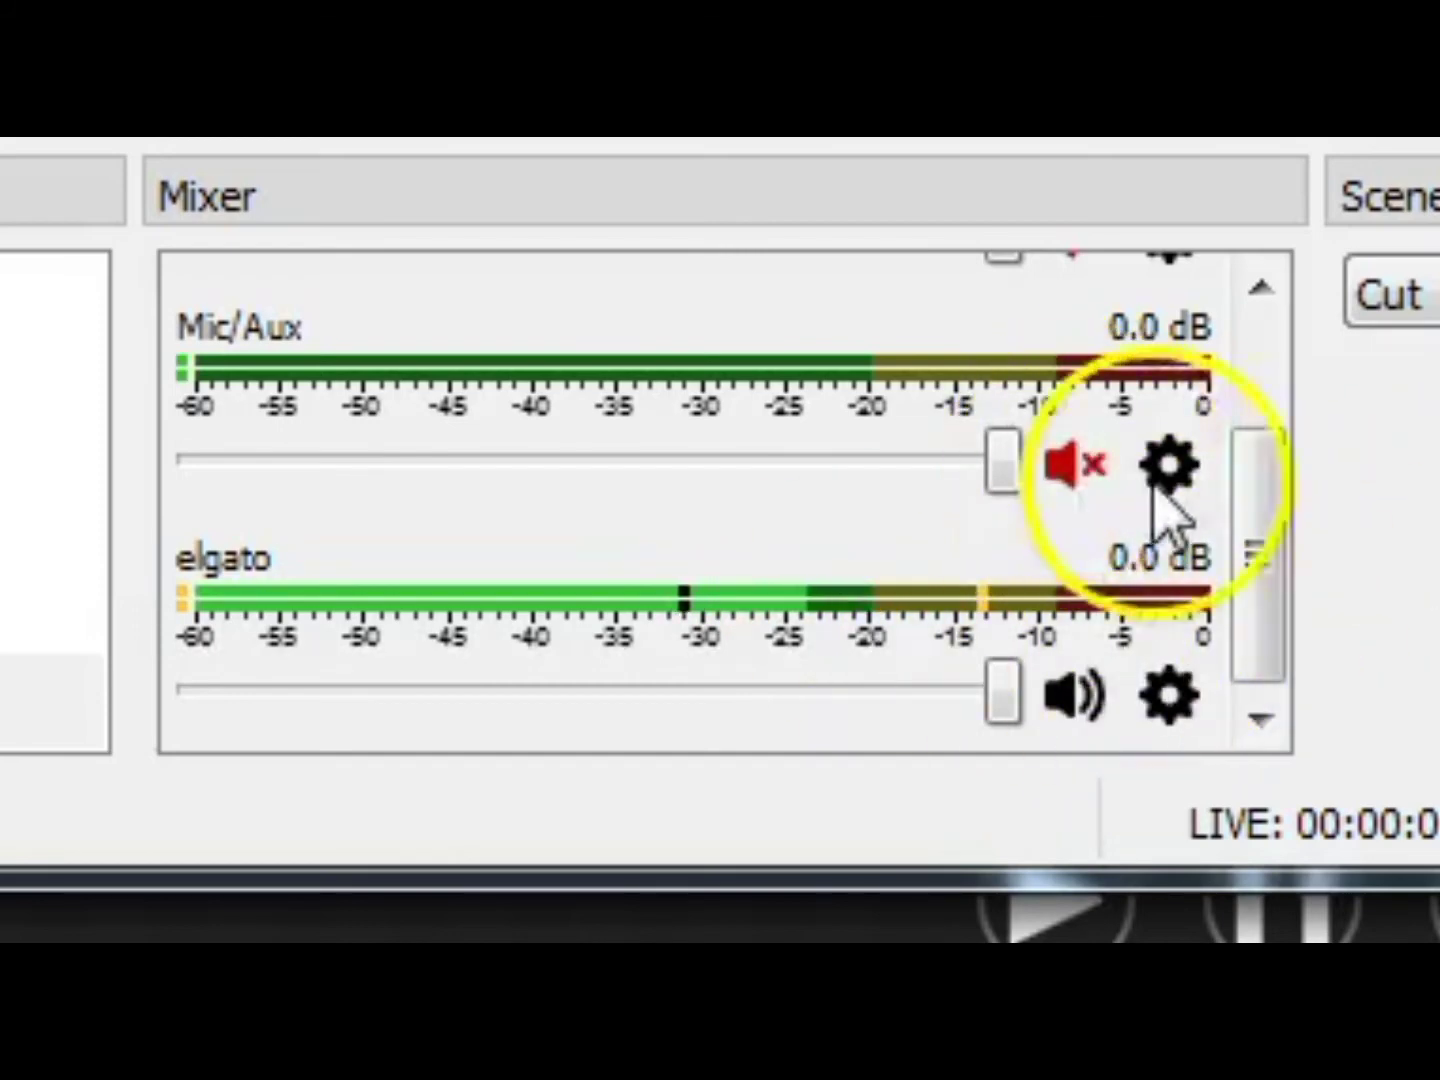
{"action": "left_click_drag", "start_coordinate": [1258, 575], "coordinate": [1262, 555]}
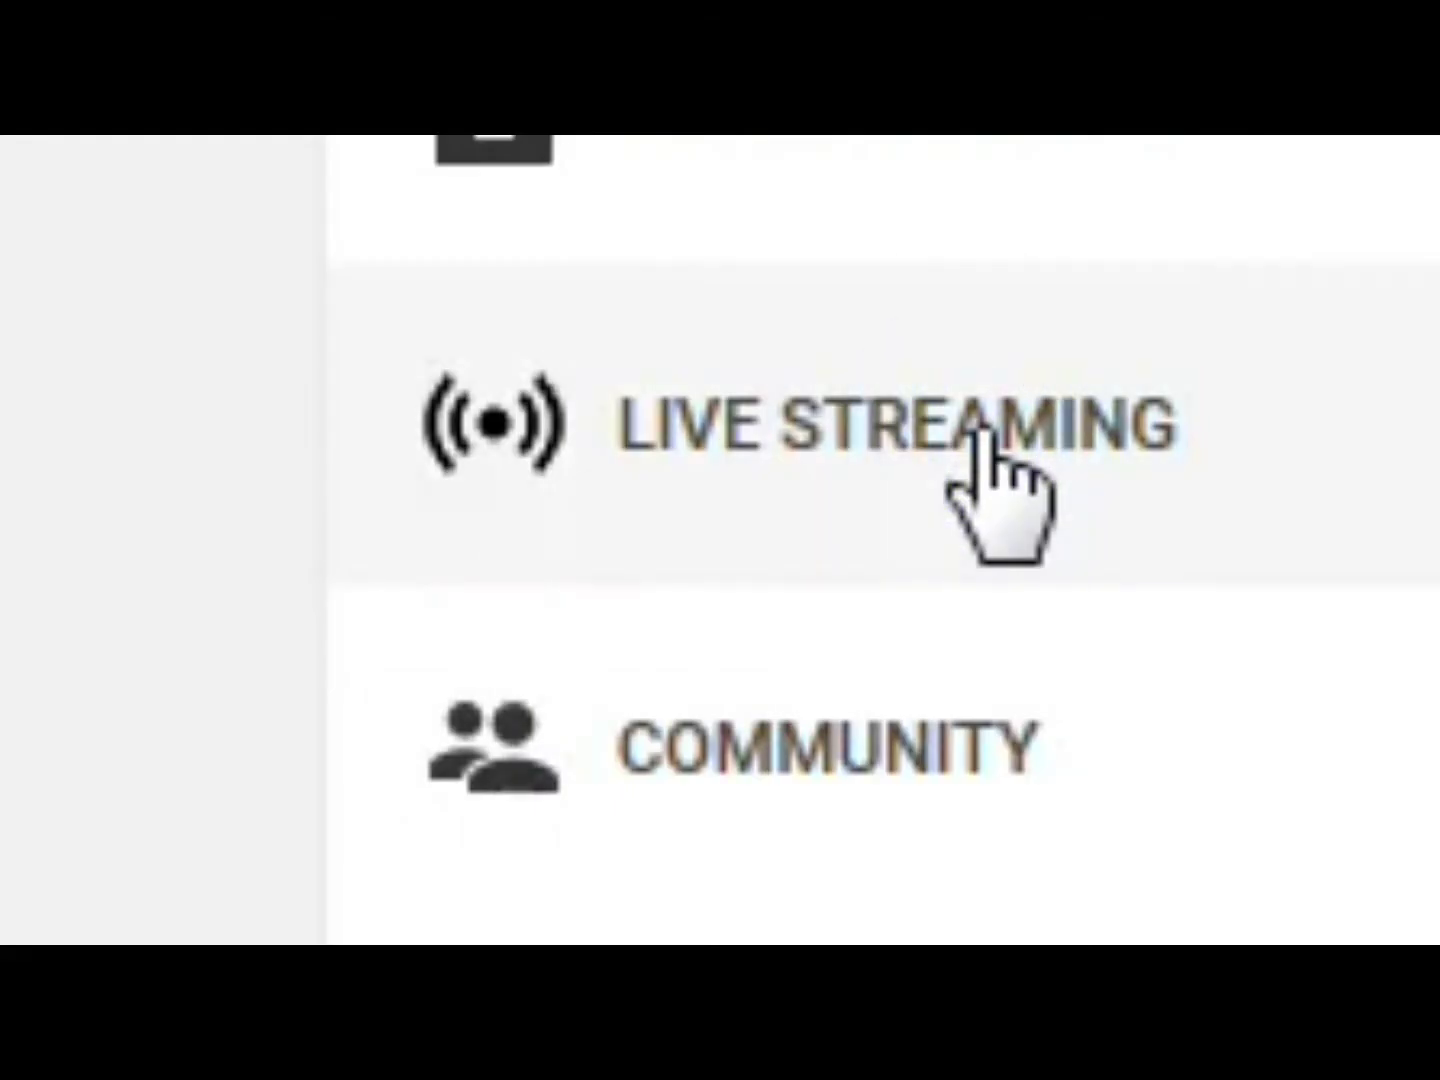
Switch to YouTube Creator Studio in the browser and open its live streaming dashboard, clearing the notifications.
{"action": "left_click", "coordinate": [980, 432]}
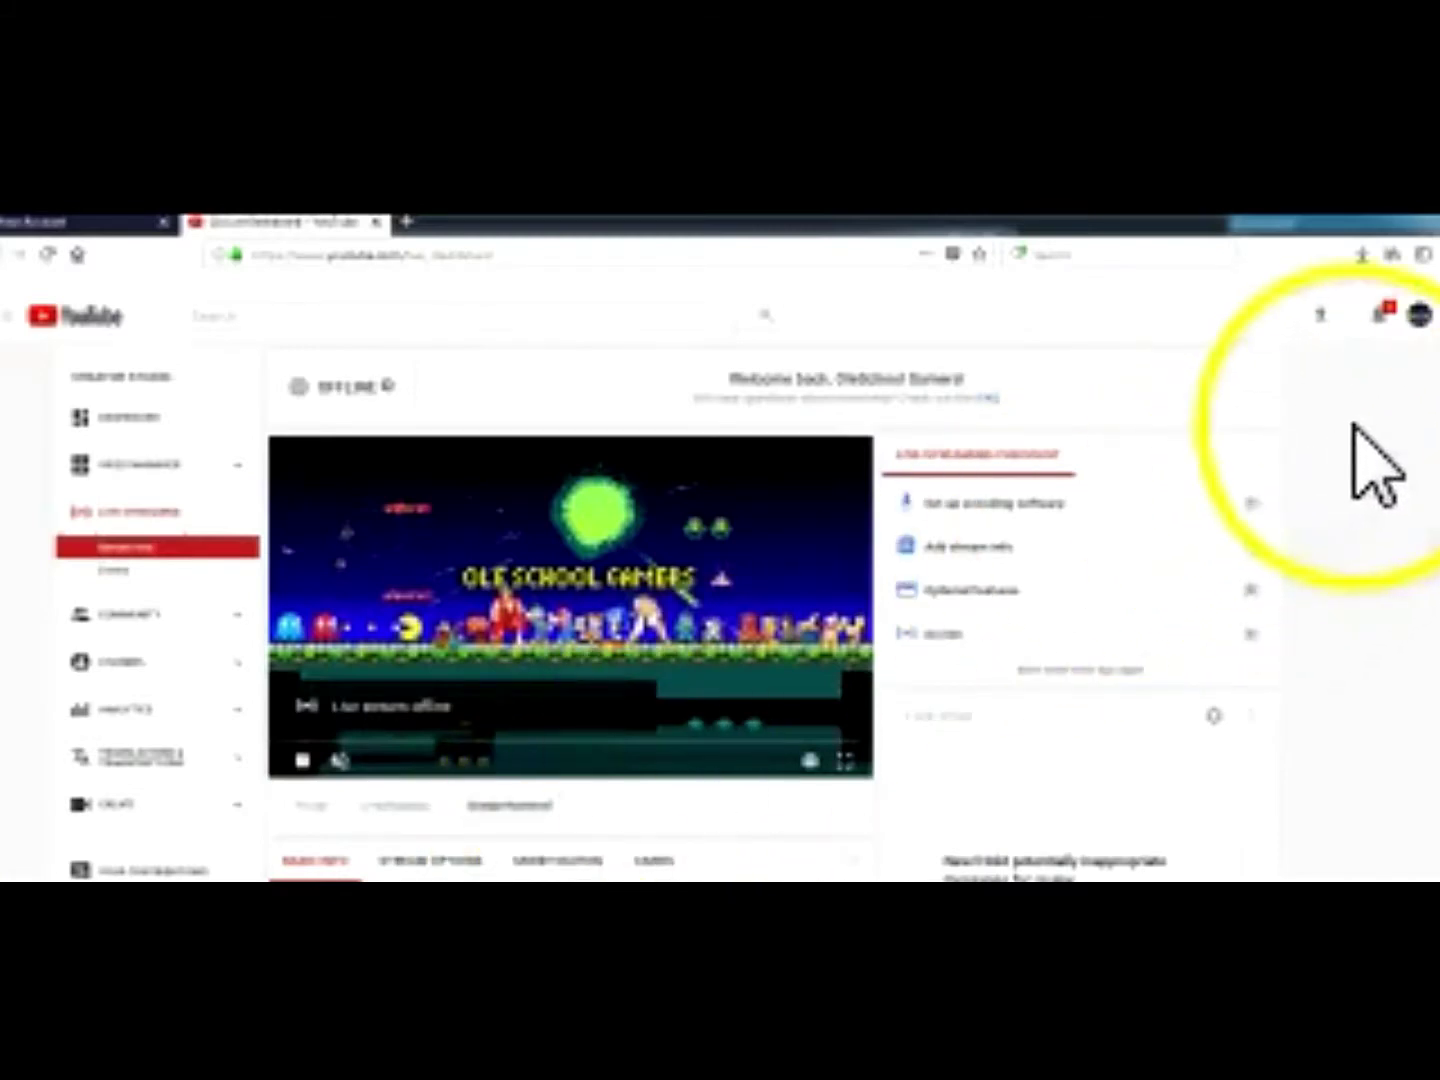
{"action": "left_click", "coordinate": [1384, 290]}
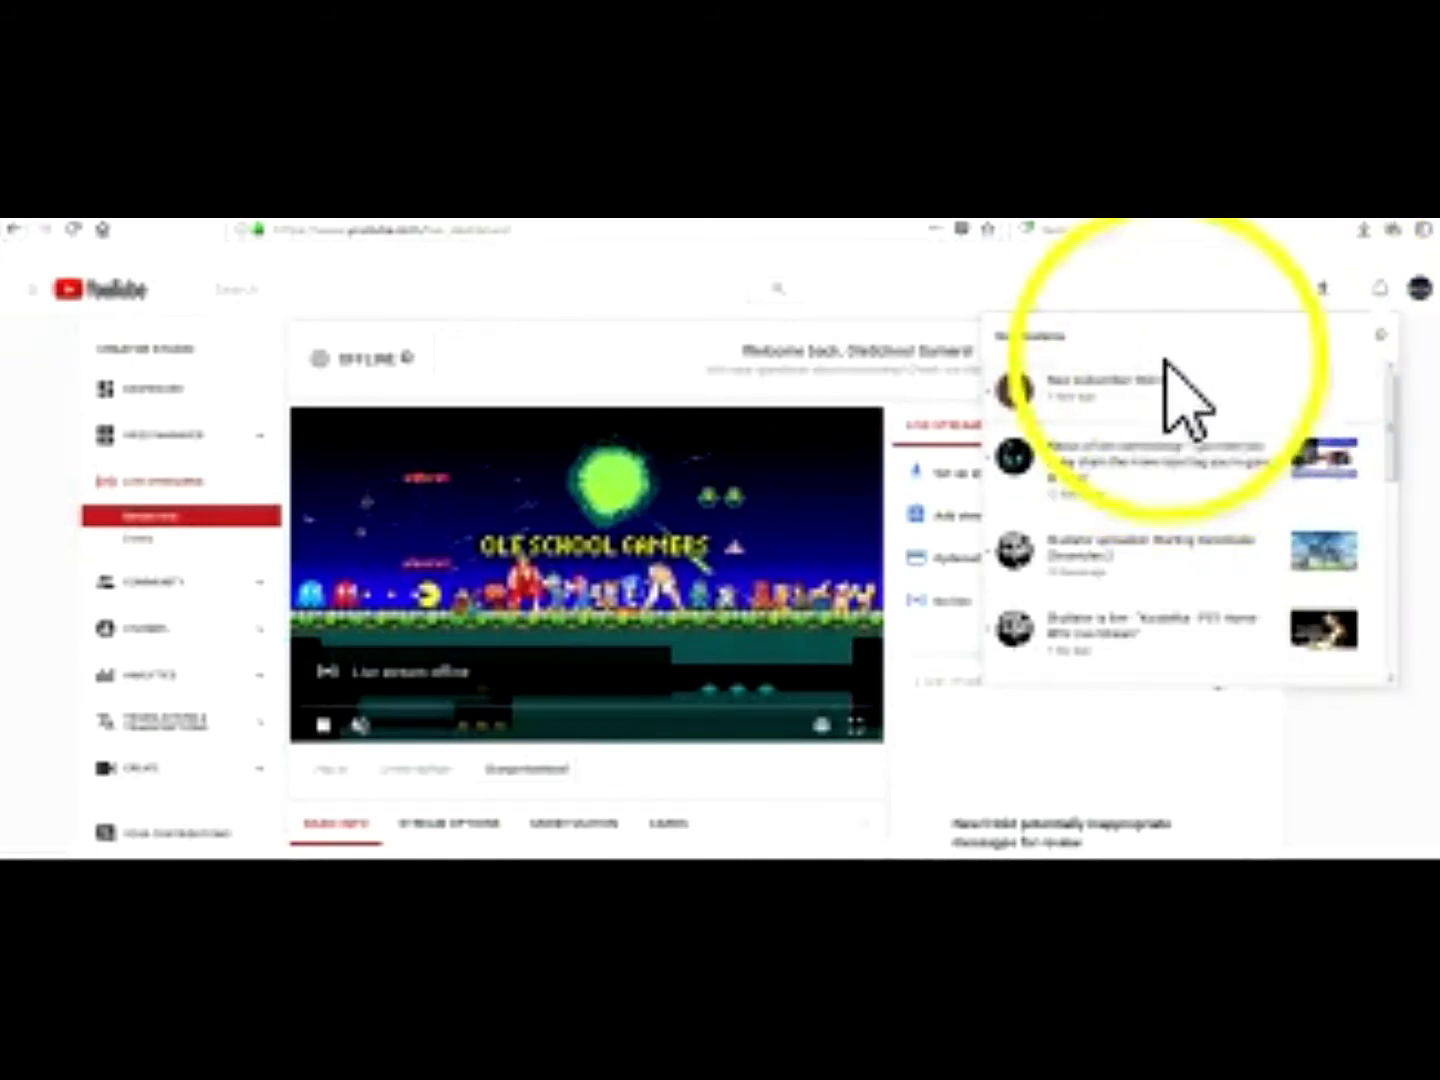
{"action": "left_click", "coordinate": [1165, 298]}
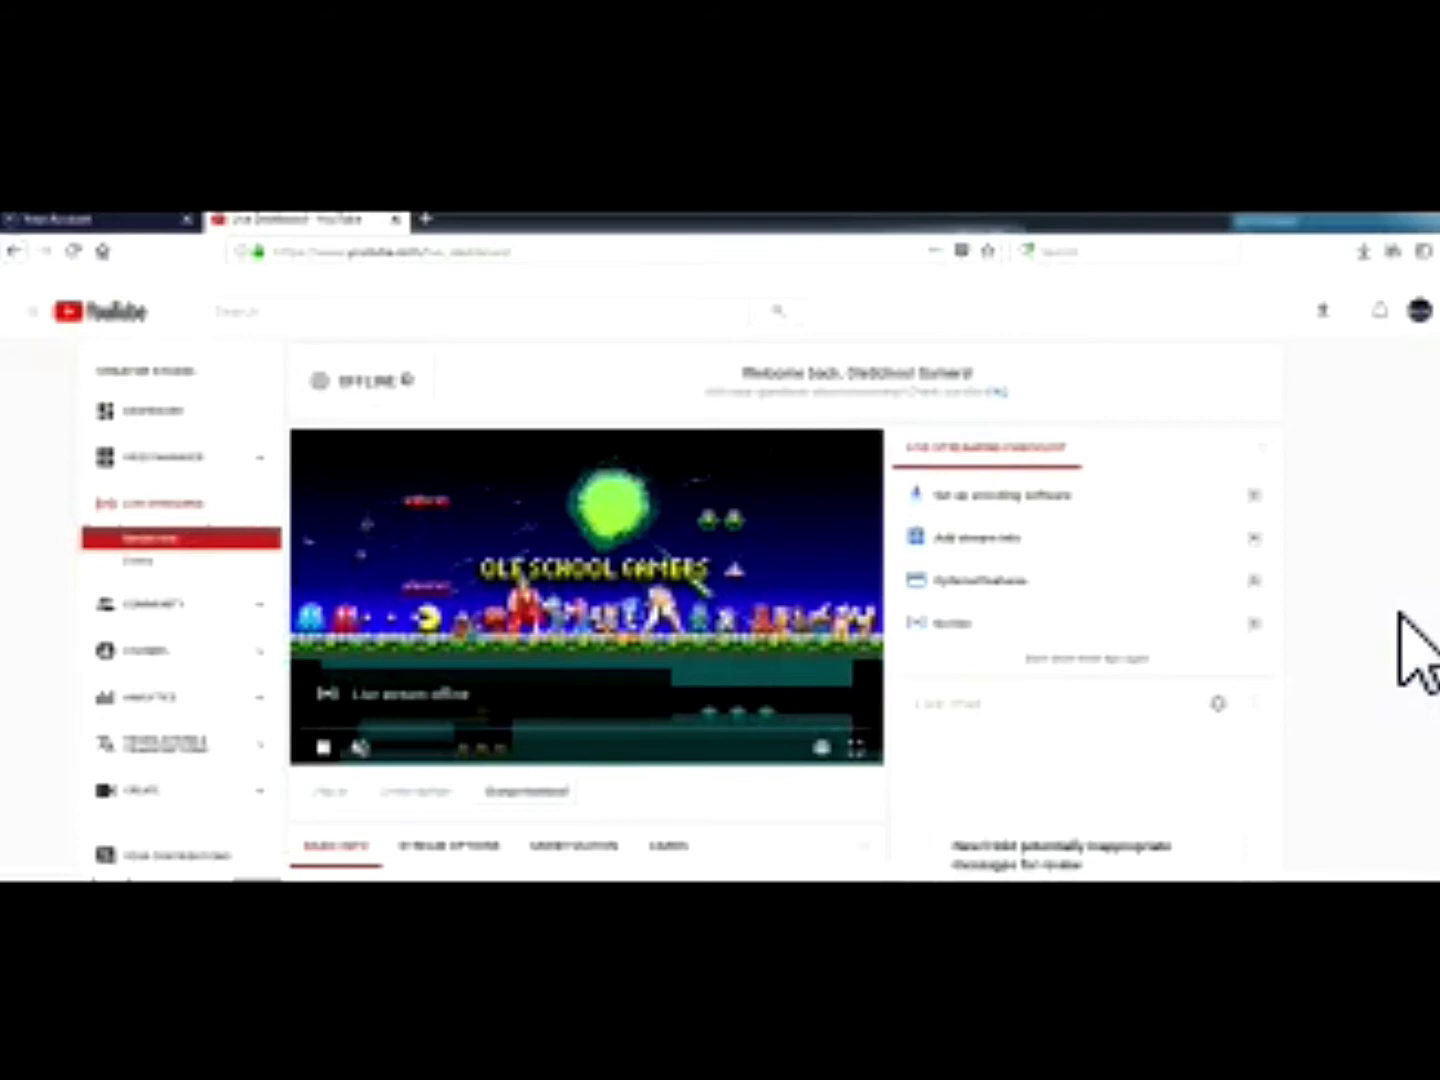
{"action": "left_click", "coordinate": [1157, 751]}
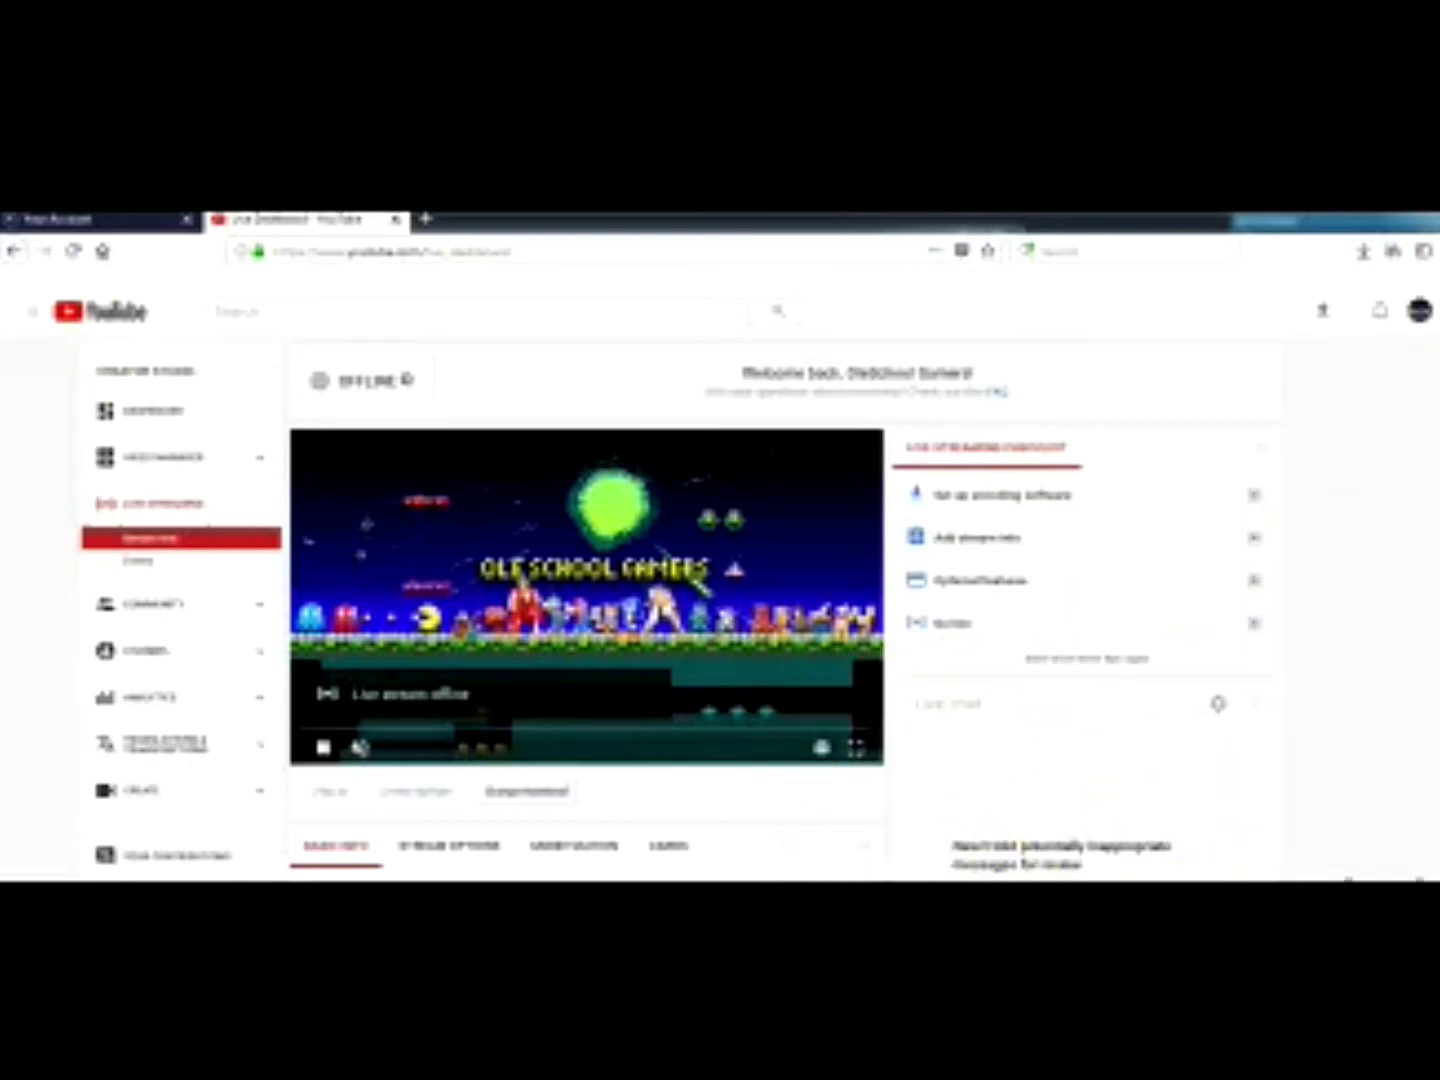
Copy the stream name/key from the live dashboard's encoder setup.
{"action": "scroll", "coordinate": [731, 580], "scroll_direction": "down", "scroll_amount": 1}
{"action": "scroll", "coordinate": [730, 580], "scroll_direction": "down", "scroll_amount": 5}
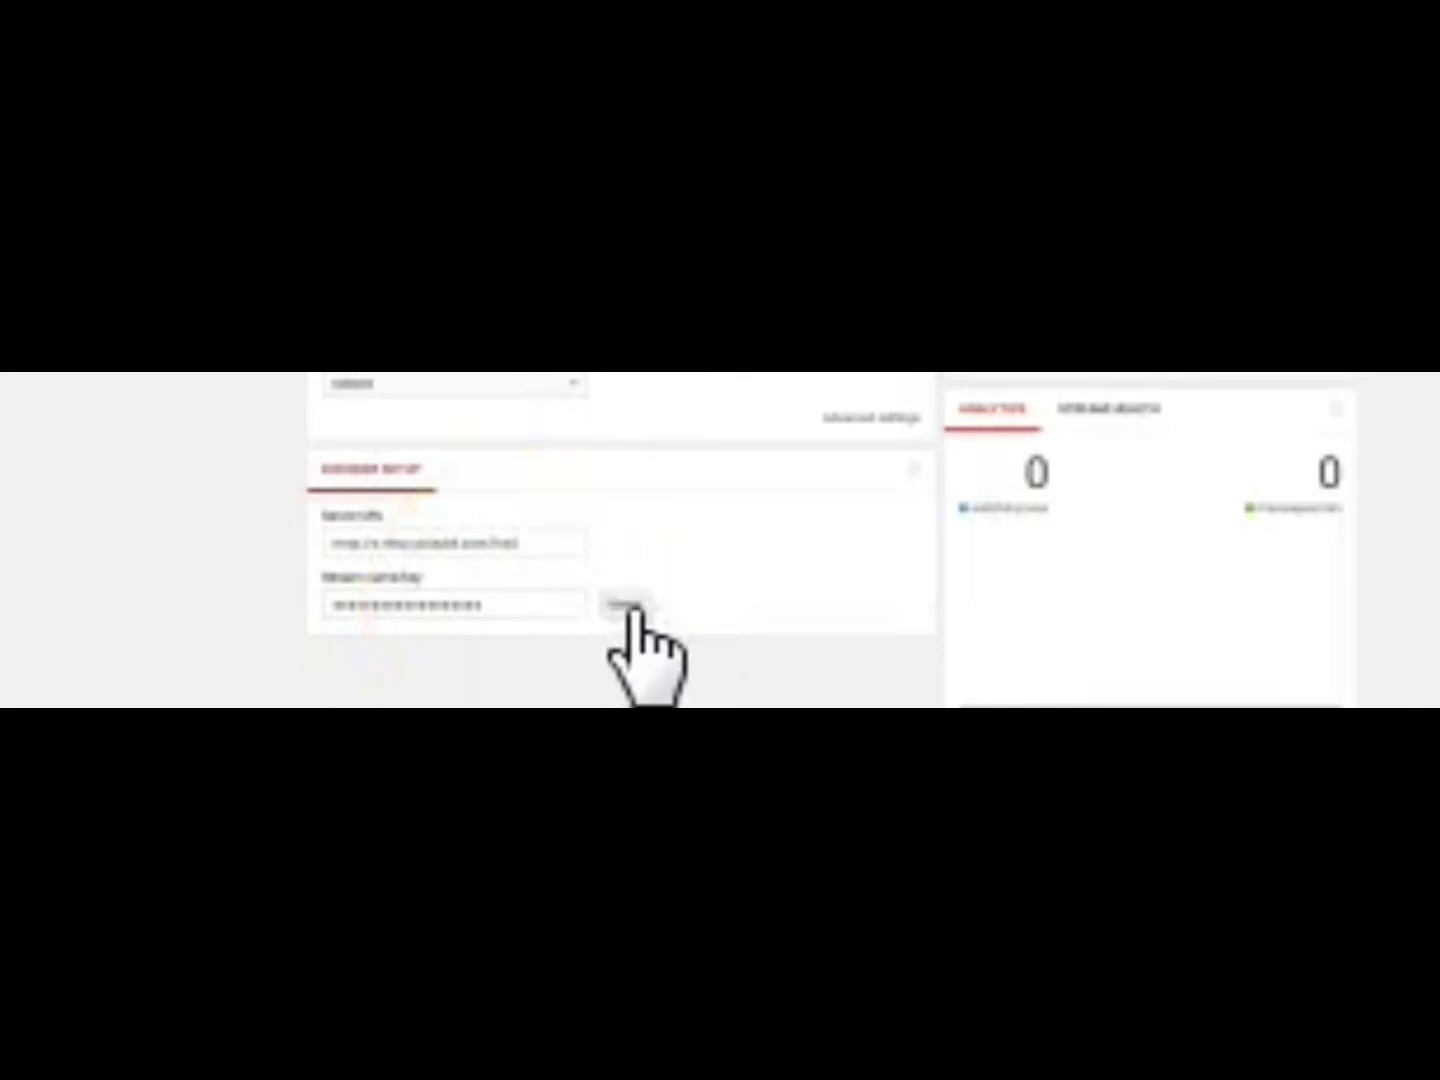
{"action": "left_click", "coordinate": [547, 606]}
{"action": "double_click", "coordinate": [456, 608]}
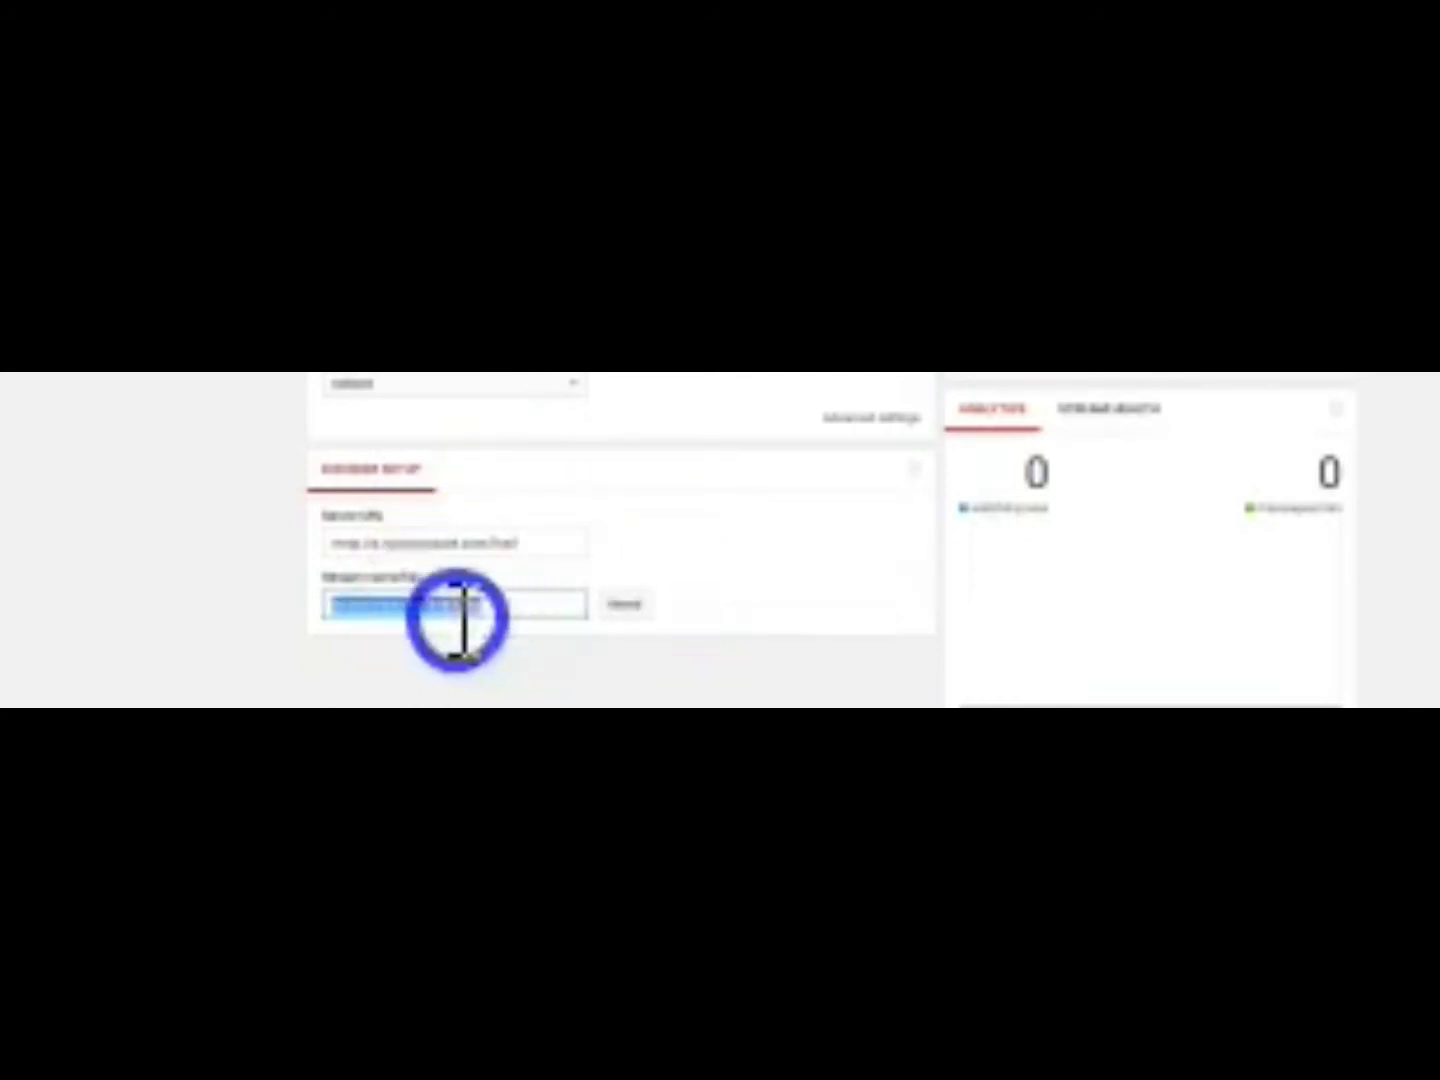
{"action": "right_click", "coordinate": [417, 606]}
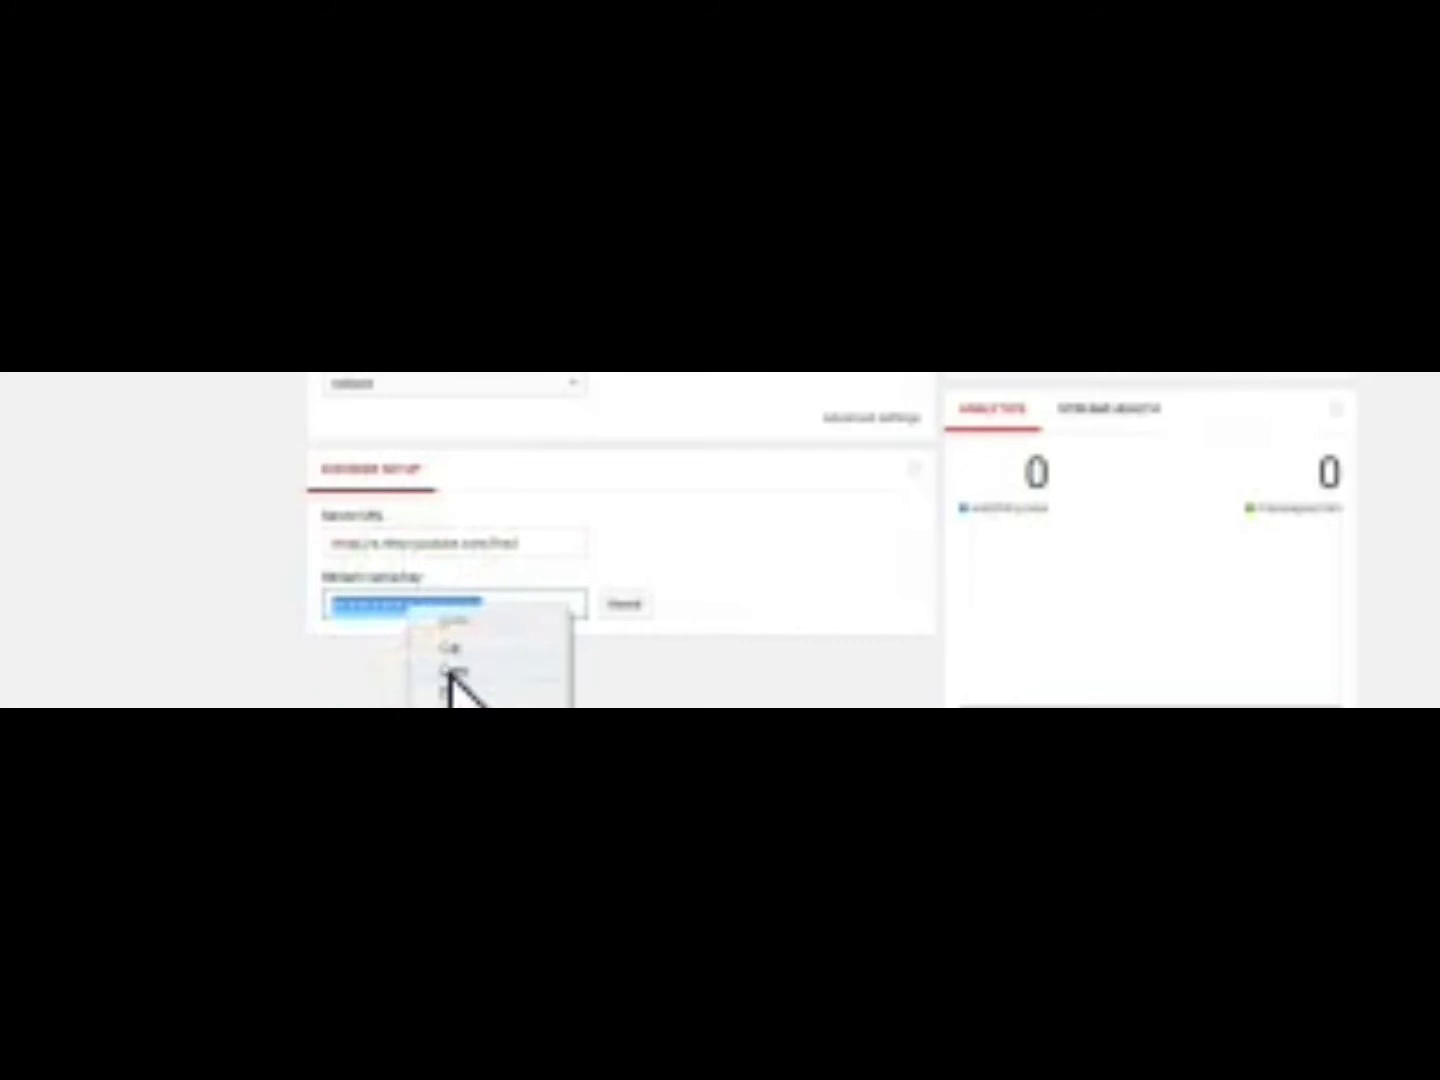
{"action": "left_click", "coordinate": [450, 670]}
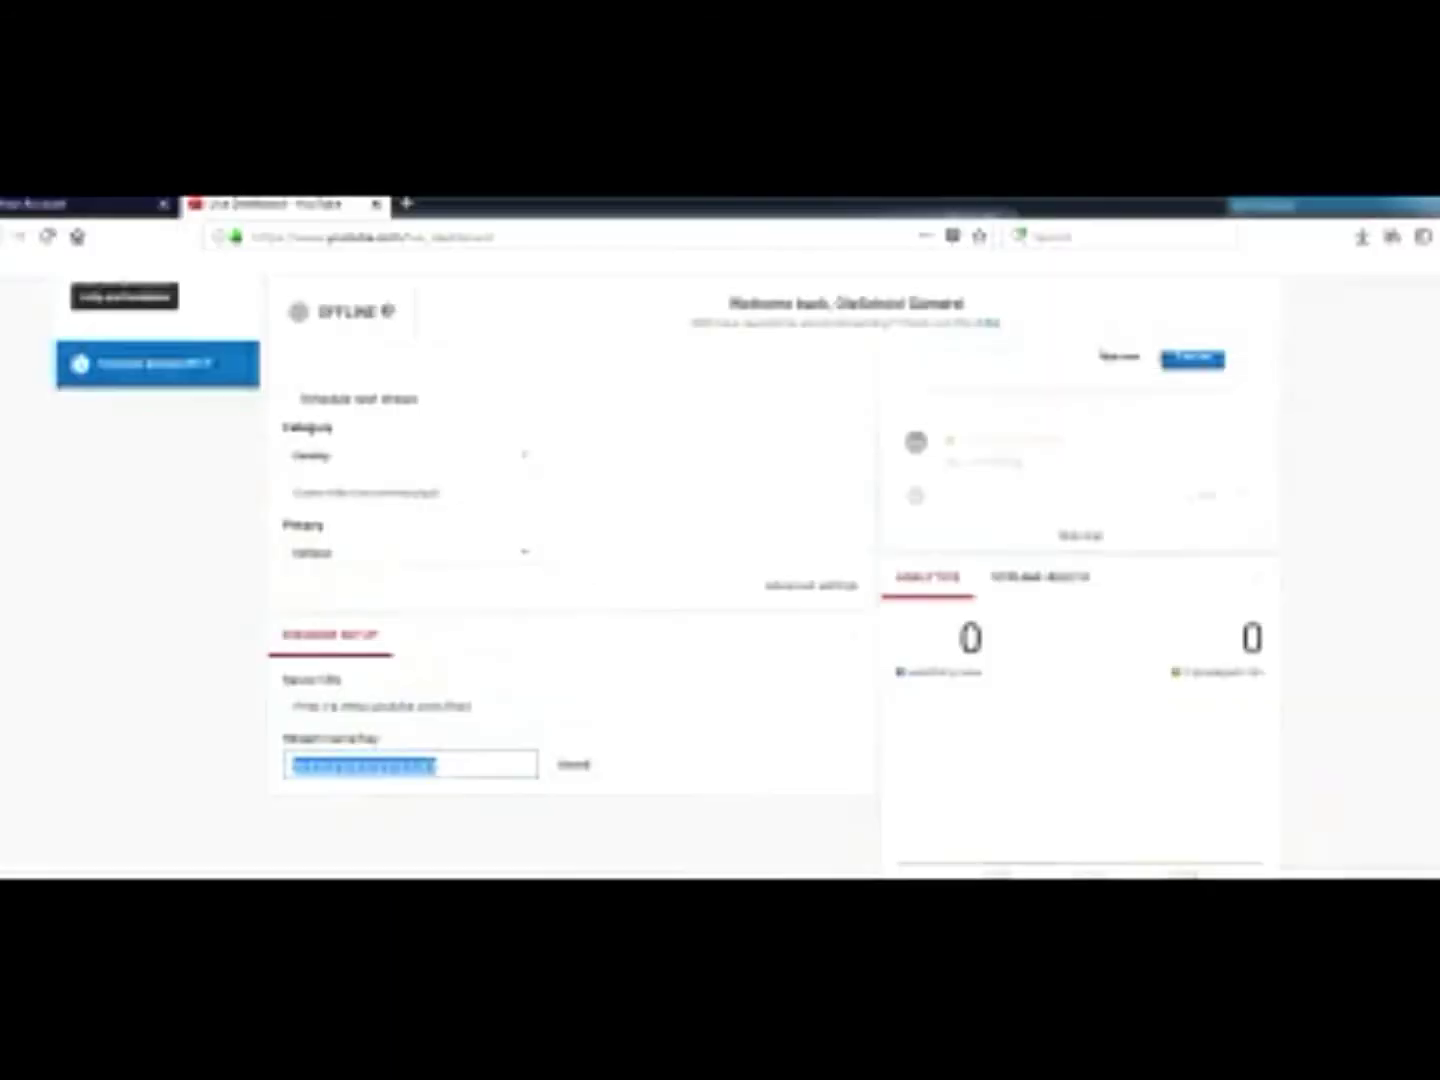
Set the live stream's privacy to Private in its basic info.
{"action": "scroll", "coordinate": [570, 599], "scroll_direction": "up", "scroll_amount": 5}
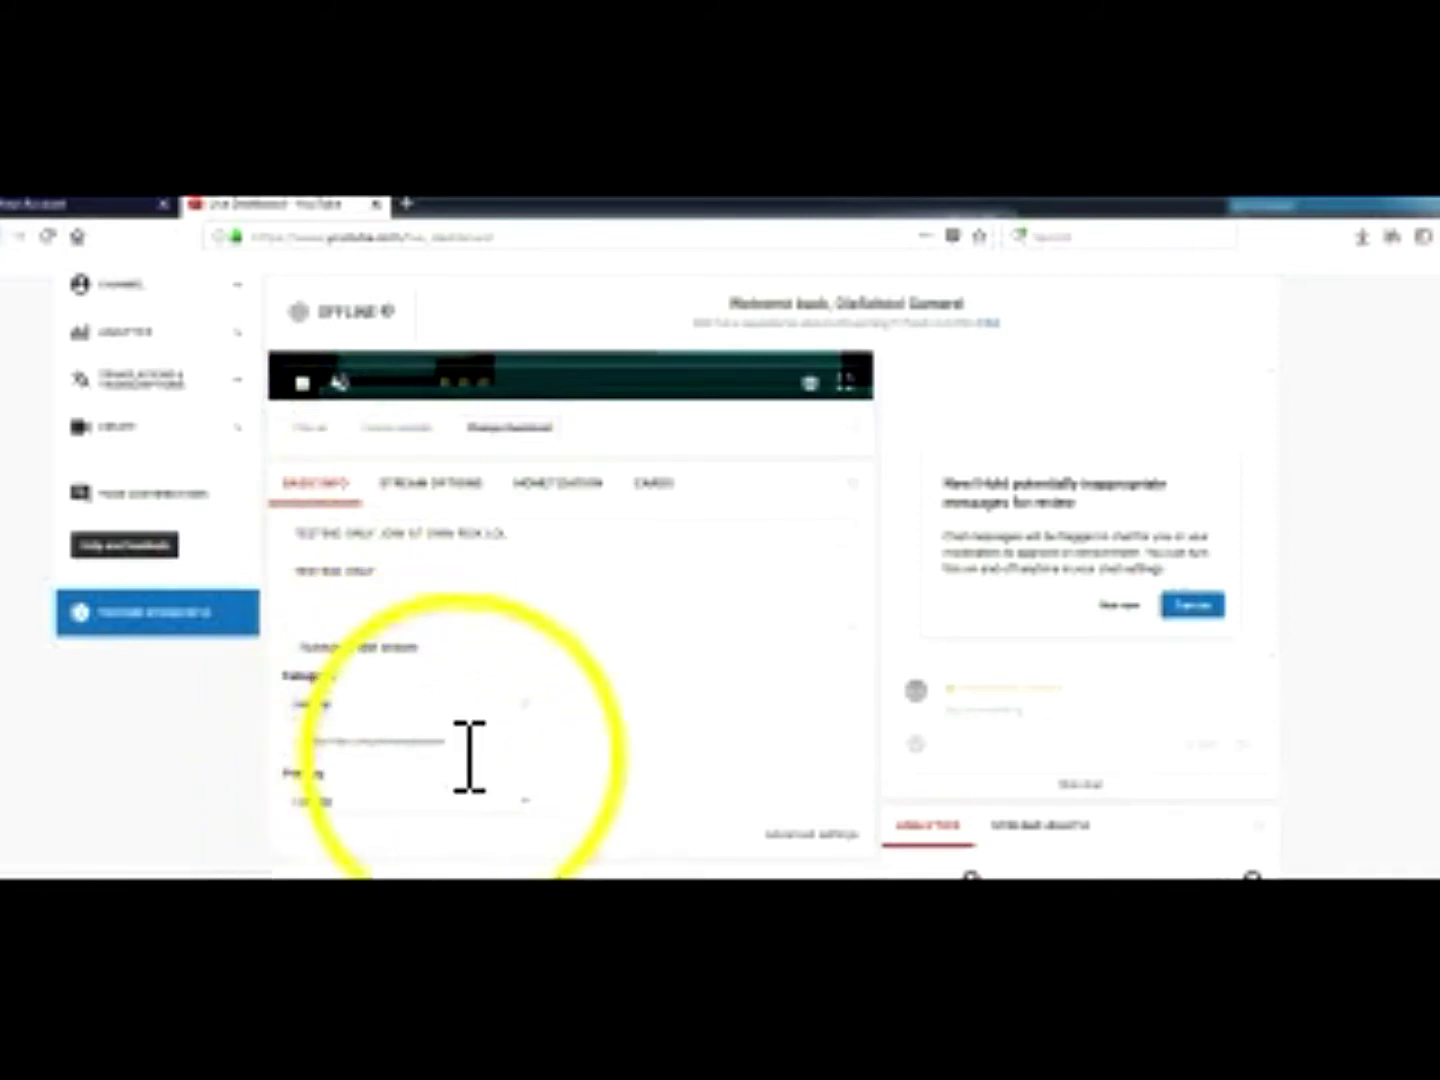
{"action": "left_click", "coordinate": [514, 801]}
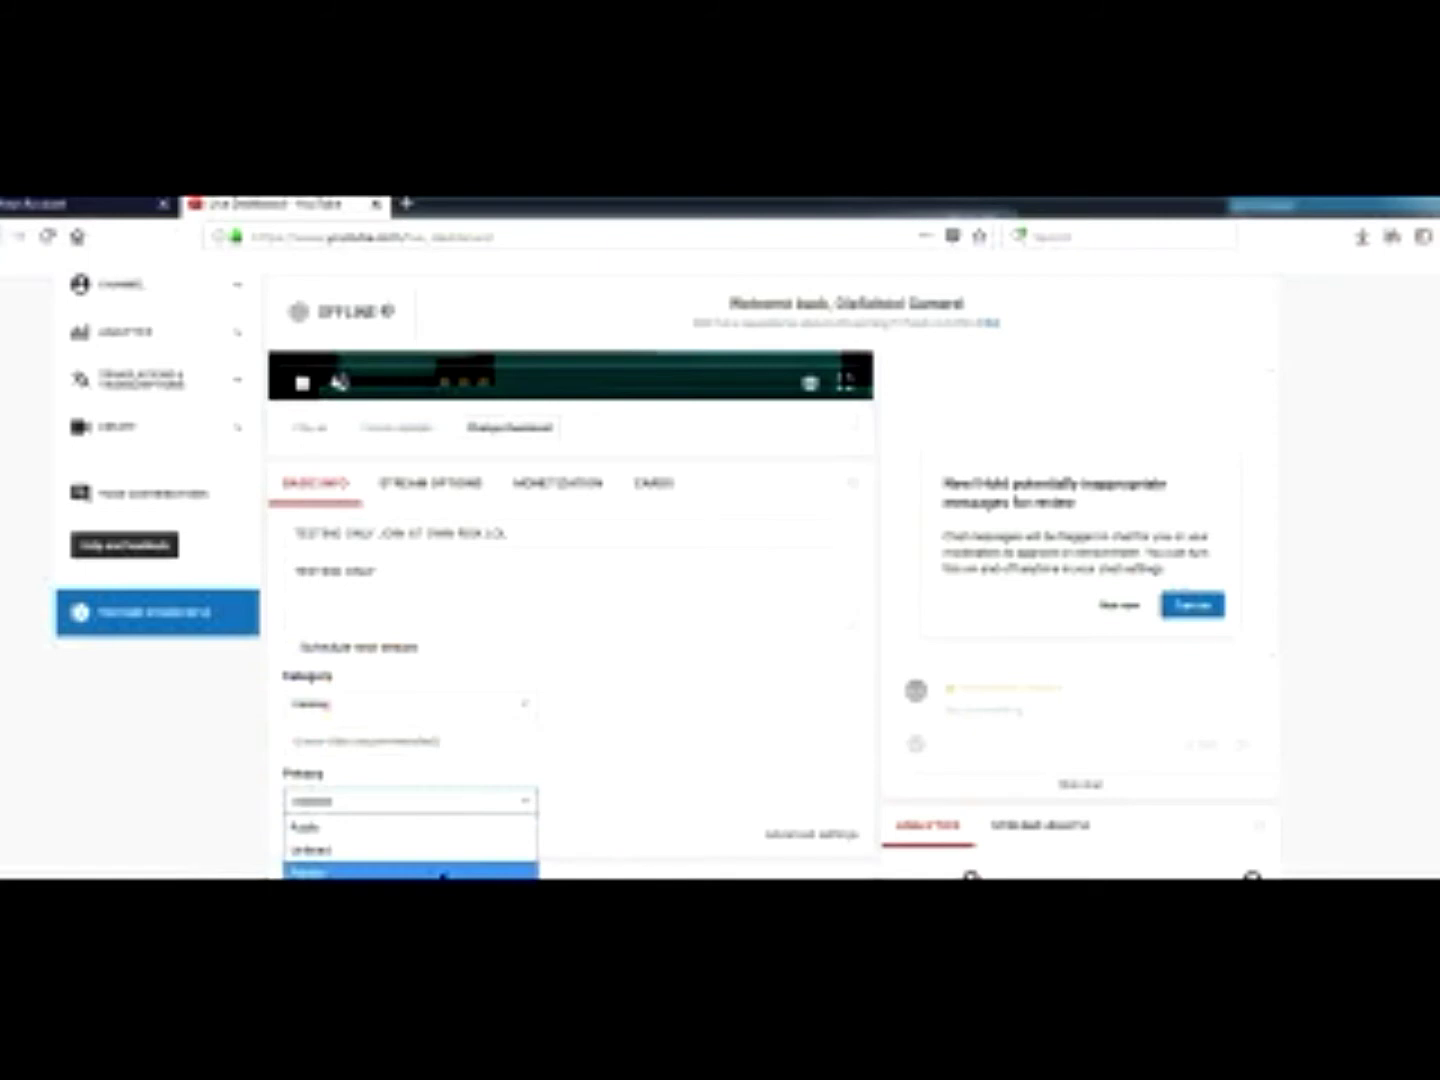
{"action": "left_click", "coordinate": [443, 873]}
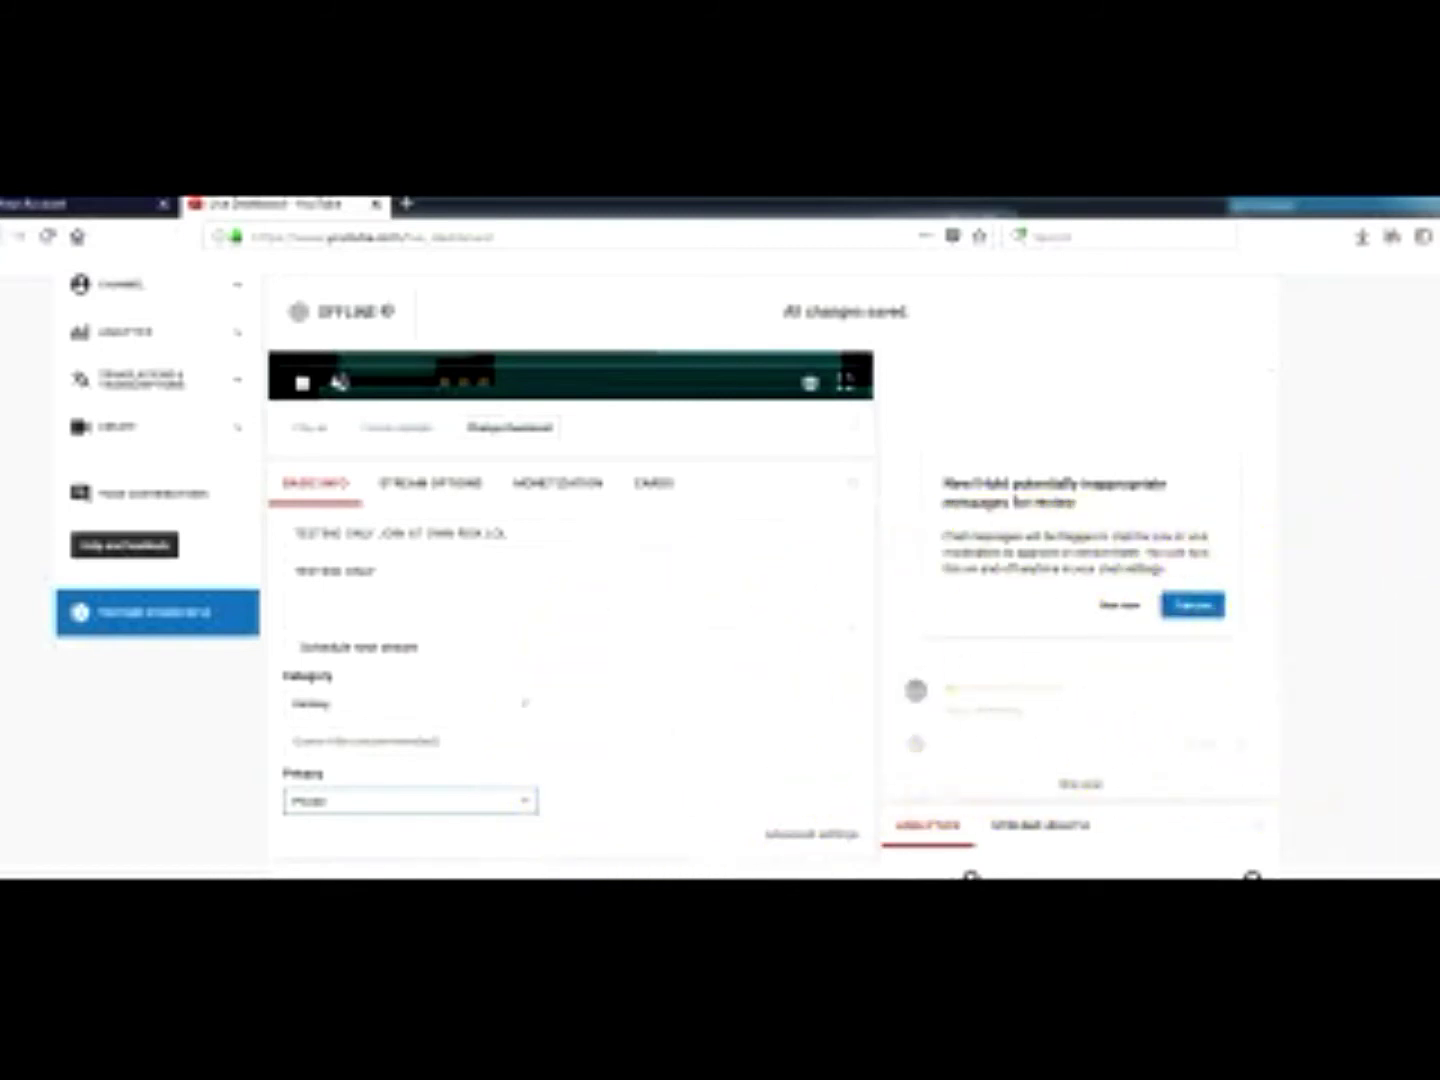
Switch back from the YouTube live dashboard to OBS Studio.
{"action": "scroll", "coordinate": [626, 491], "scroll_direction": "up", "scroll_amount": 5}
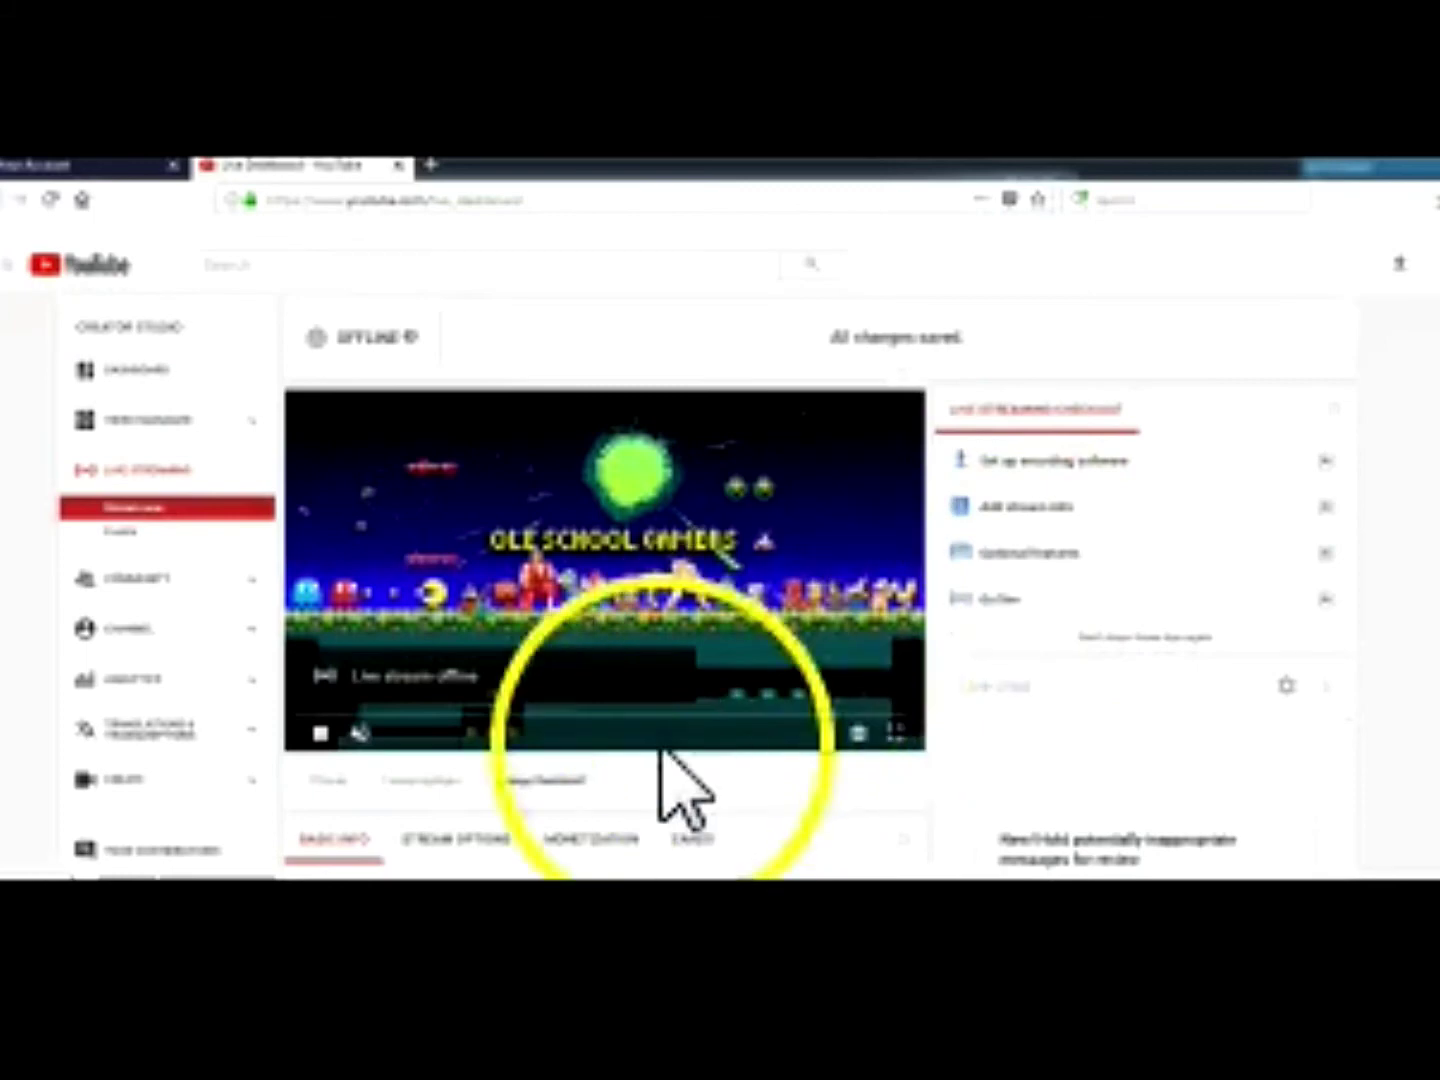
{"action": "mouse_move", "coordinate": [425, 878]}
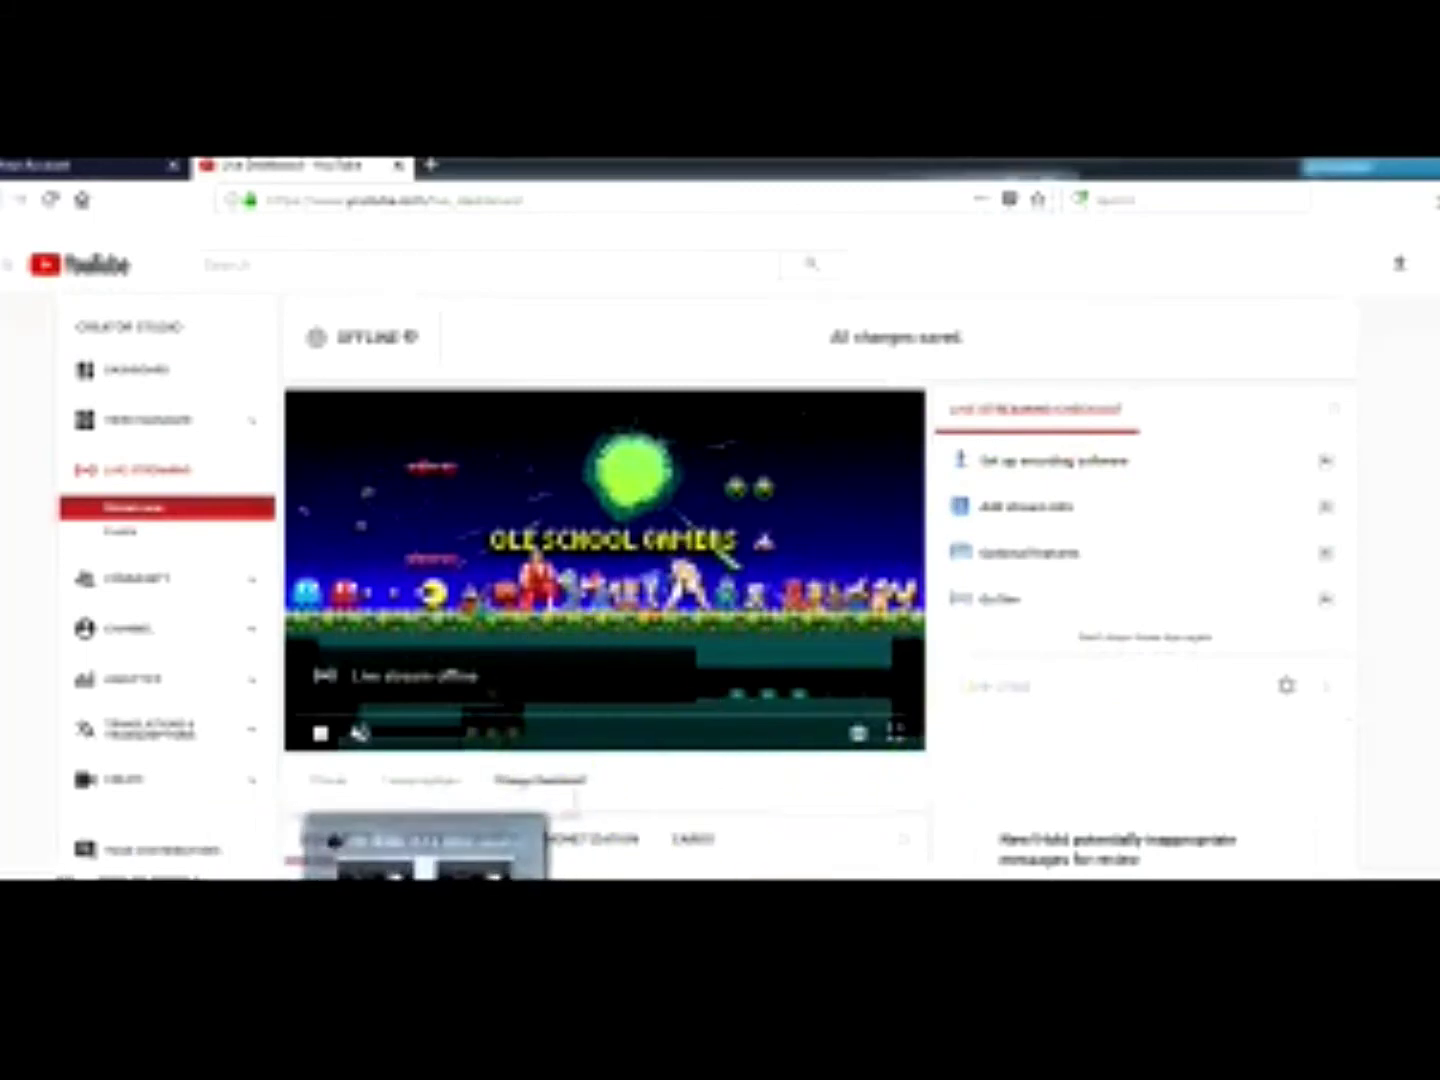
{"action": "left_click", "coordinate": [425, 872]}
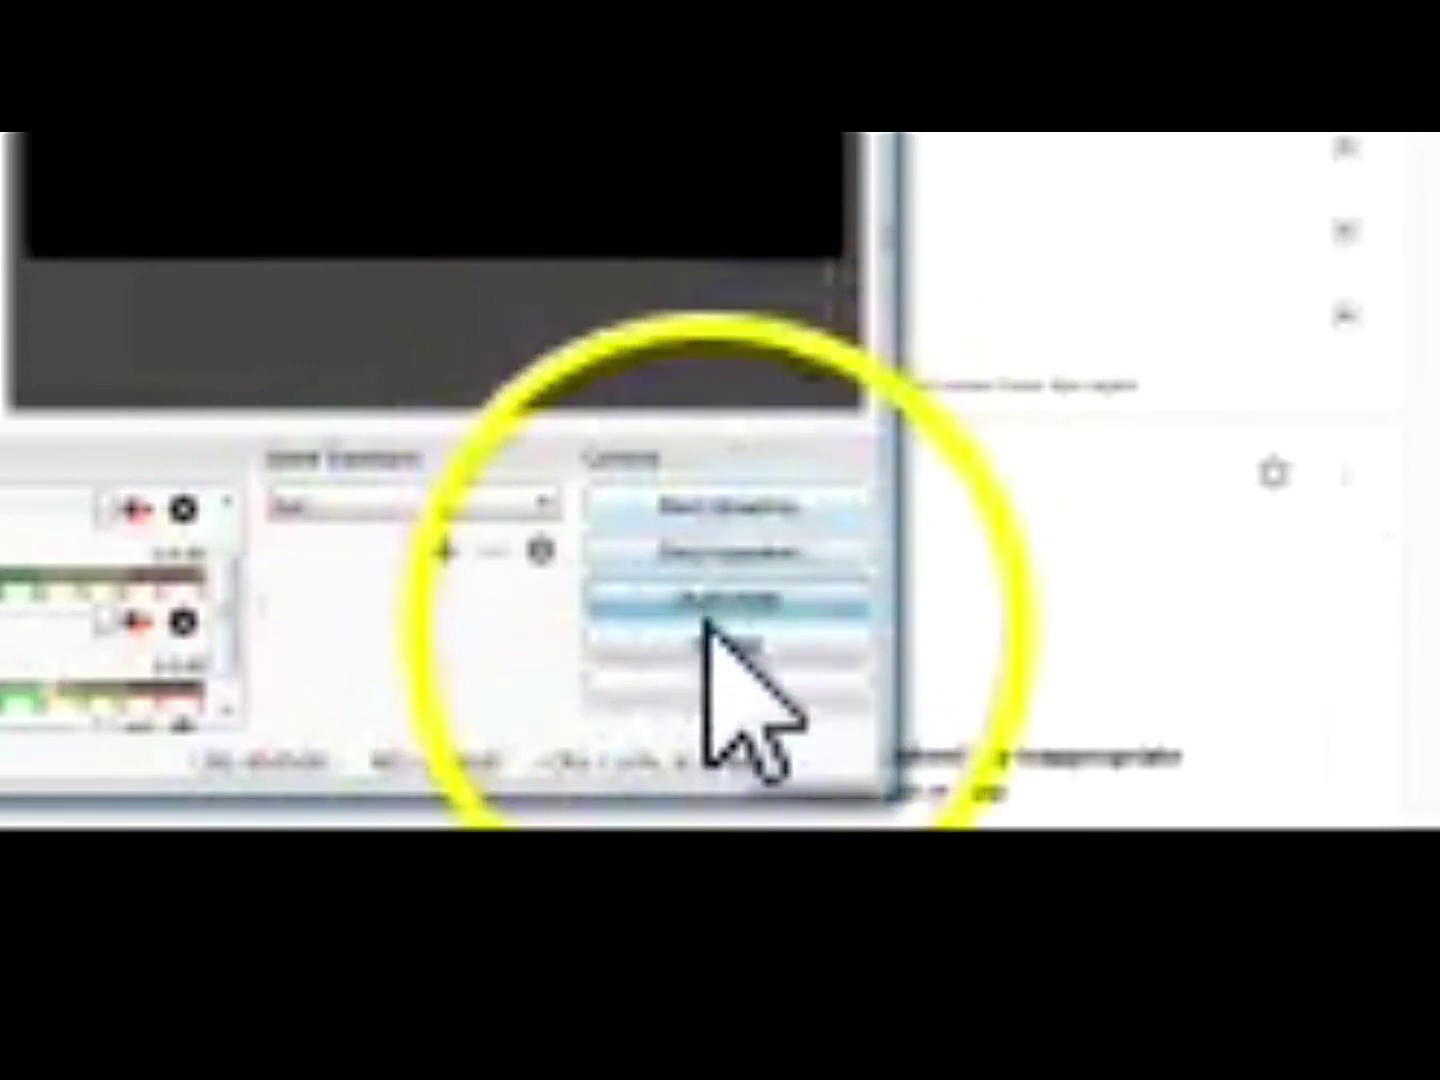
Open the stream settings for the YouTube / YouTube Gaming service and select the whole existing stream key.
{"action": "left_click", "coordinate": [701, 638]}
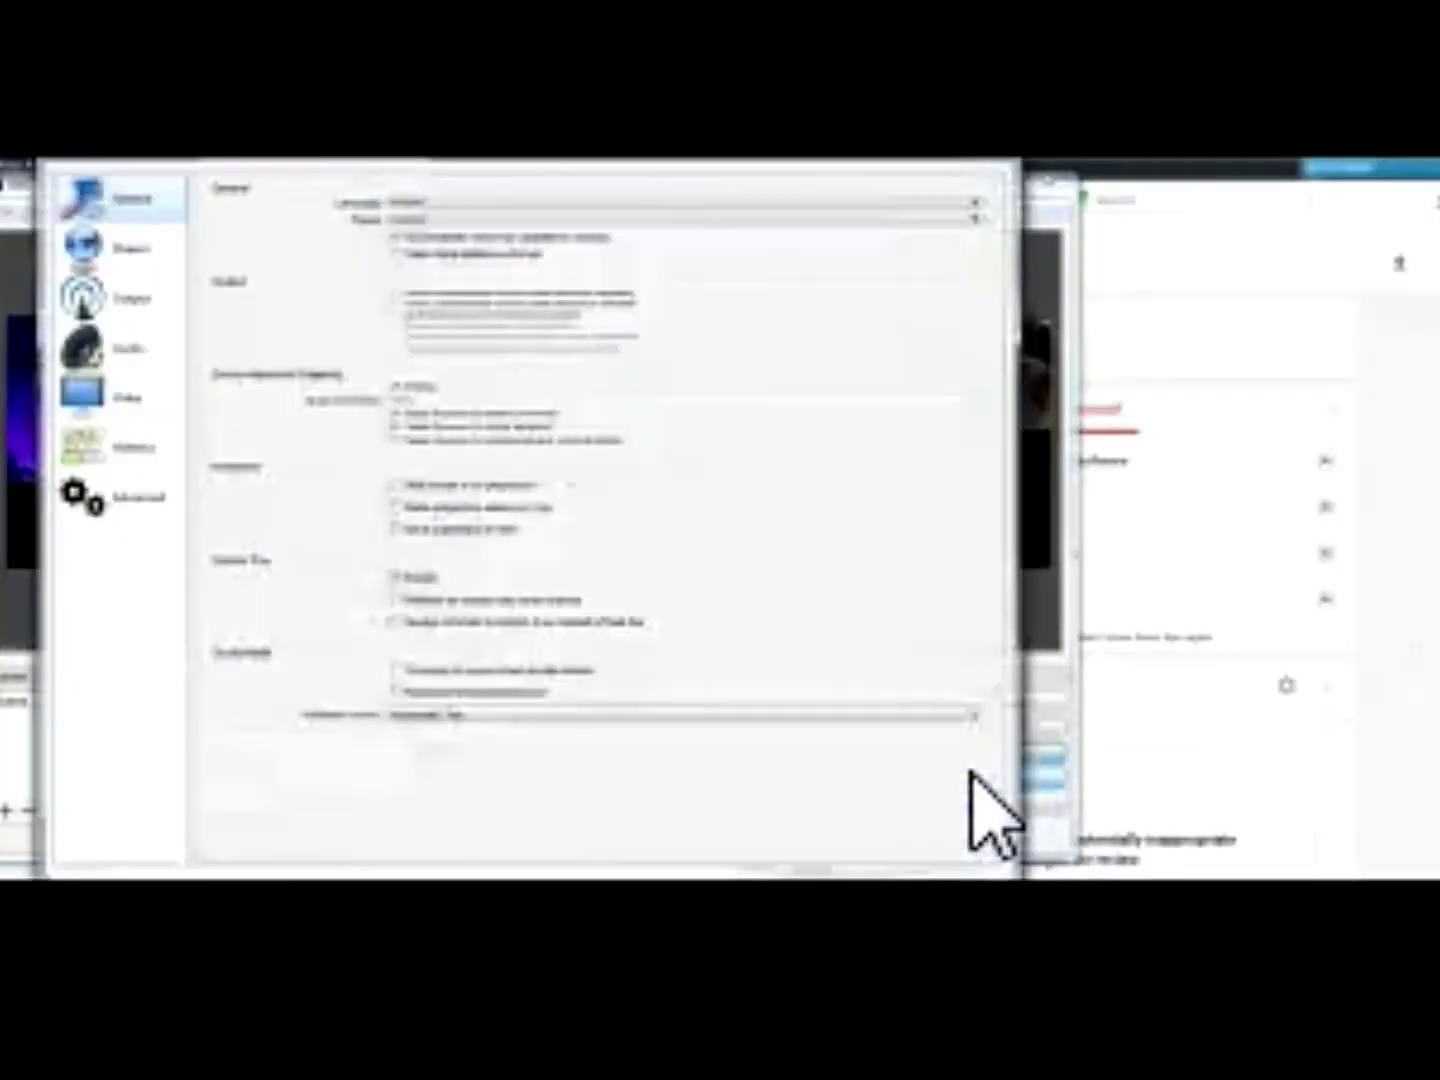
{"action": "scroll", "coordinate": [581, 370], "scroll_direction": "down", "scroll_amount": 1}
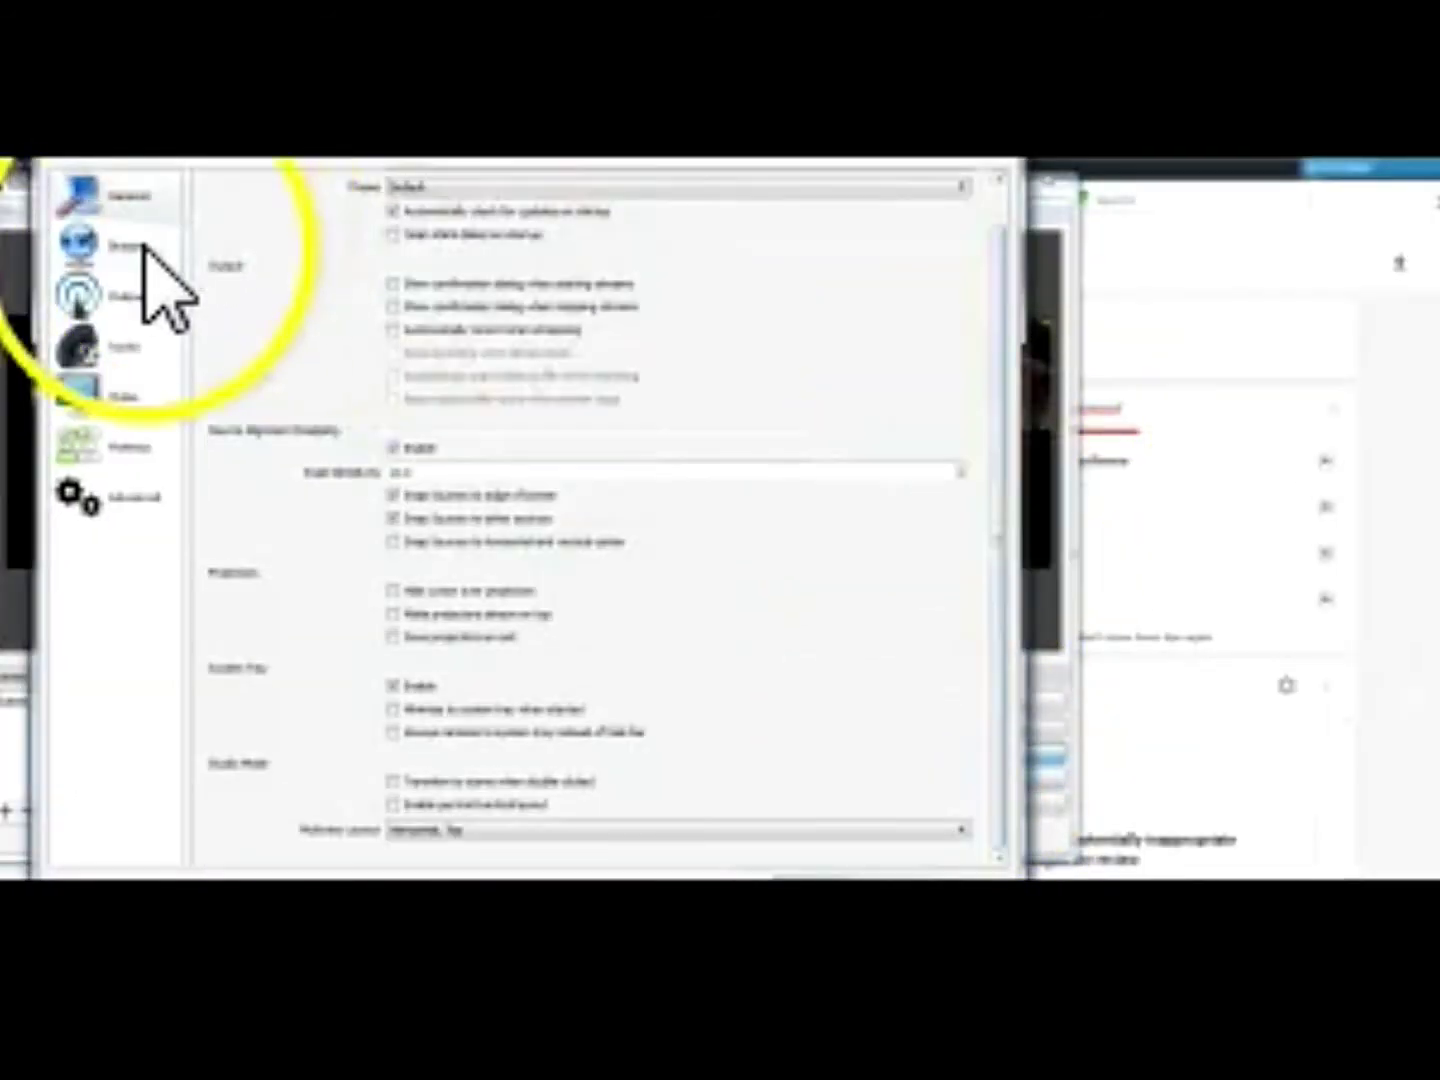
{"action": "left_click", "coordinate": [144, 246]}
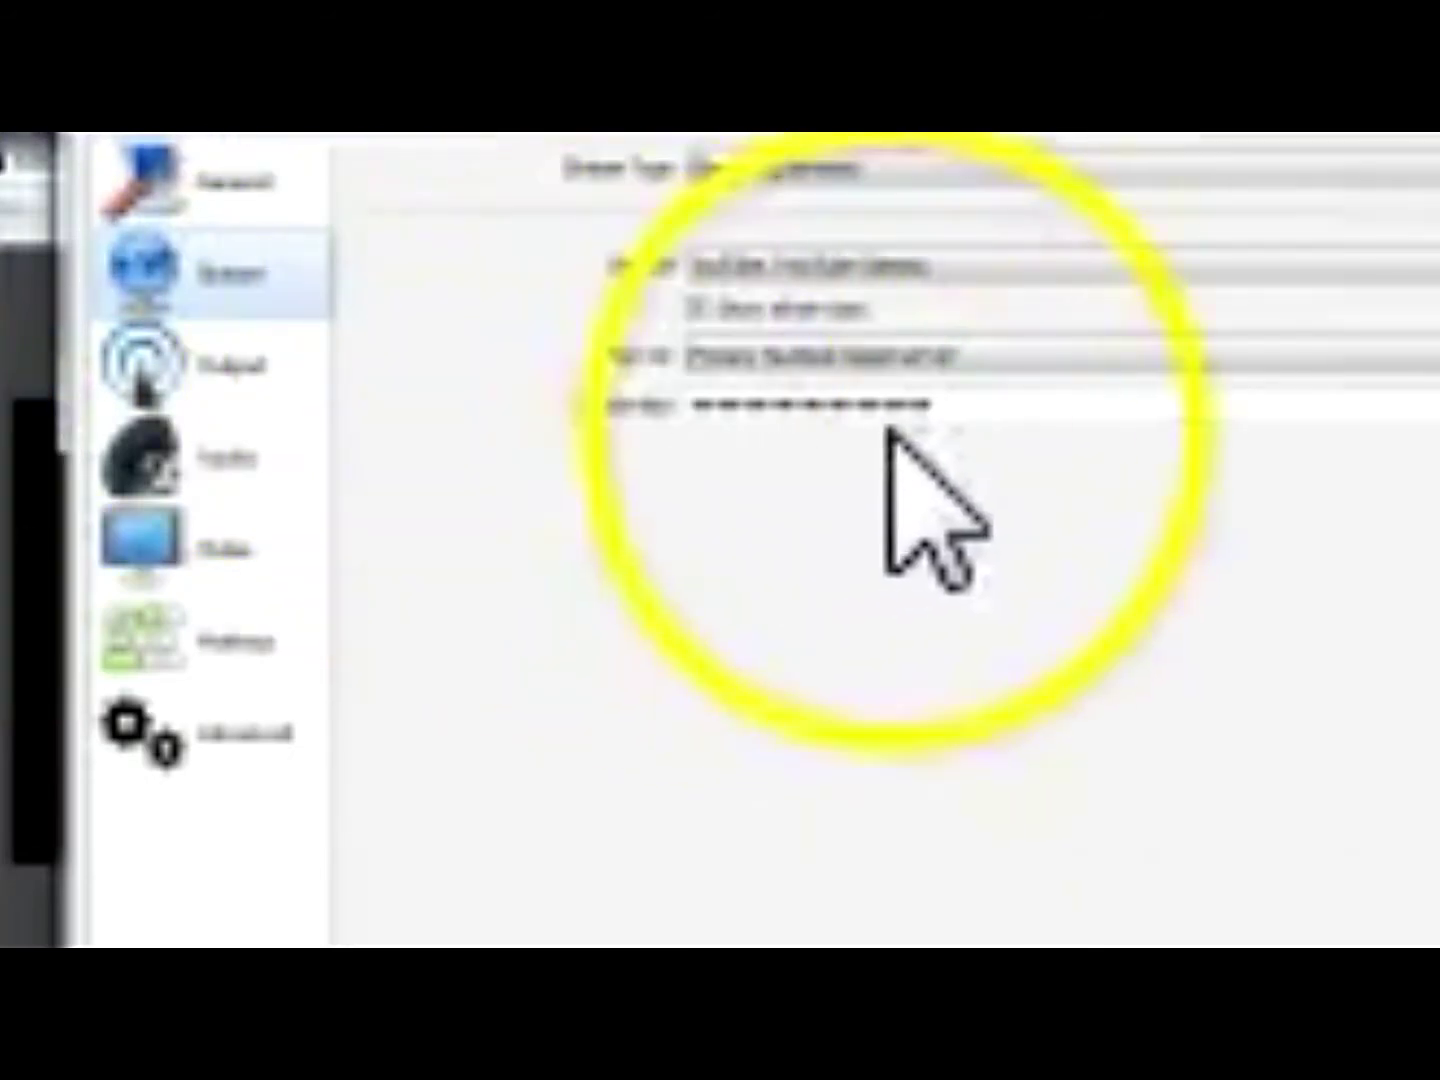
{"action": "left_click", "coordinate": [994, 409]}
{"action": "left_click_drag", "start_coordinate": [995, 410], "coordinate": [680, 437]}
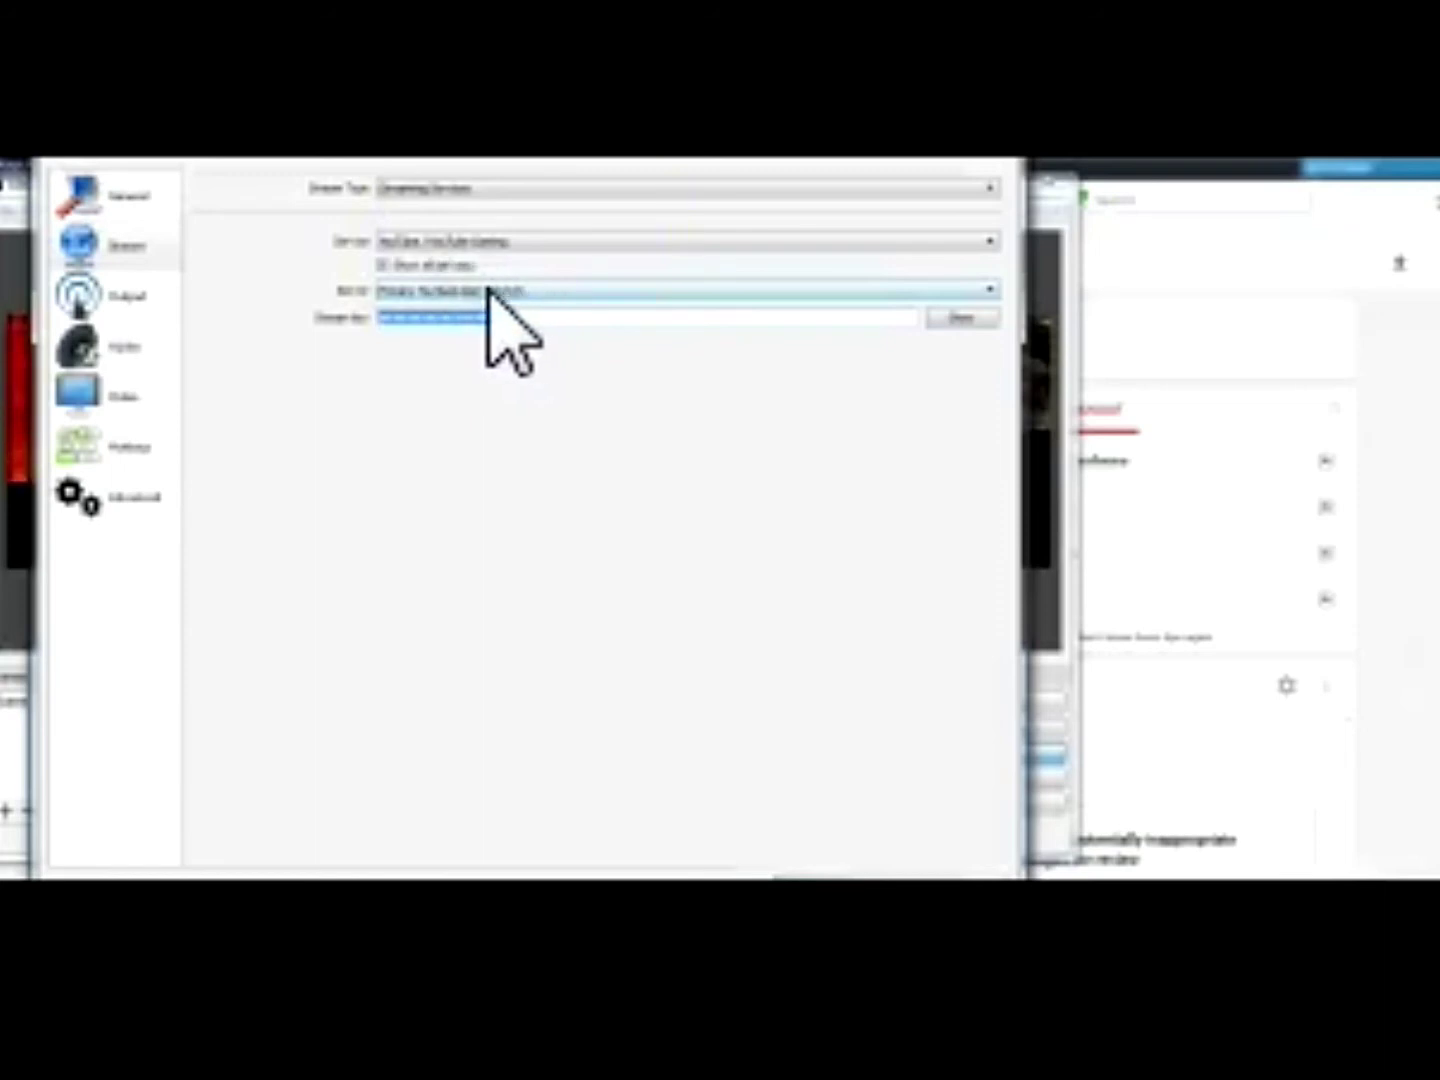
Return to the general settings, make the settings window smaller and close it.
{"action": "left_click", "coordinate": [132, 197]}
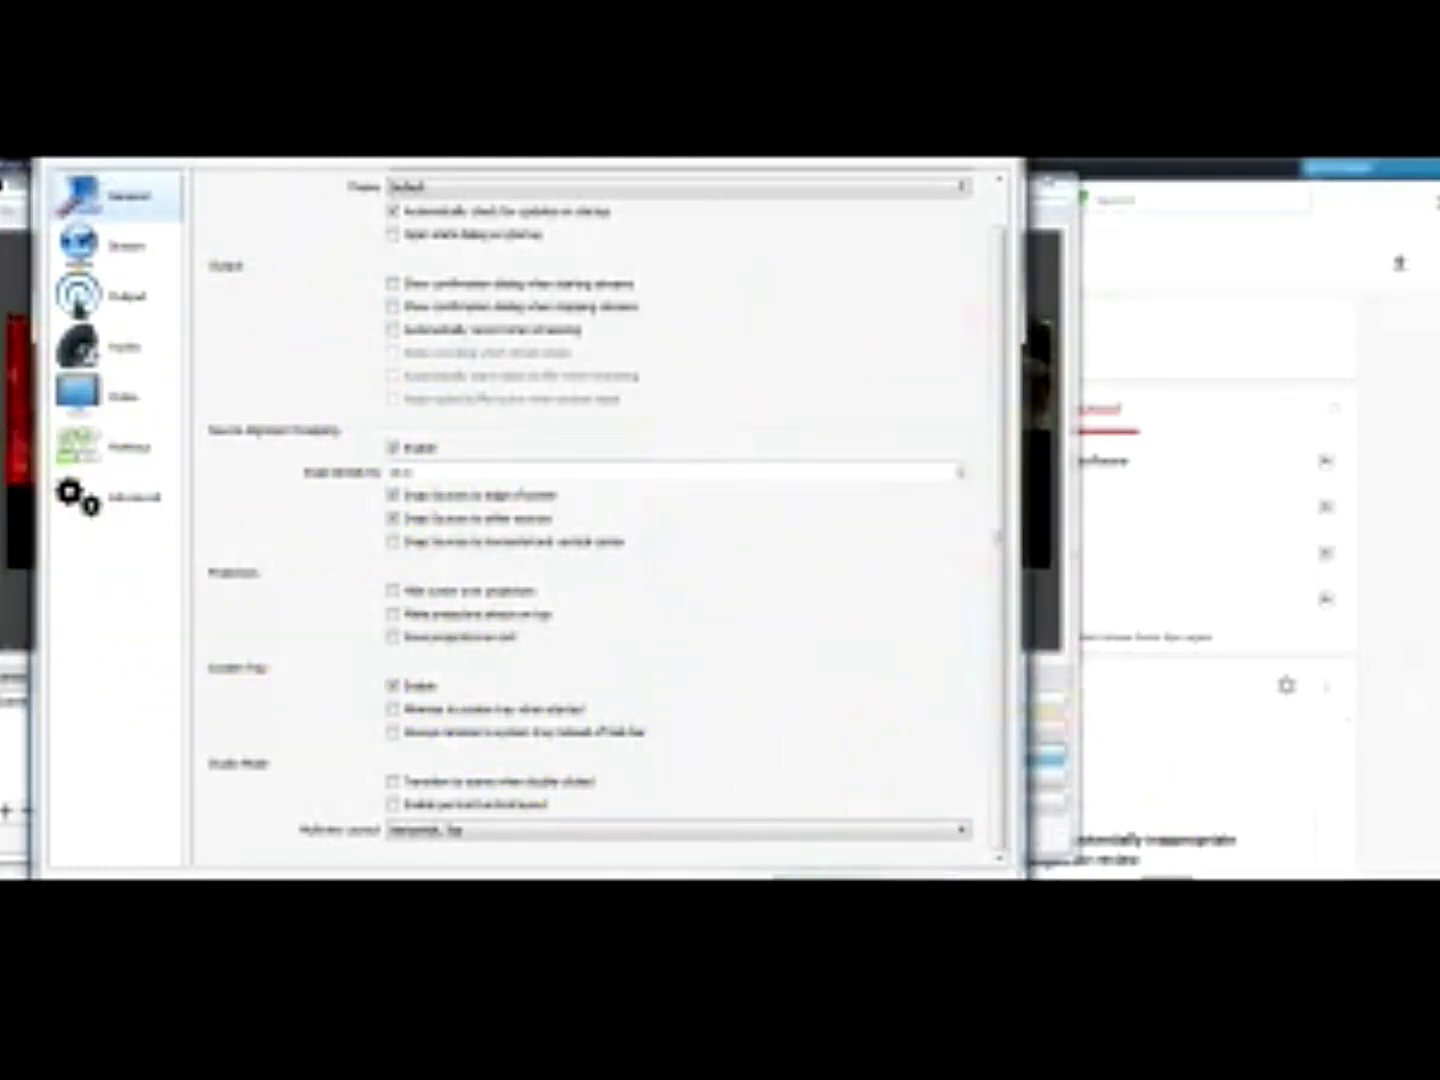
{"action": "left_click_drag", "start_coordinate": [1022, 878], "coordinate": [1000, 838]}
{"action": "left_click", "coordinate": [805, 823]}
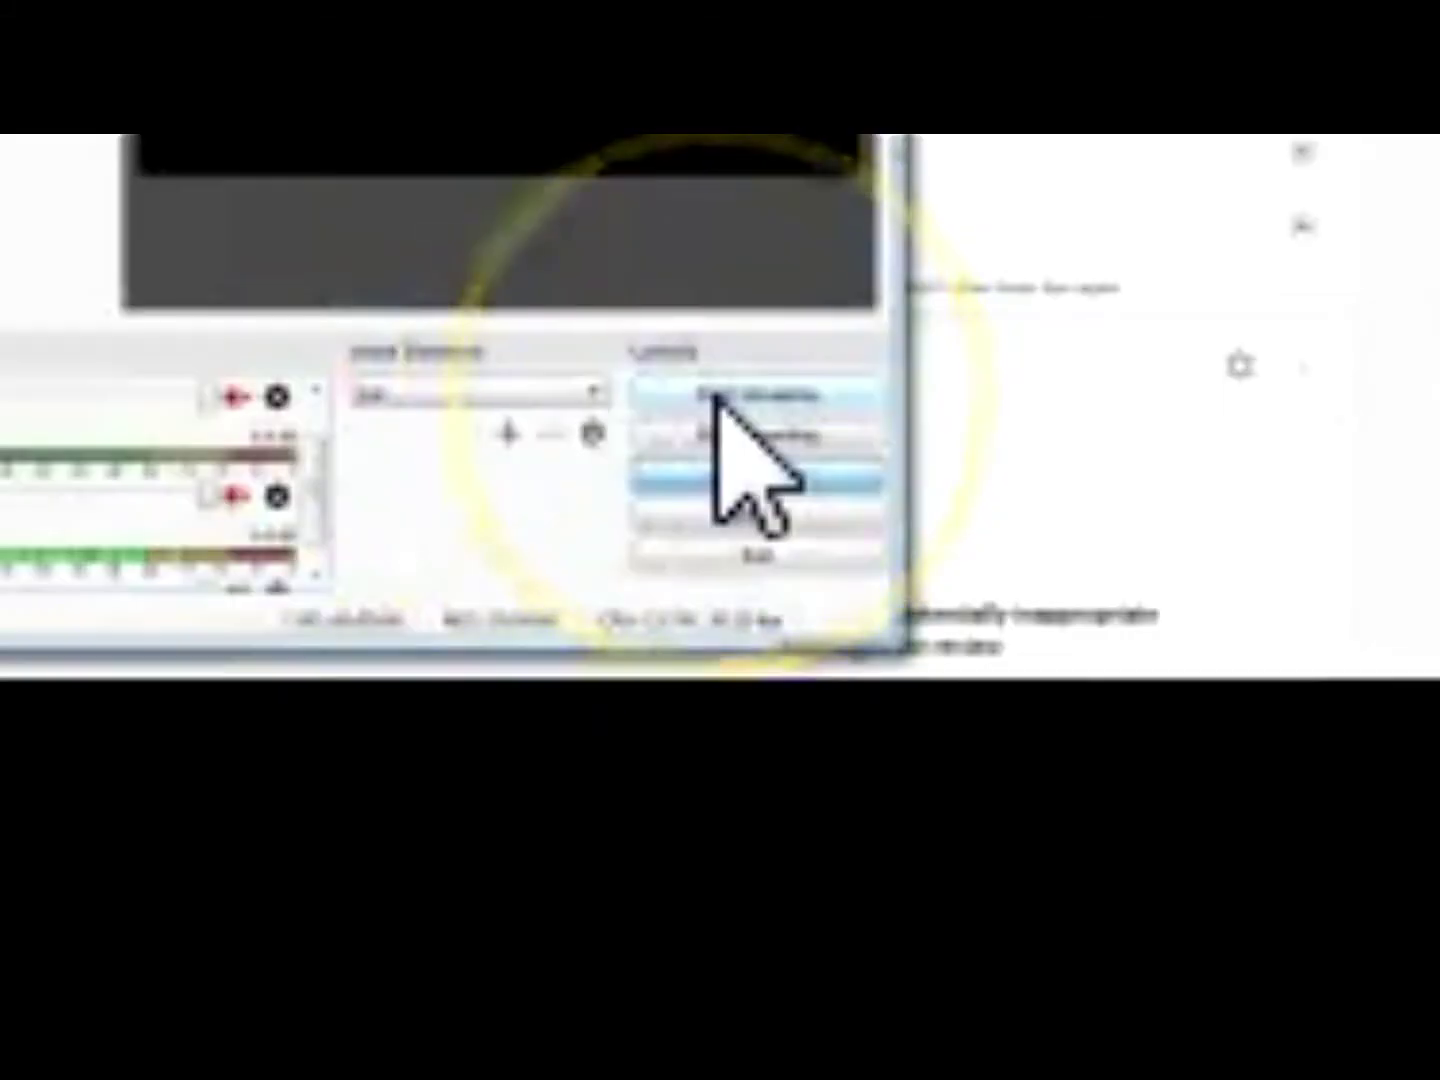
Start streaming the scene and switch to the YouTube live dashboard in the browser to check the live output.
{"action": "left_click", "coordinate": [720, 398]}
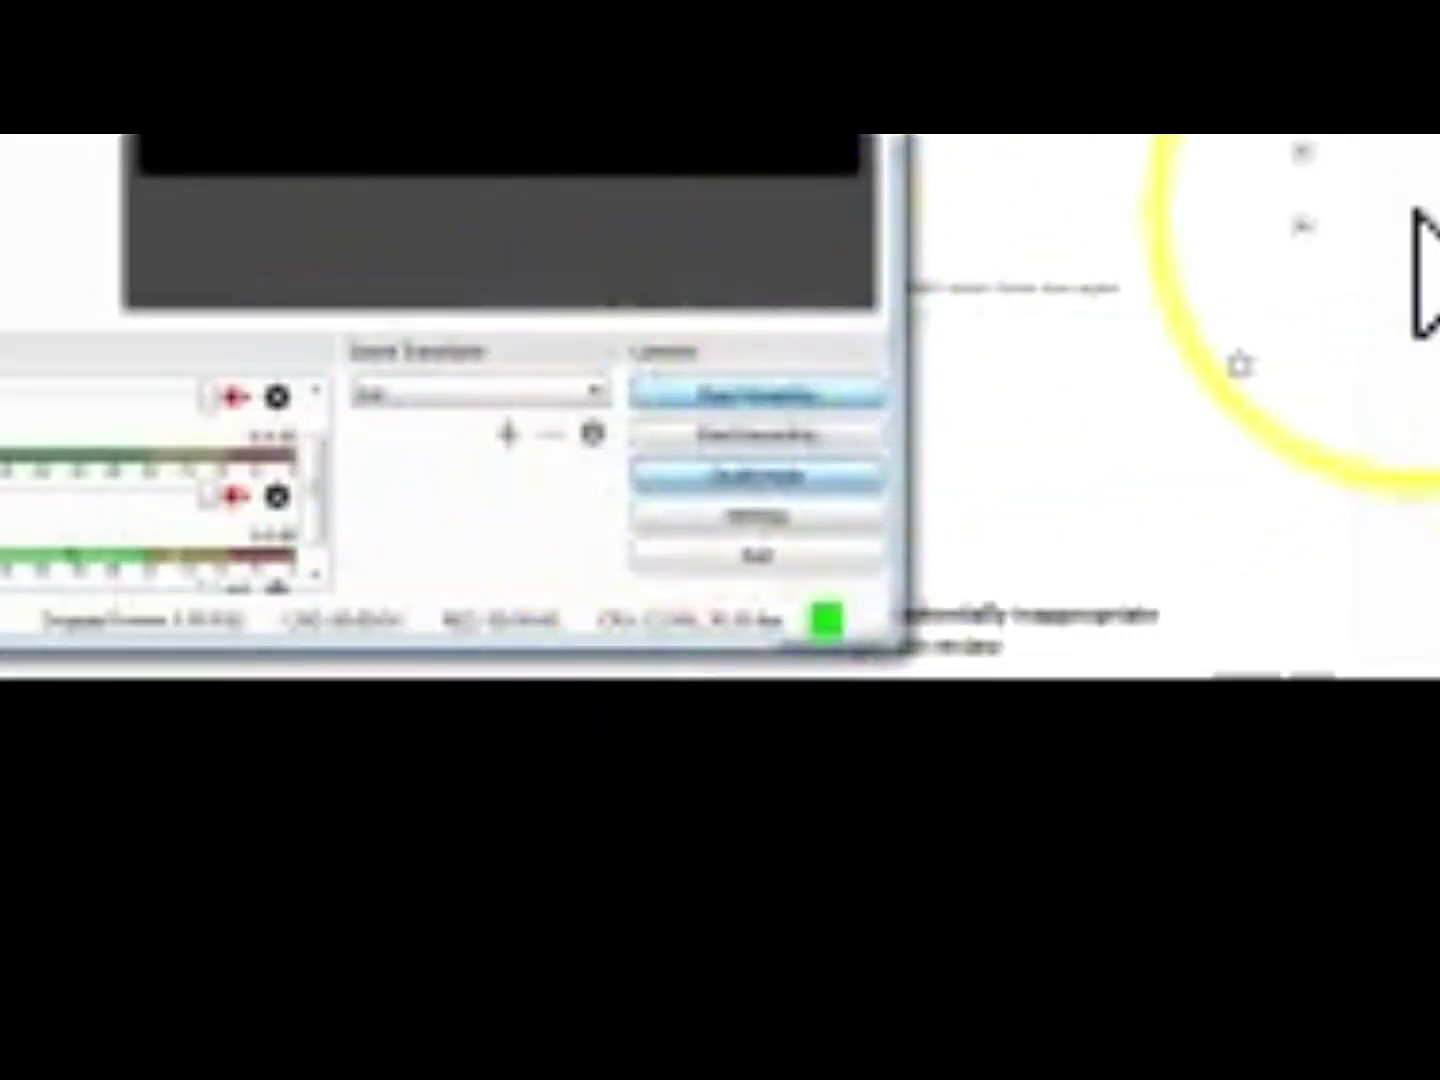
{"action": "left_click", "coordinate": [1425, 270]}
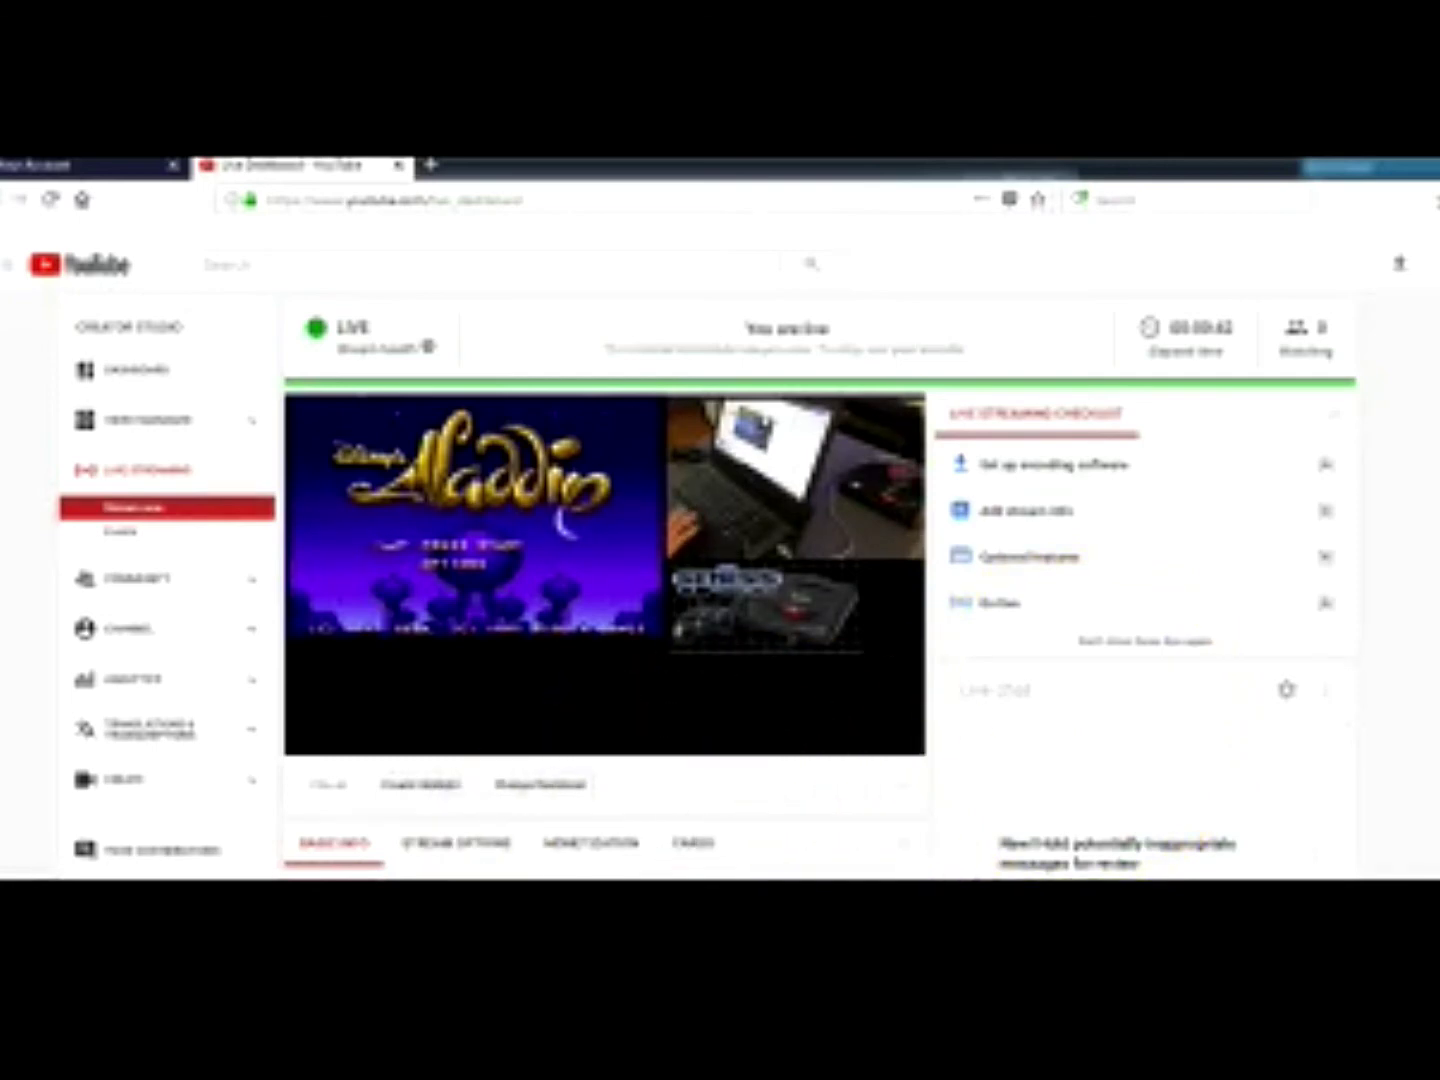
Switch back to OBS Studio, transition the preview scene to the live output, and return to the YouTube live dashboard.
{"action": "key", "text": "alt+Tab"}
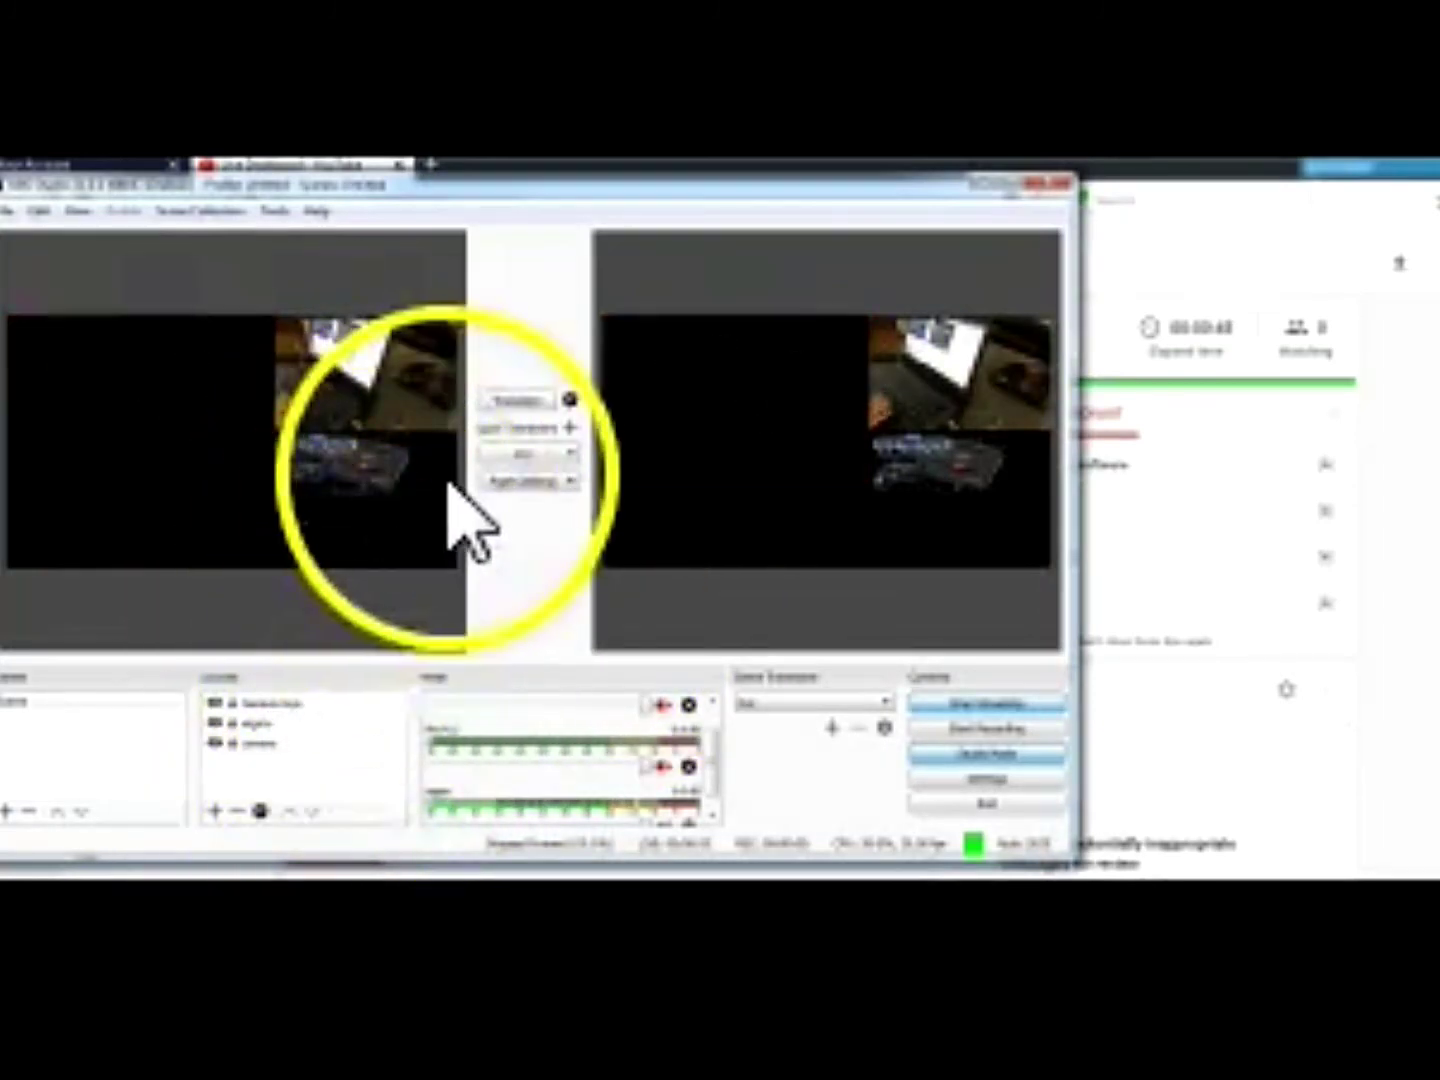
{"action": "left_click", "coordinate": [517, 401]}
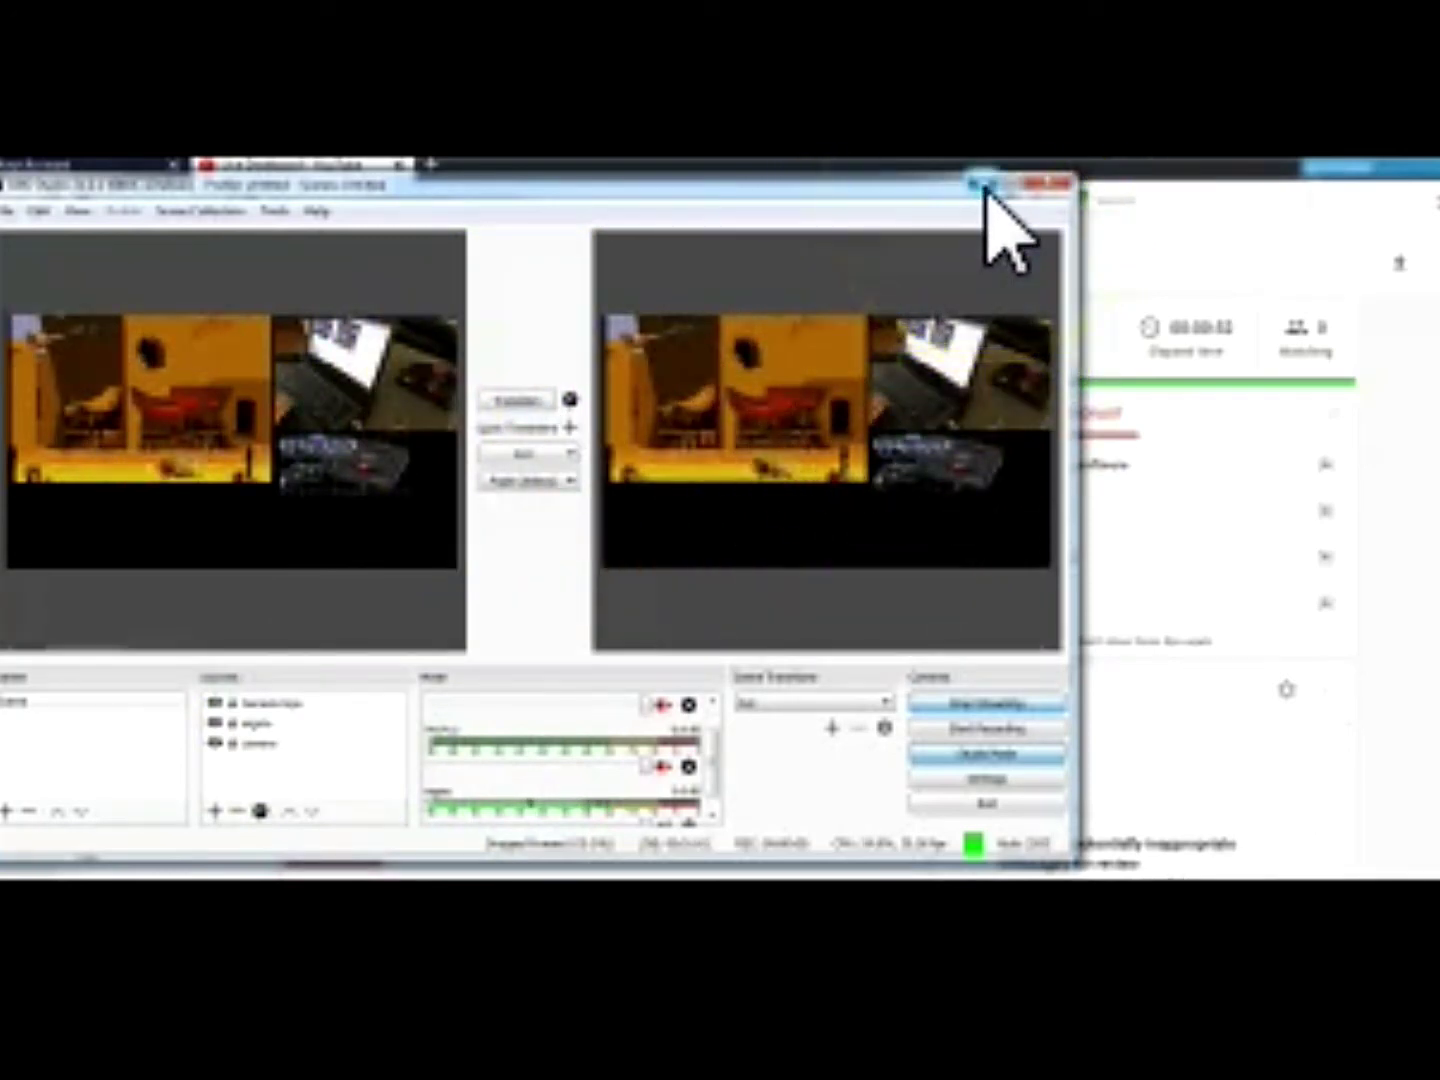
{"action": "left_click", "coordinate": [985, 188]}
In Elgato Game Capture HD, set the capture profile to HD 720 and apply the settings.
{"action": "left_click", "coordinate": [689, 561]}
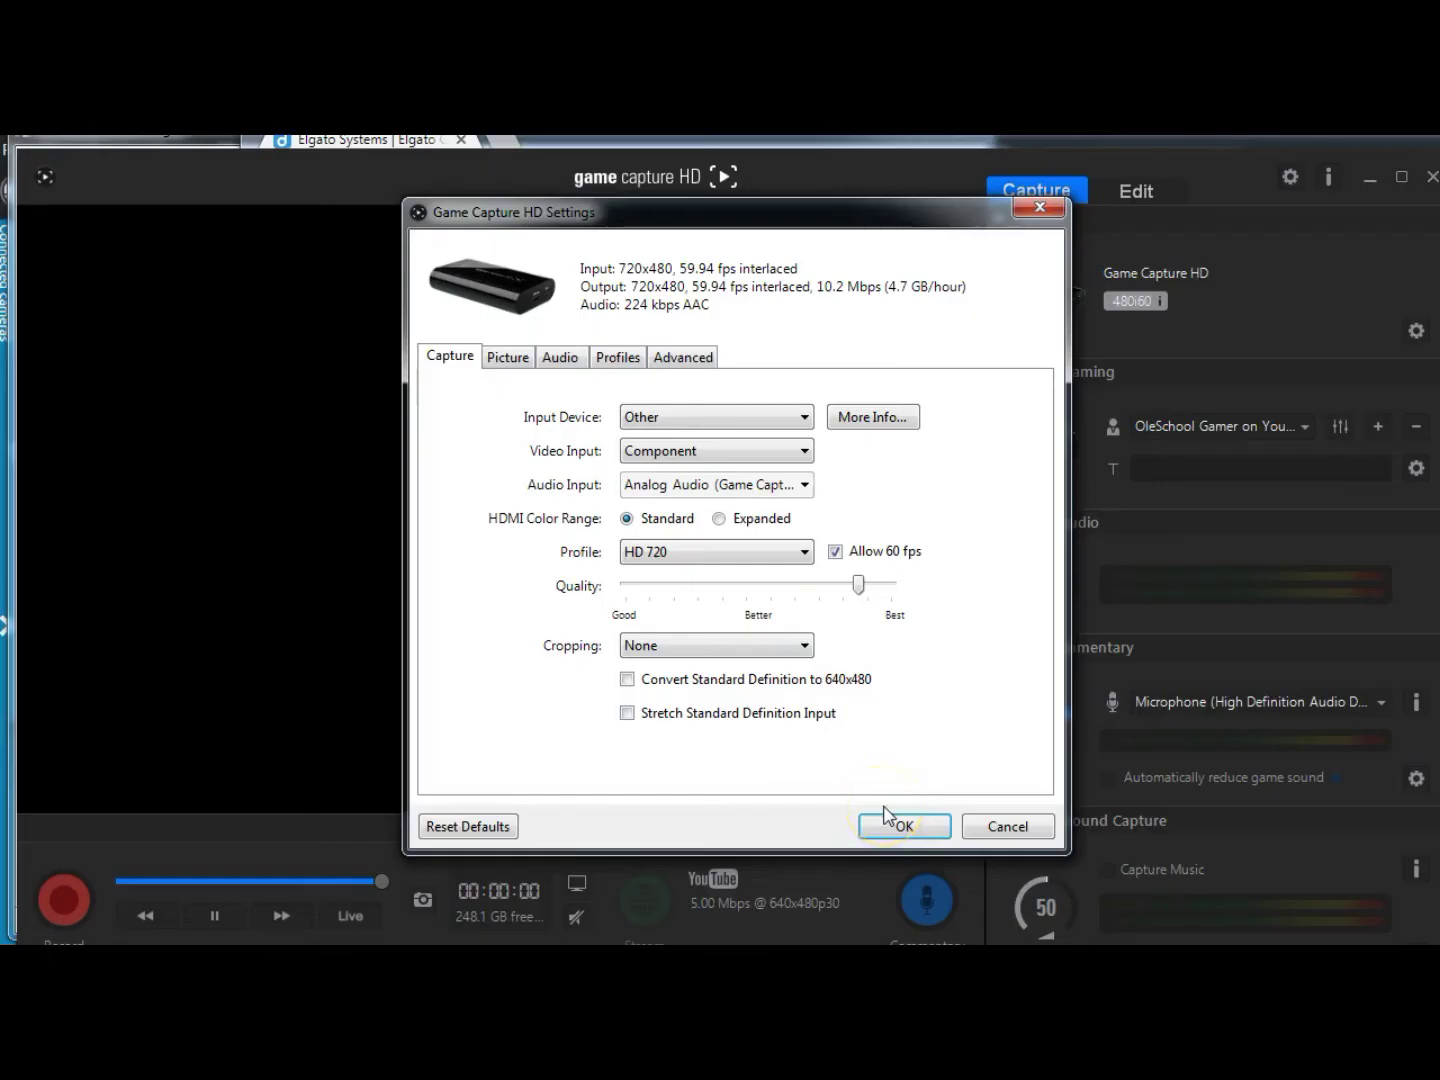
{"action": "left_click", "coordinate": [890, 826]}
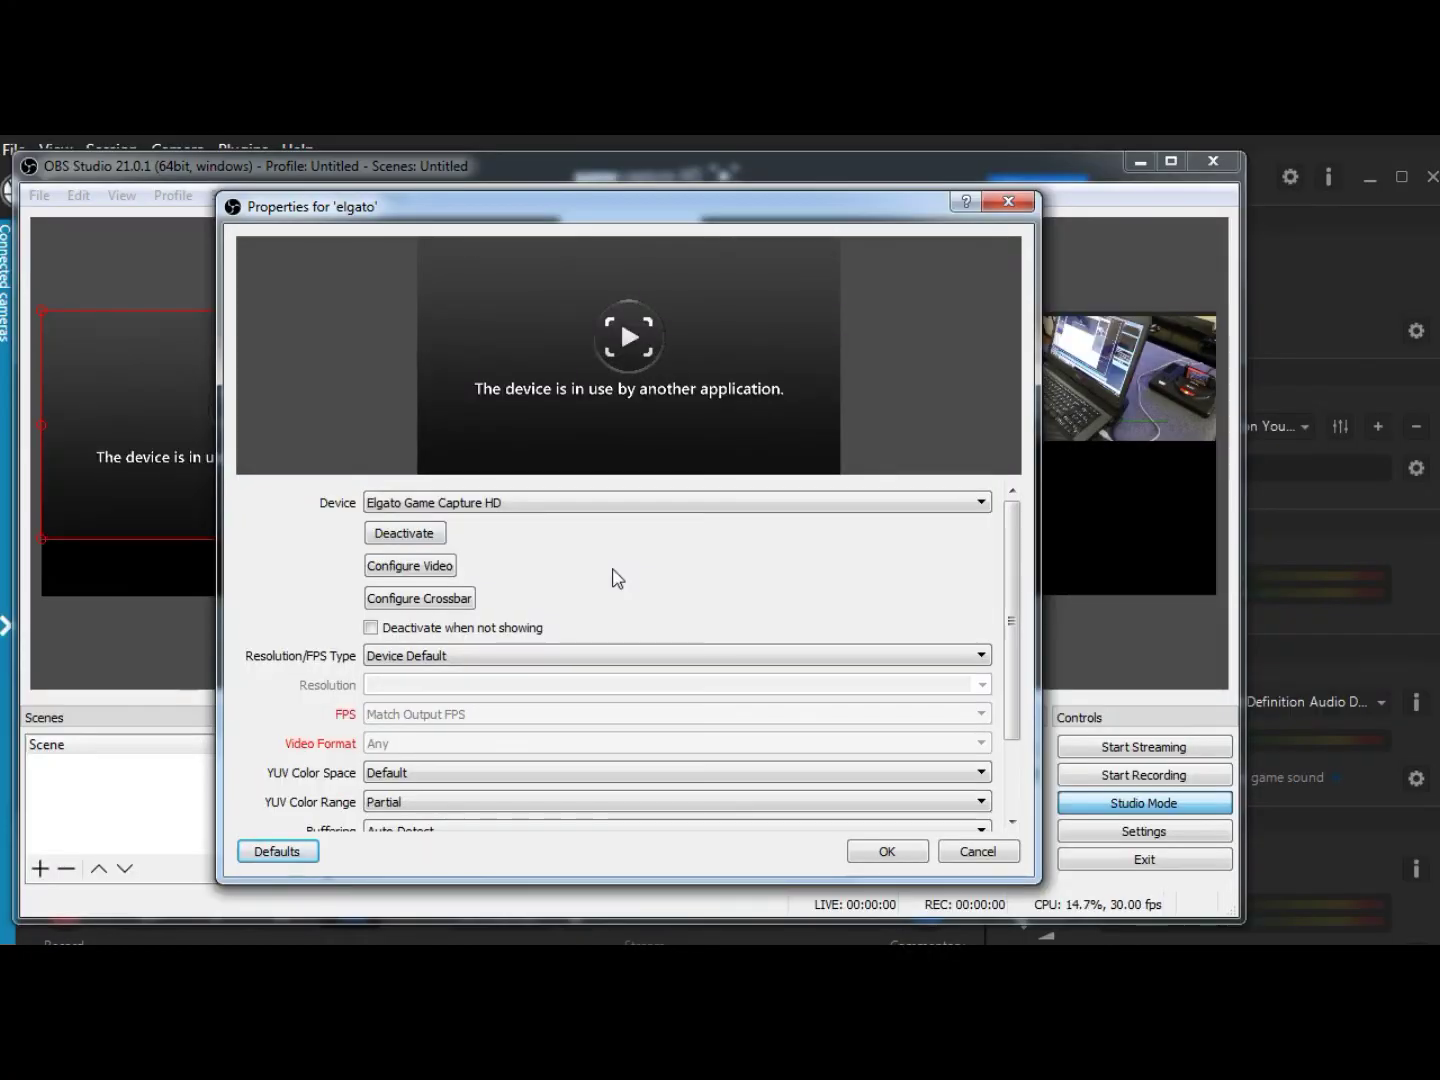
In OBS Studio, open the elgato source's video configuration, then reopen its properties and deactivate the device.
{"action": "left_click", "coordinate": [409, 566]}
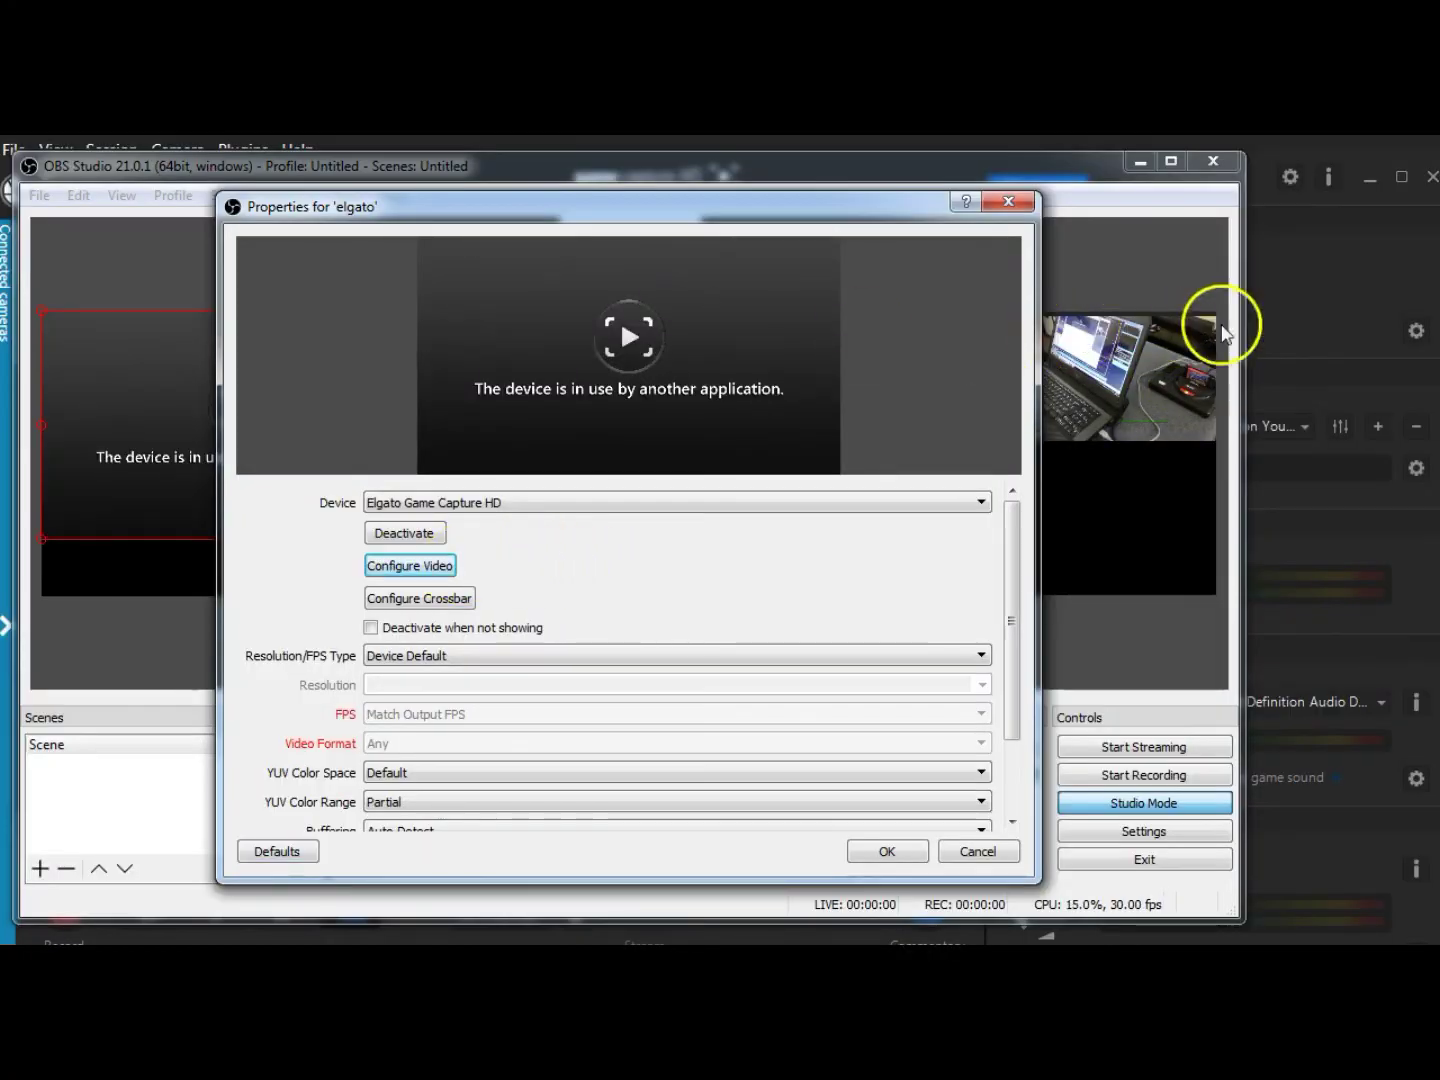
{"action": "left_click", "coordinate": [1363, 271]}
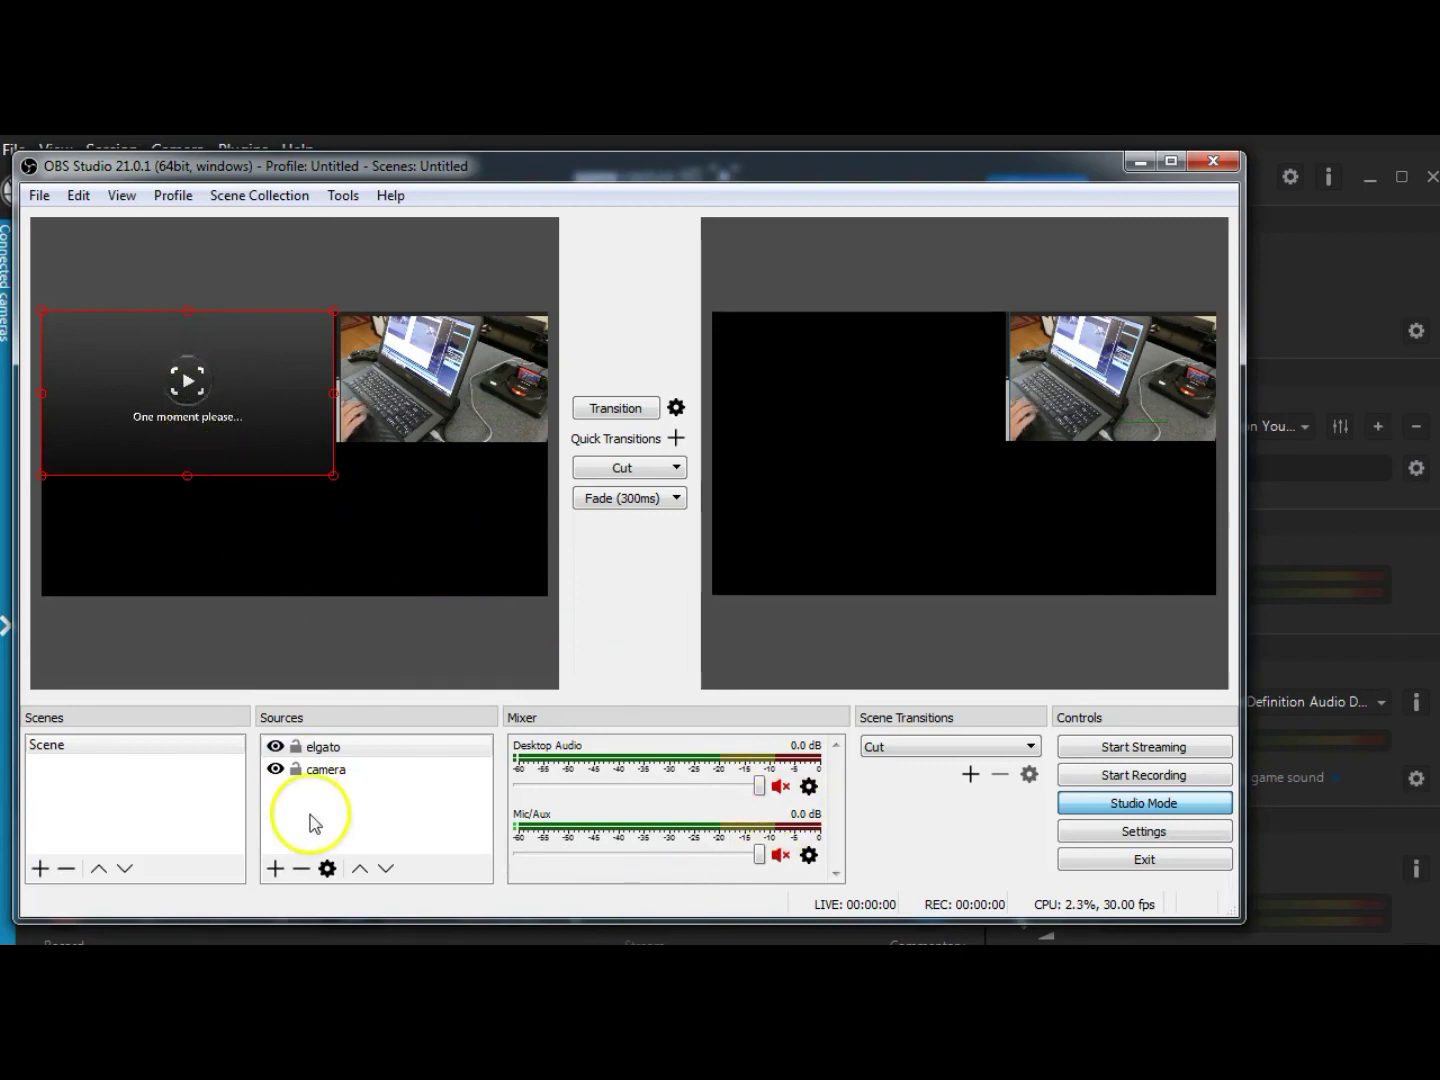
{"action": "left_click", "coordinate": [328, 868]}
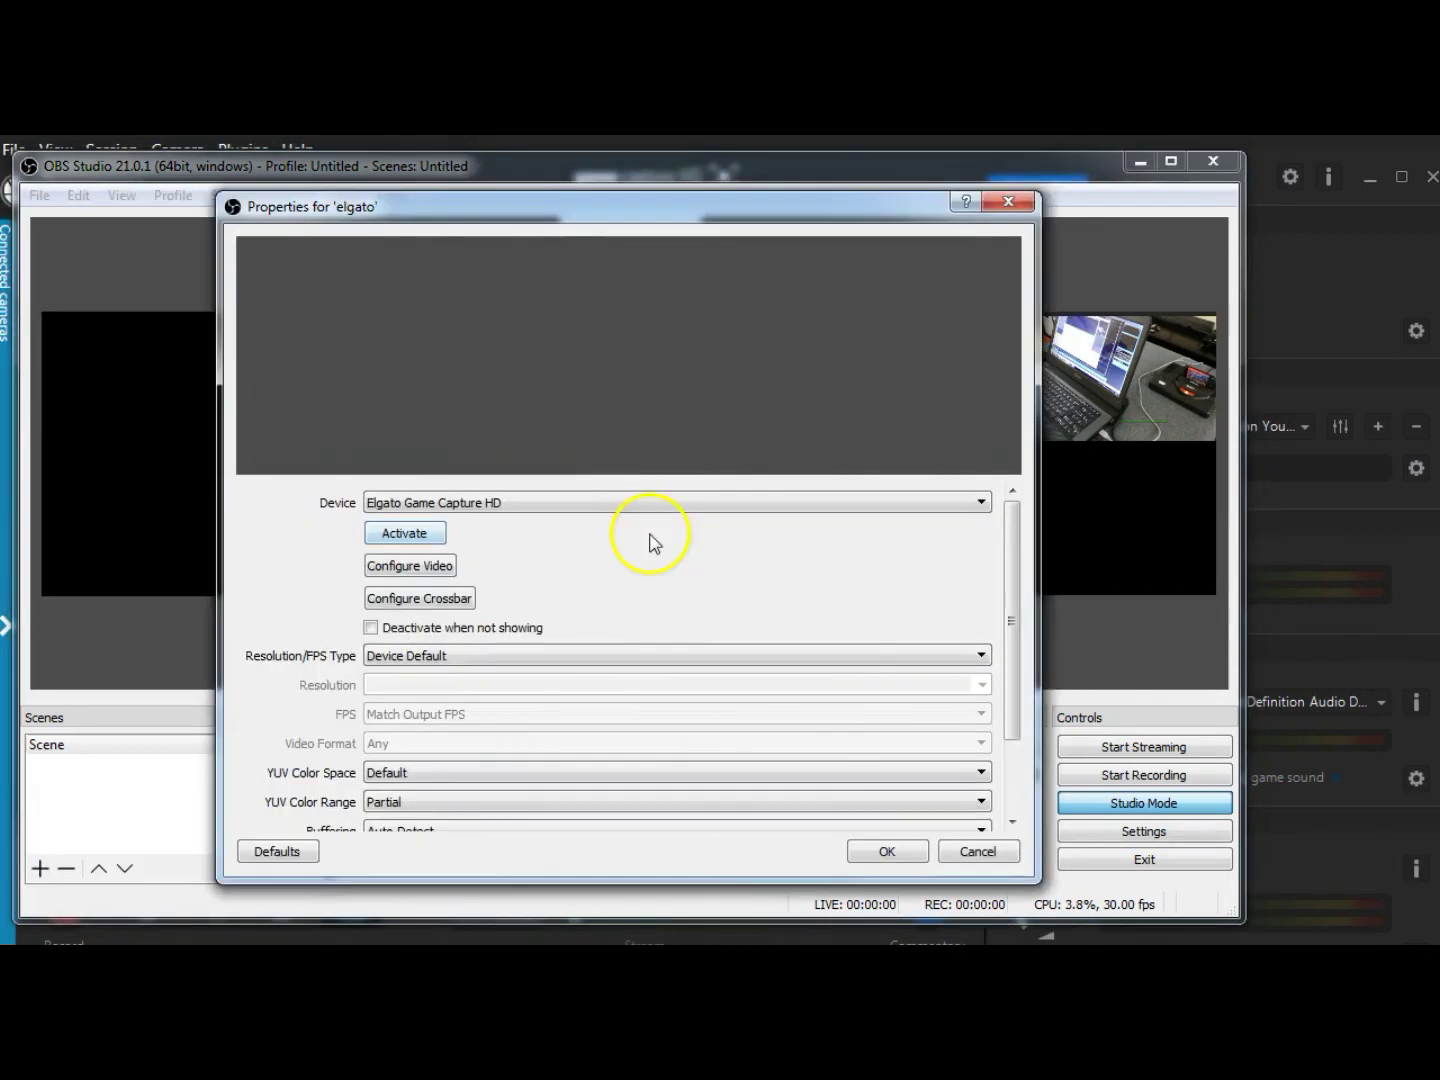